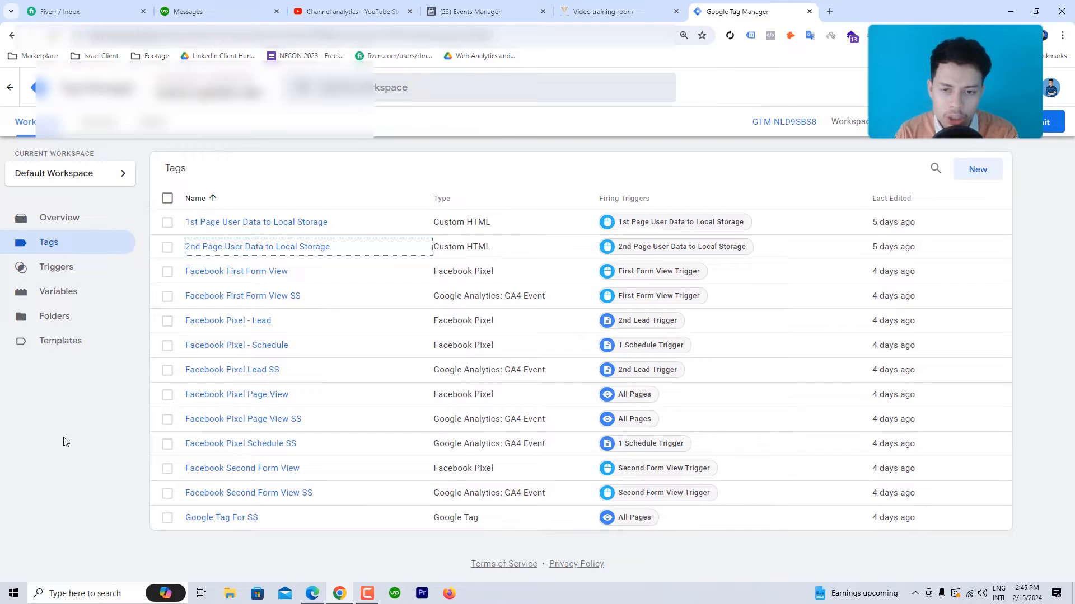
Step: Switch to the client's consultation form in the 'Video training room' browser tab
{"action": "left_click", "coordinate": [618, 10]}
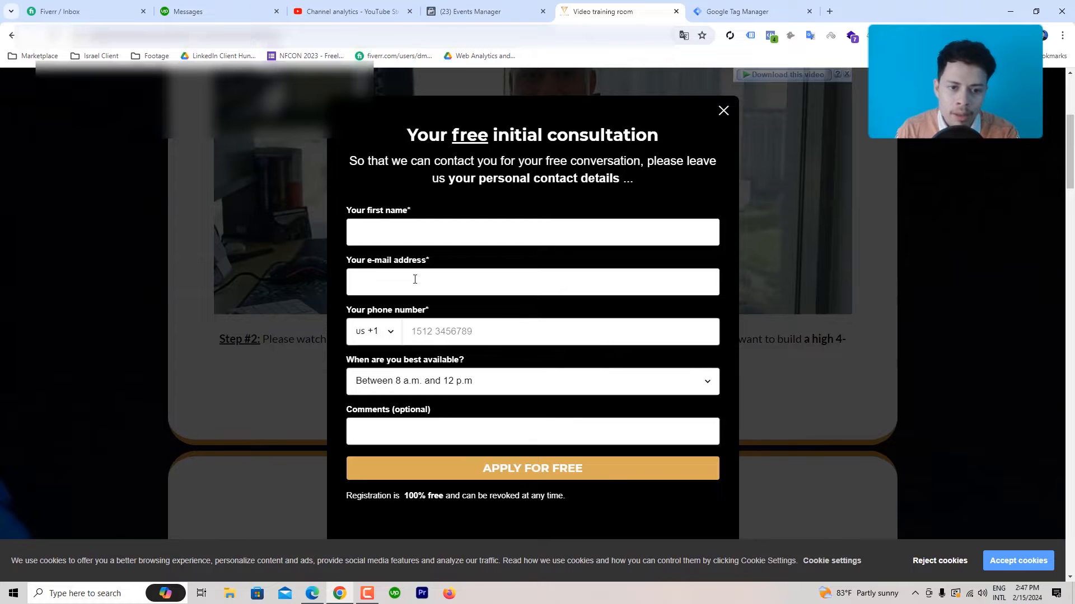
Step: Enter a test first name in 'Your first name' and inspect that field in DevTools
{"action": "right_click", "coordinate": [398, 233]}
{"action": "left_click", "coordinate": [374, 232]}
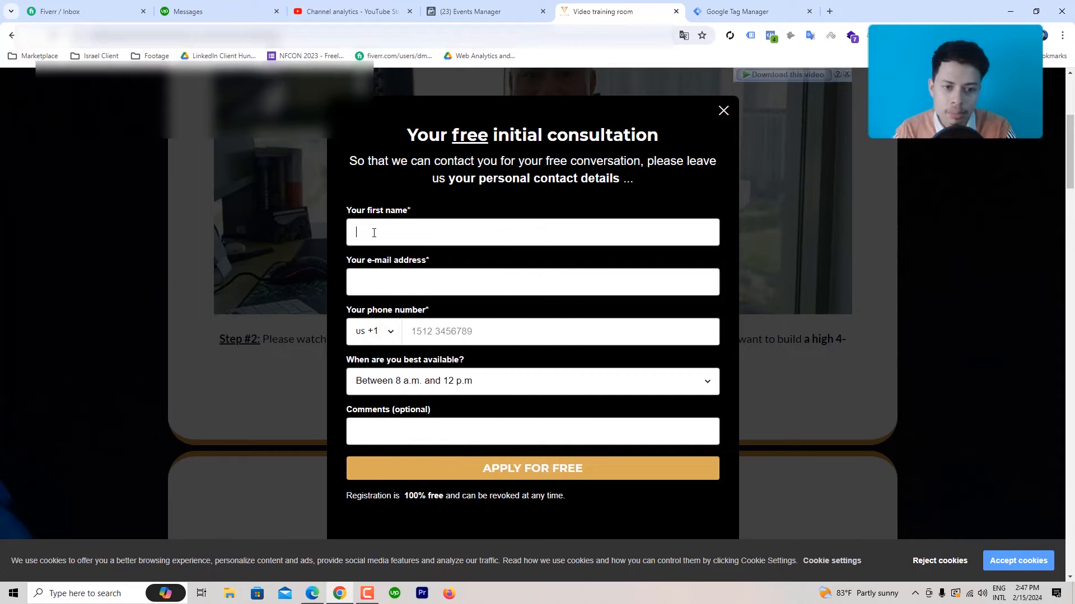
{"action": "type", "text": "ak"}
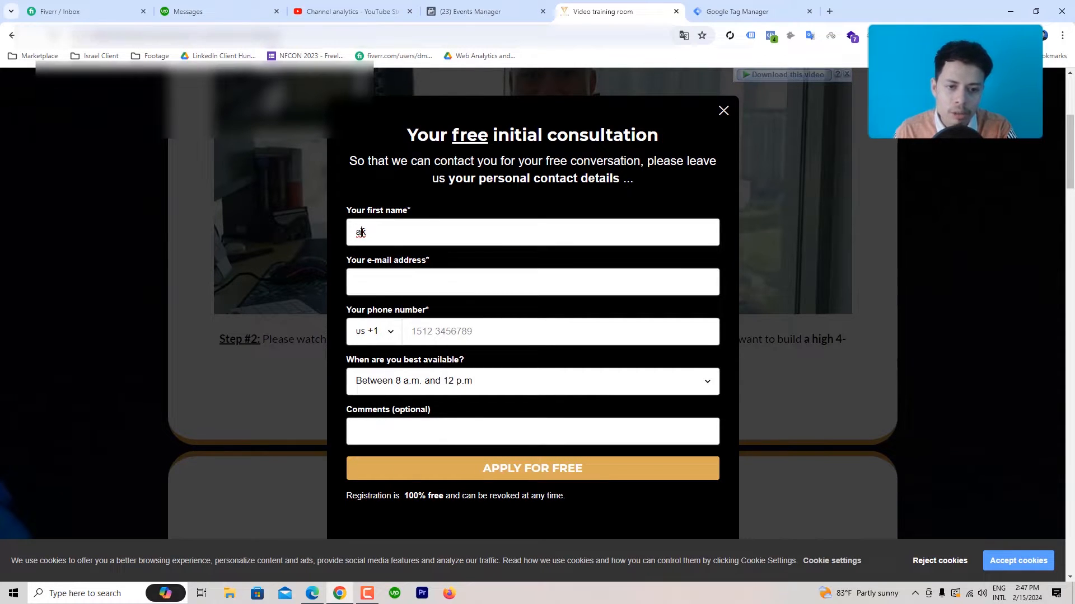
{"action": "right_click", "coordinate": [361, 233]}
{"action": "left_click", "coordinate": [409, 498]}
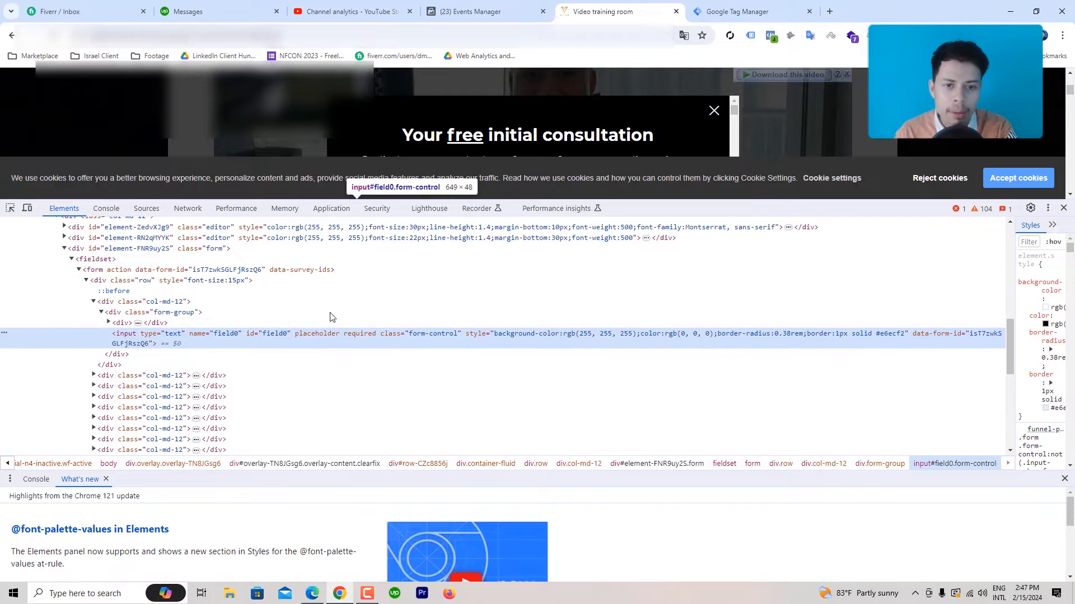
Step: Re-enter the test first name and inspect the first-name input, field0, in Elements
{"action": "left_click_drag", "start_coordinate": [753, 200], "coordinate": [760, 301]}
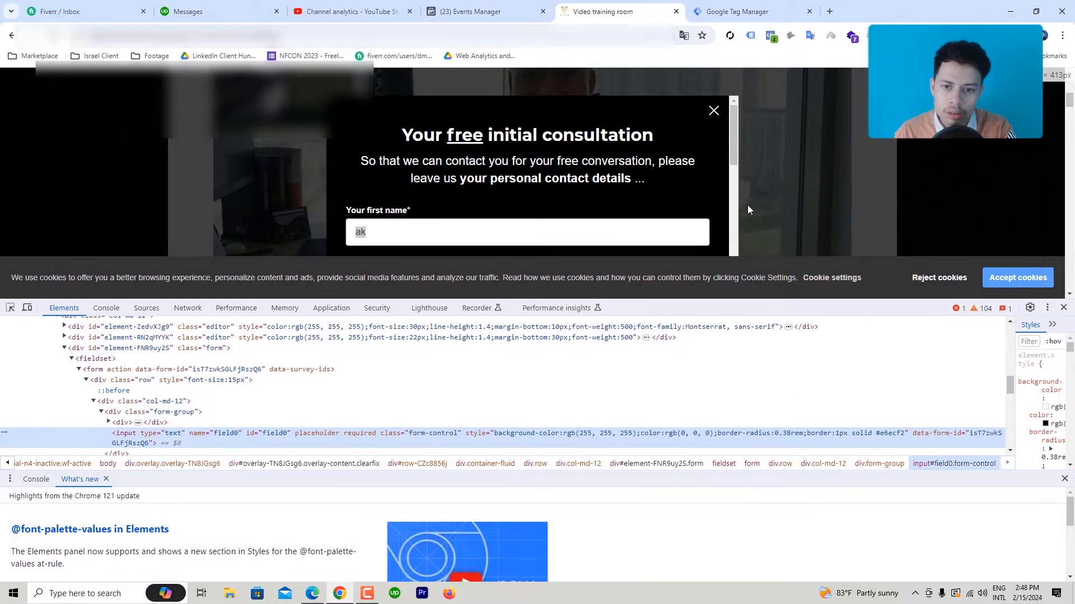
{"action": "left_click", "coordinate": [374, 237]}
{"action": "key", "text": "BackSpace"}
{"action": "key", "text": "BackSpace"}
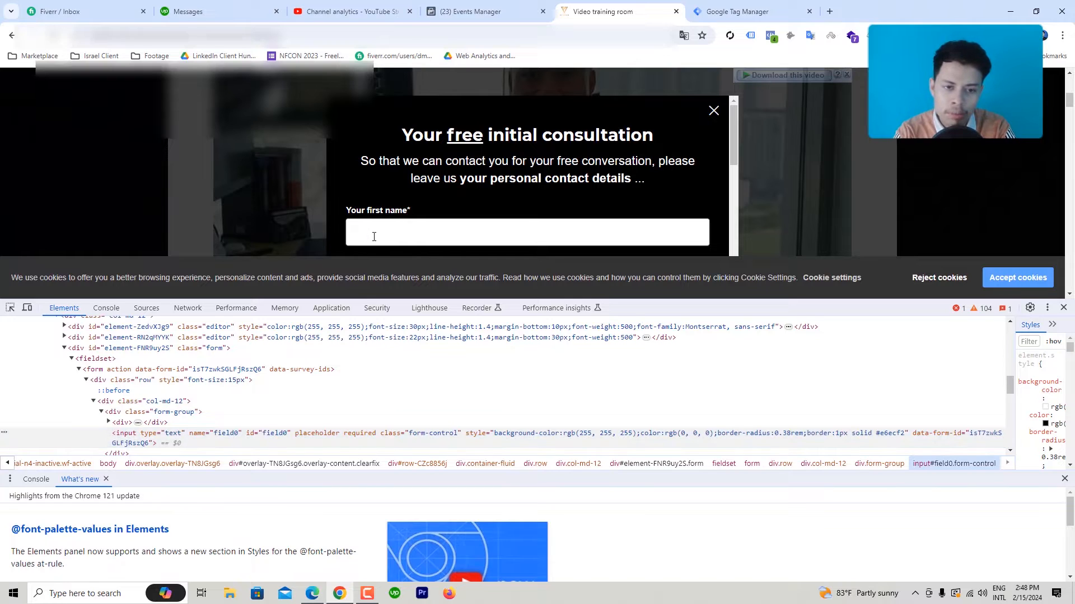
{"action": "type", "text": "ak"}
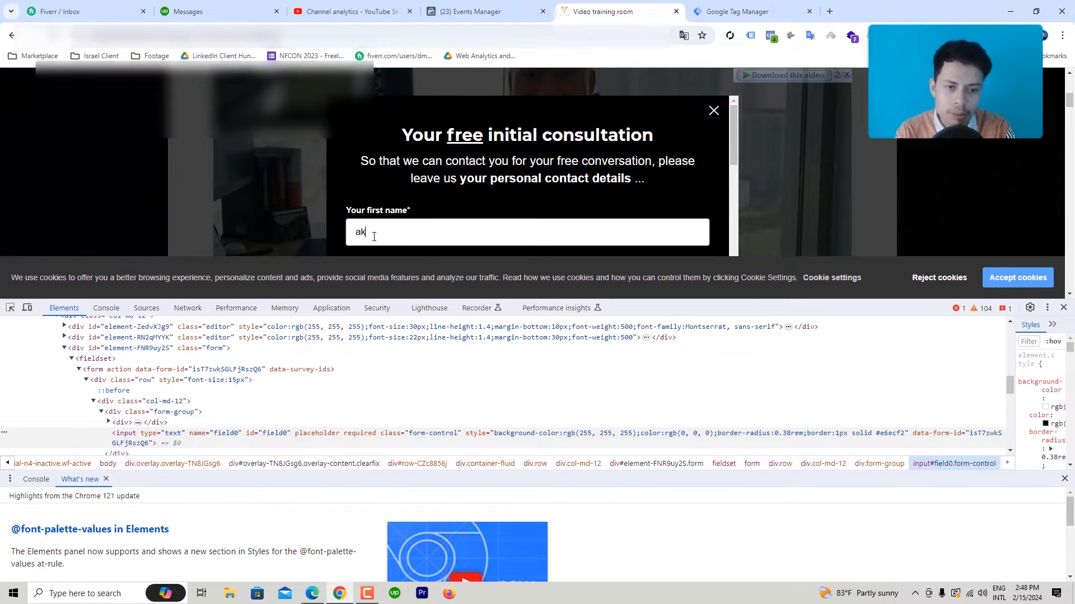
{"action": "right_click", "coordinate": [355, 238]}
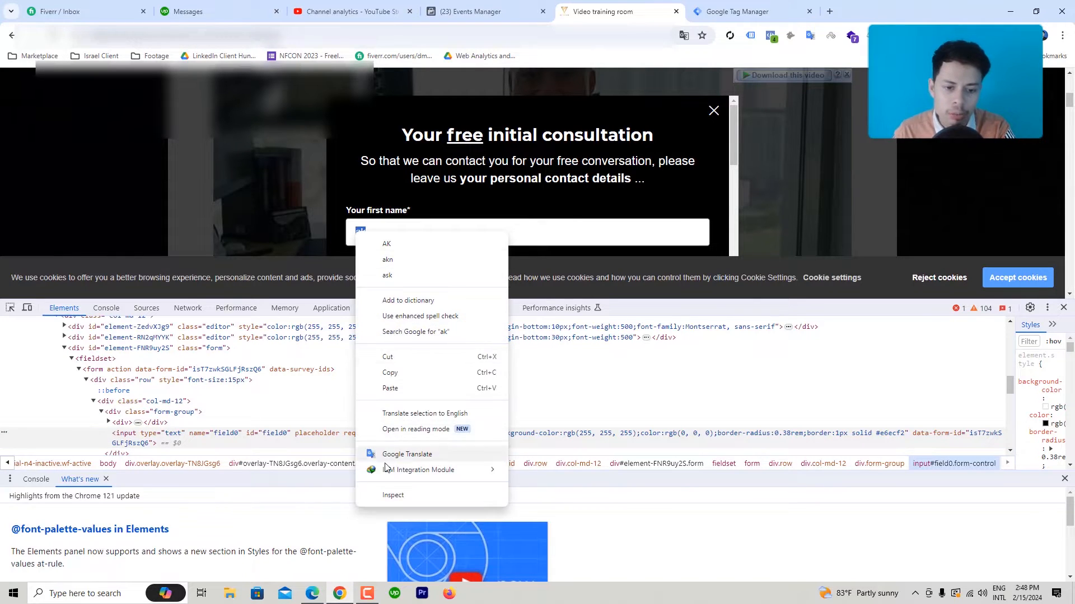
{"action": "left_click", "coordinate": [390, 498]}
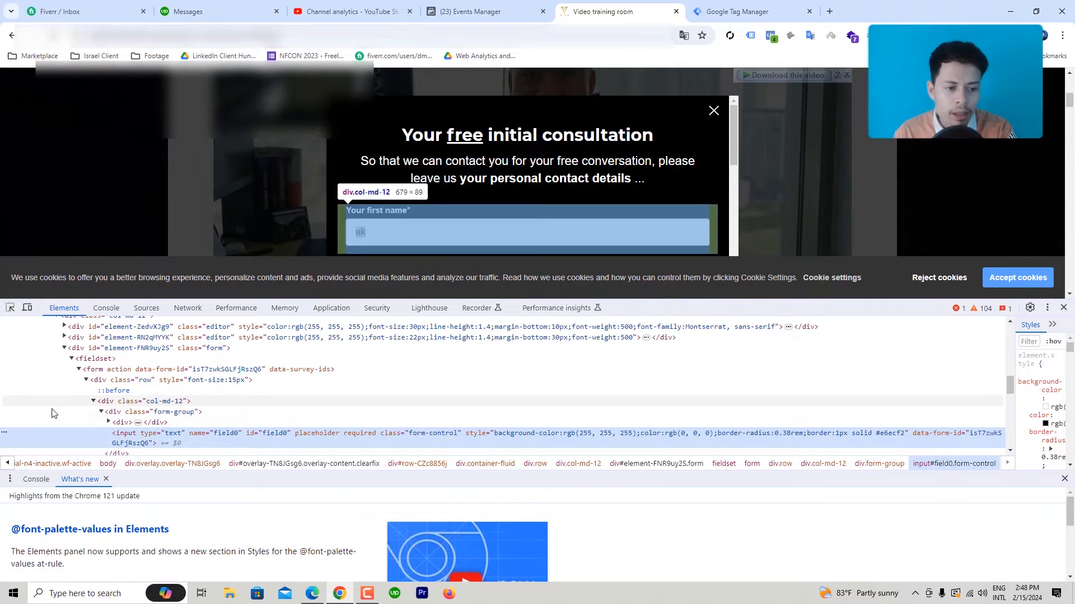
Step: Copy the field0 input's JS path and open the Console
{"action": "left_click", "coordinate": [4, 433]}
{"action": "left_click", "coordinate": [19, 451]}
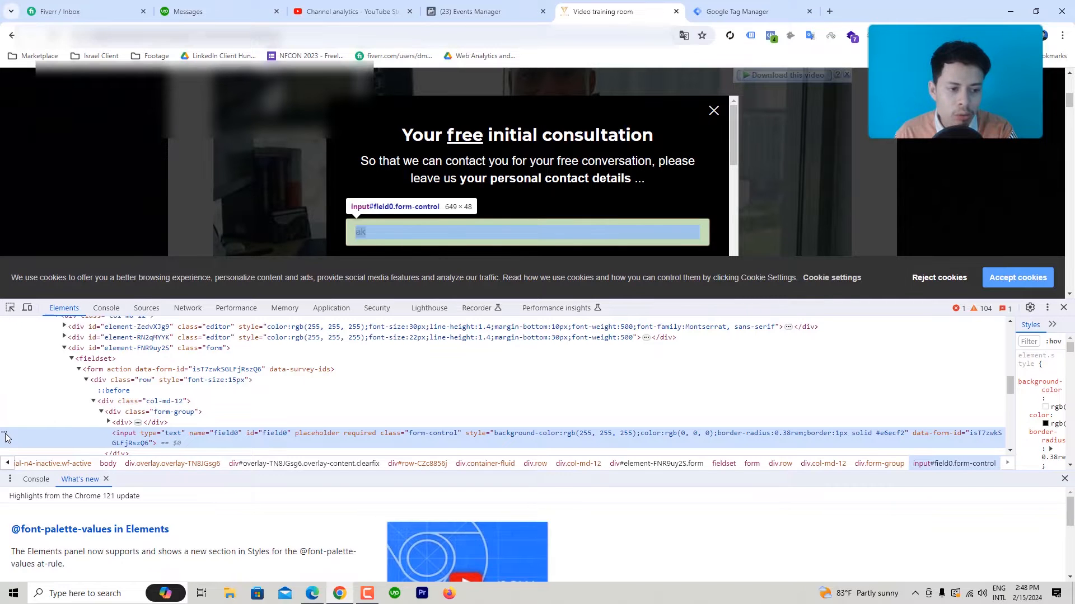
{"action": "left_click", "coordinate": [5, 437]}
{"action": "mouse_move", "coordinate": [86, 230]}
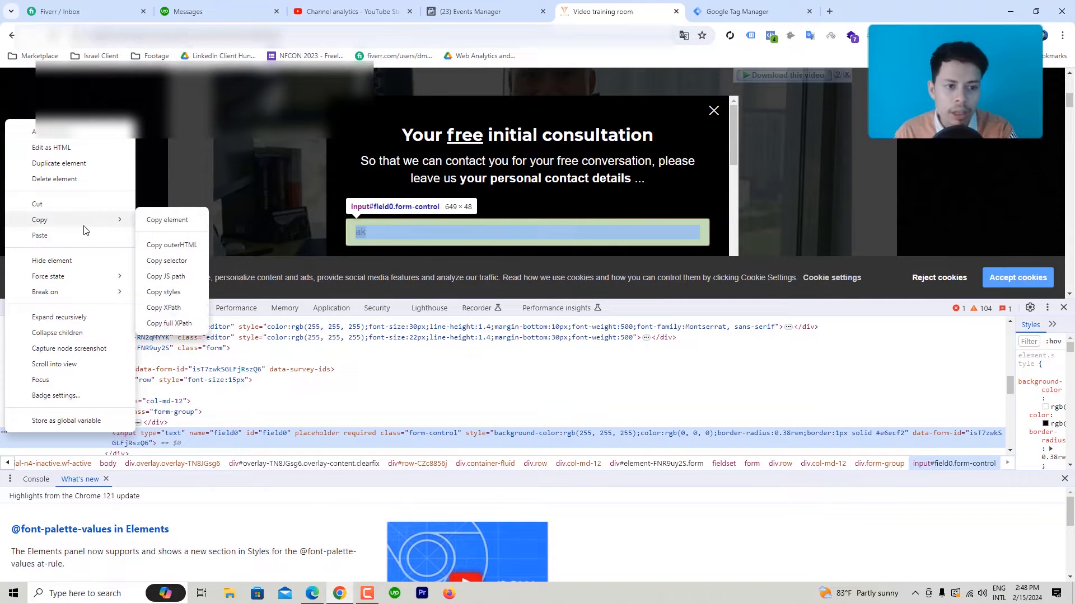
{"action": "left_click", "coordinate": [176, 277]}
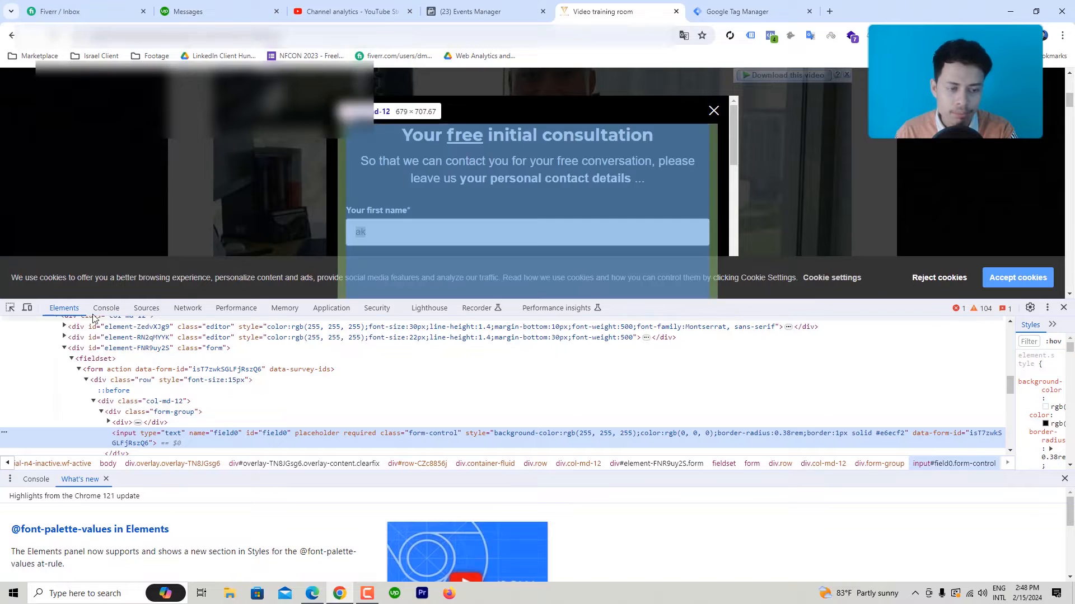
{"action": "left_click", "coordinate": [106, 309]}
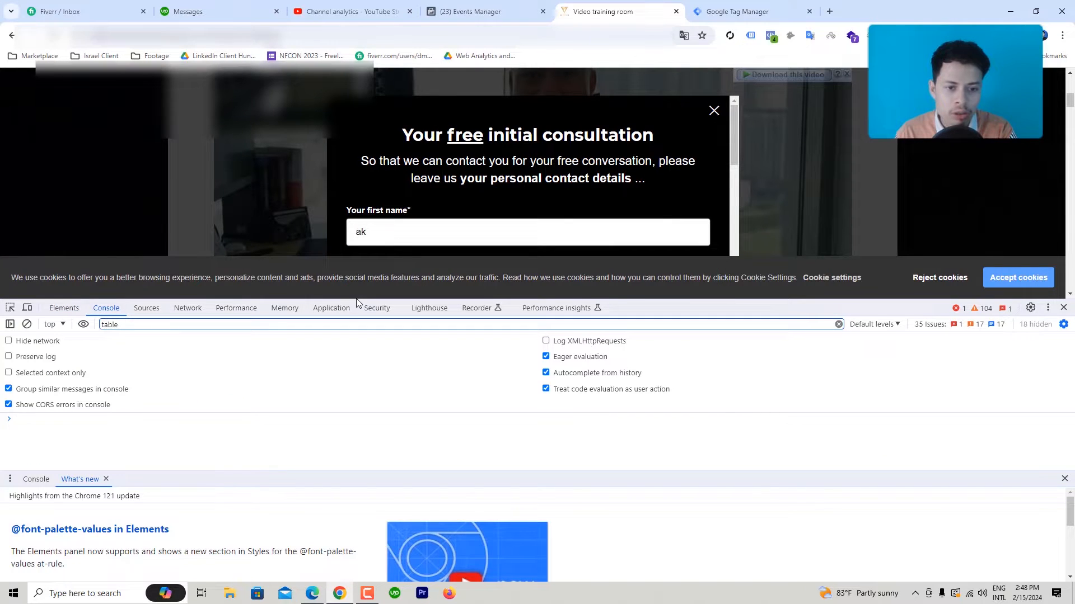
Step: Run document.querySelector("#field0").value in the enlarged Console to read the first name
{"action": "left_click_drag", "start_coordinate": [356, 297], "coordinate": [403, 194]}
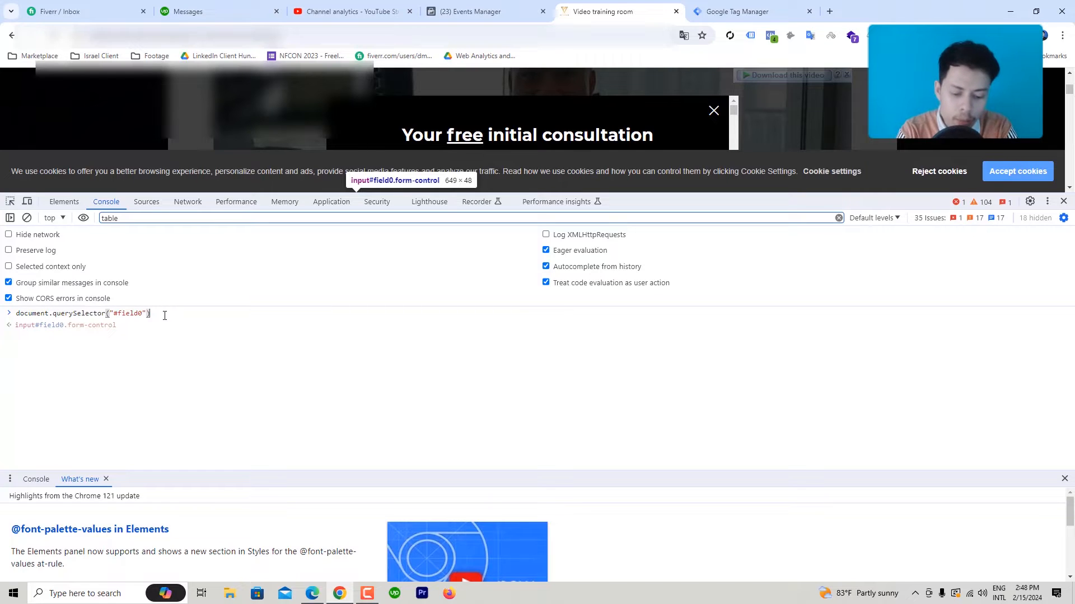
{"action": "type", "text": ".v"}
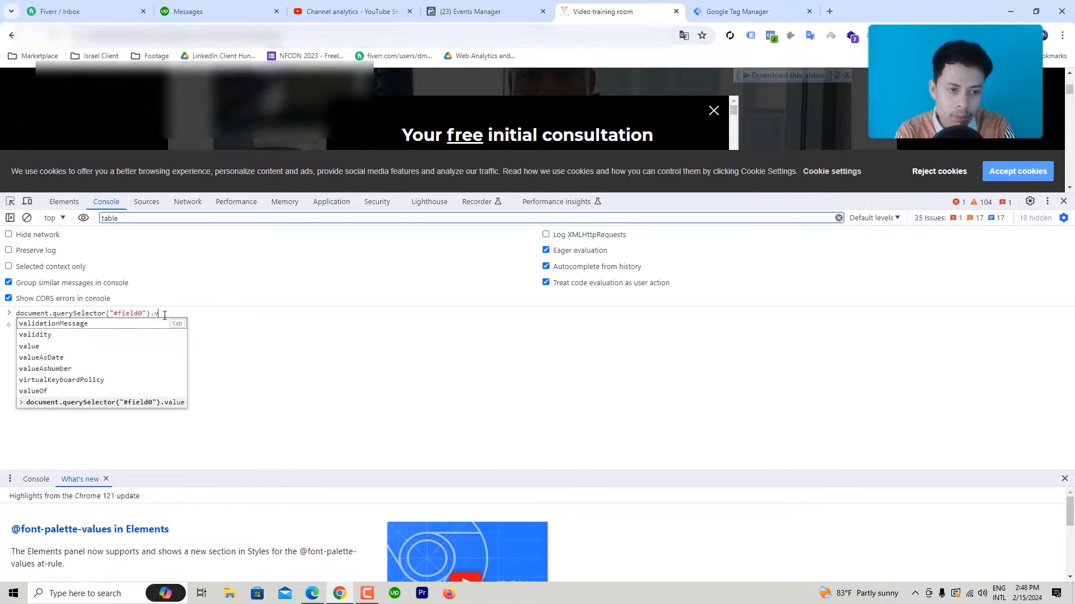
{"action": "type", "text": "alue"}
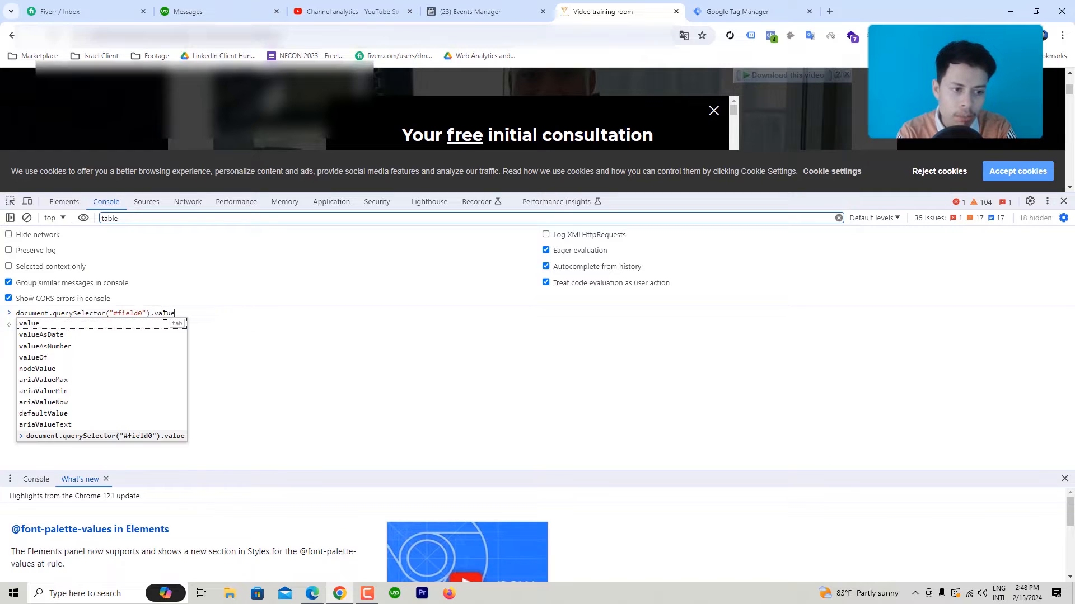
{"action": "key", "text": "Return"}
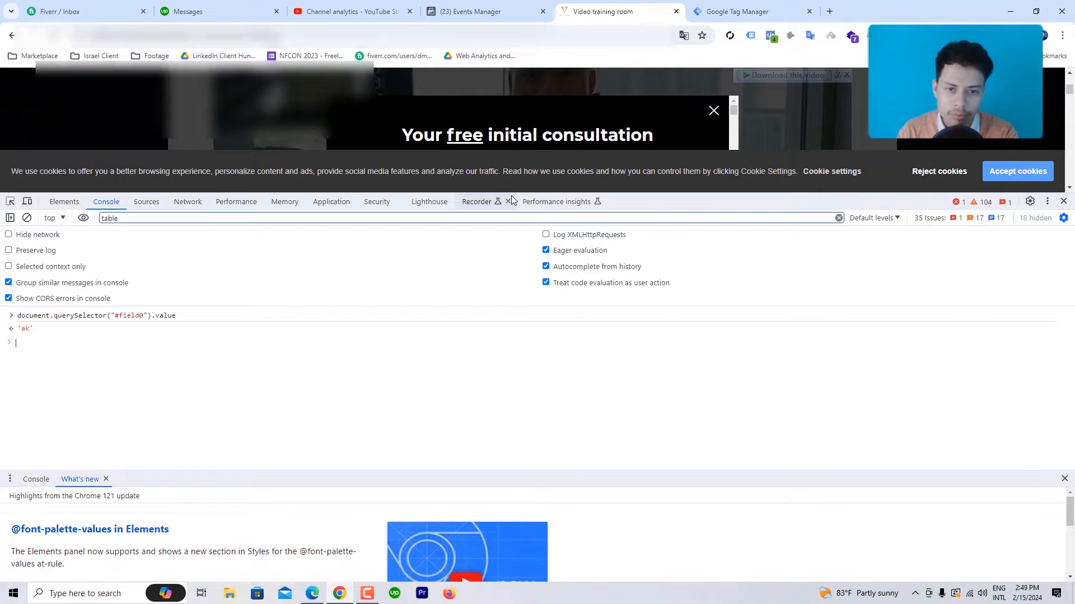
{"action": "left_click_drag", "start_coordinate": [516, 192], "coordinate": [475, 334]}
{"action": "scroll", "coordinate": [441, 231], "scroll_direction": "down", "scroll_amount": 2}
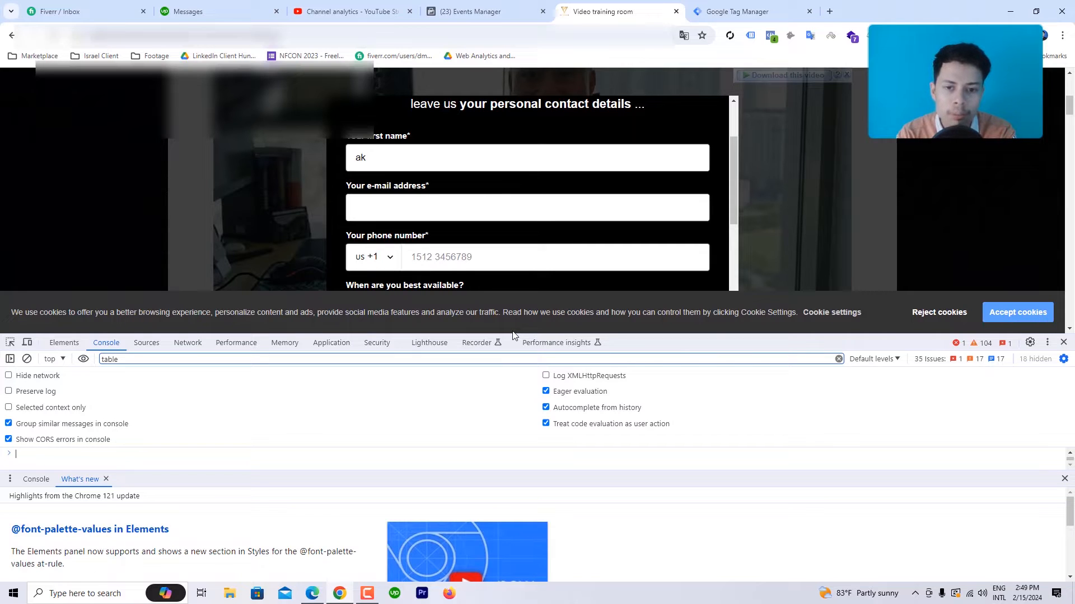
{"action": "scroll", "coordinate": [610, 196], "scroll_direction": "down", "scroll_amount": 3}
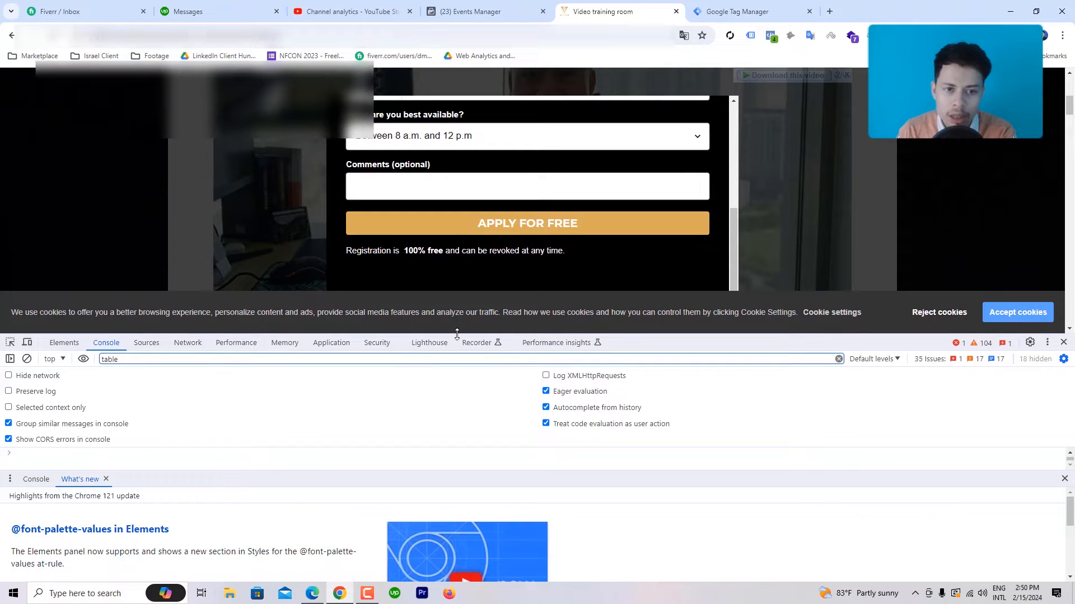
{"action": "left_click_drag", "start_coordinate": [461, 333], "coordinate": [458, 246]}
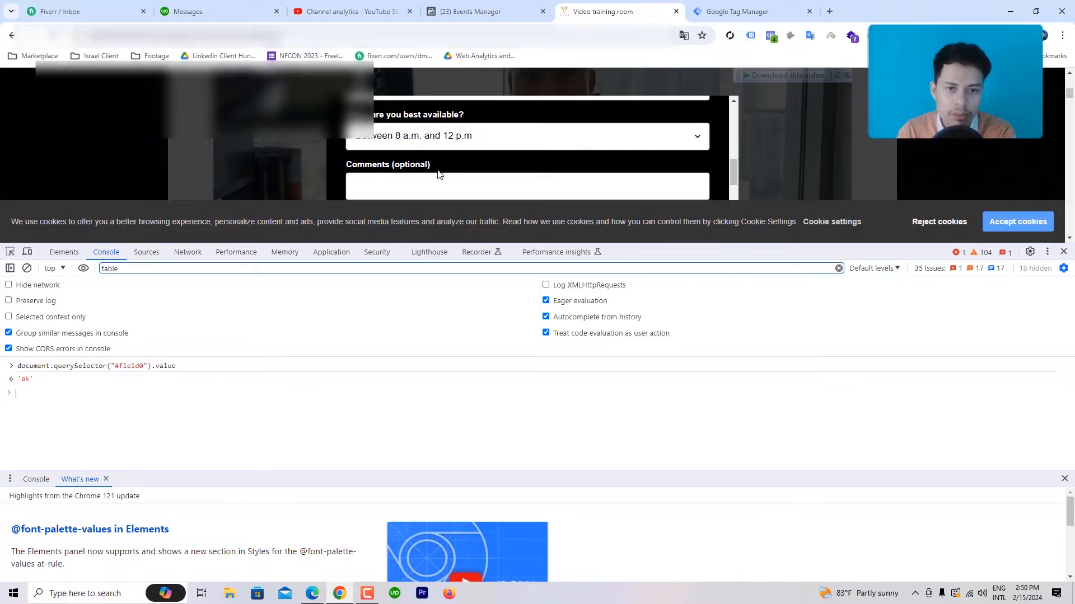
{"action": "scroll", "coordinate": [443, 170], "scroll_direction": "up", "scroll_amount": 5}
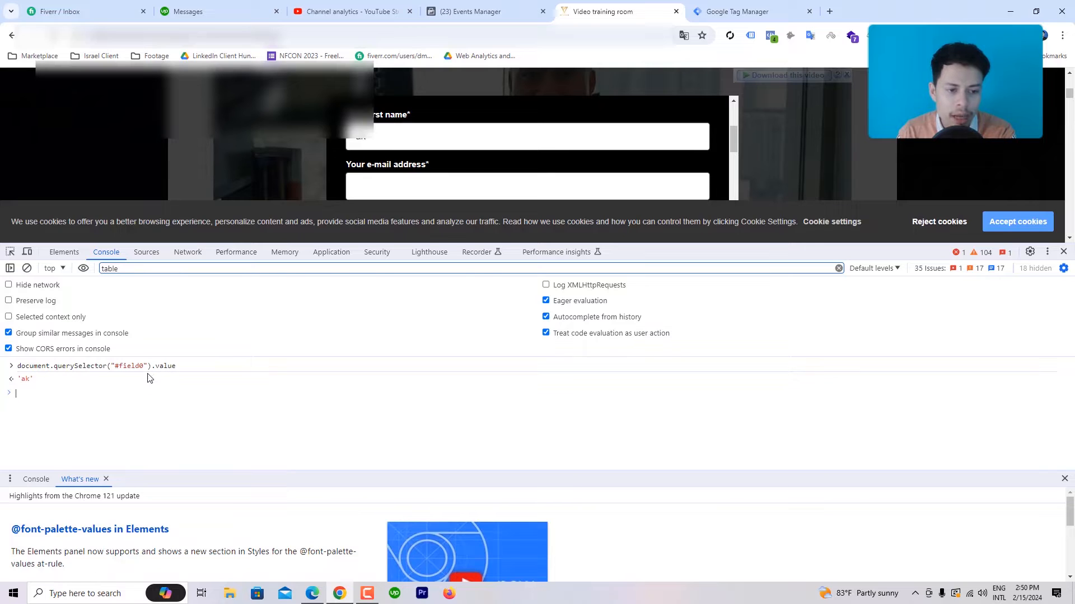
Step: Enter a test e-mail address in the e-mail field and inspect its element
{"action": "left_click", "coordinate": [412, 186]}
{"action": "type", "text": "test"}
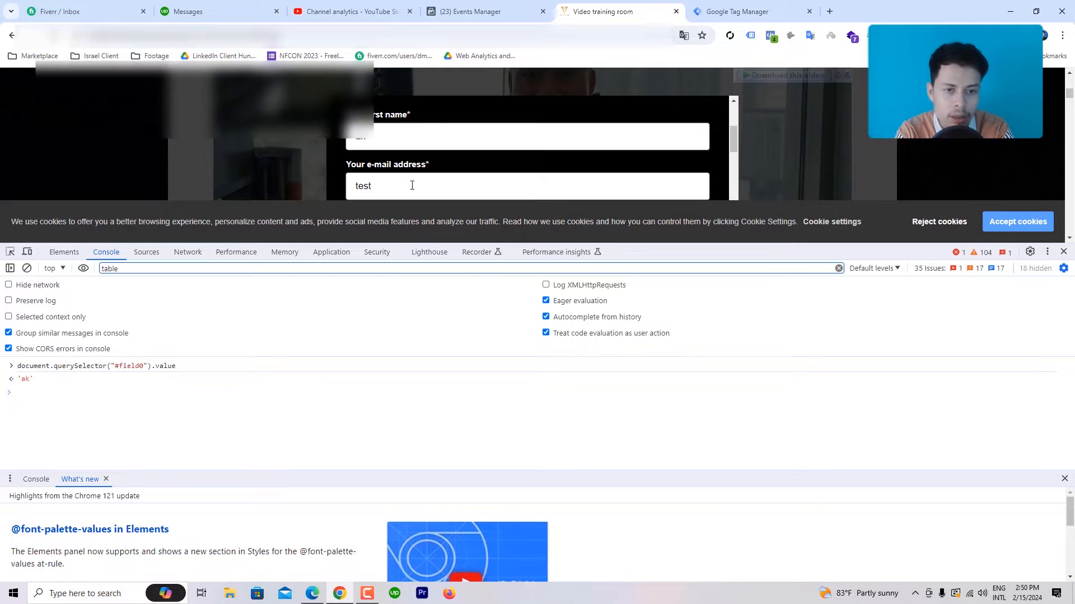
{"action": "type", "text": "@gm"}
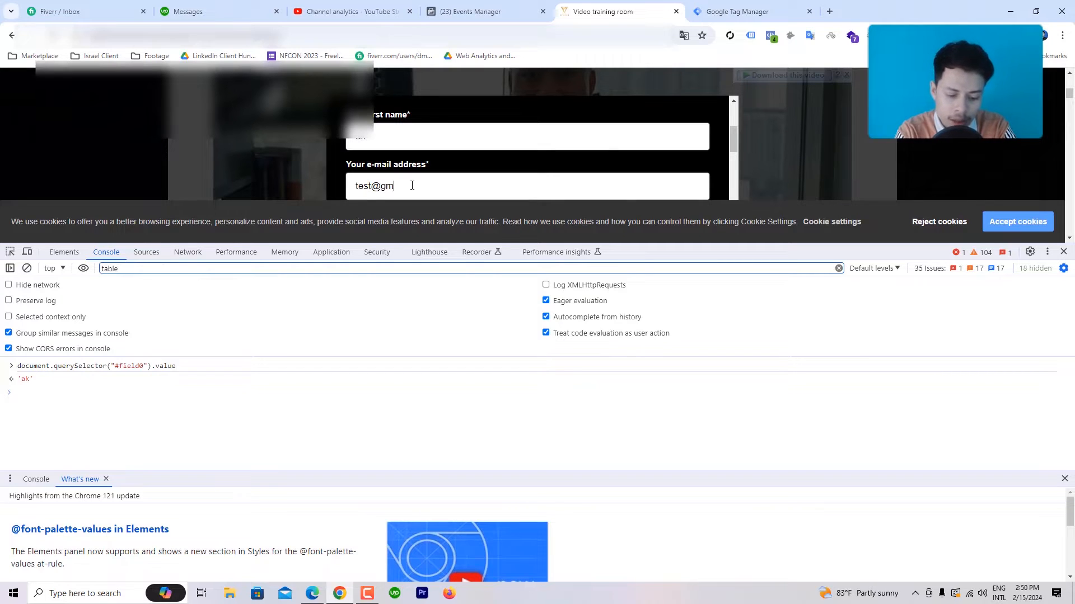
{"action": "type", "text": "ail.com"}
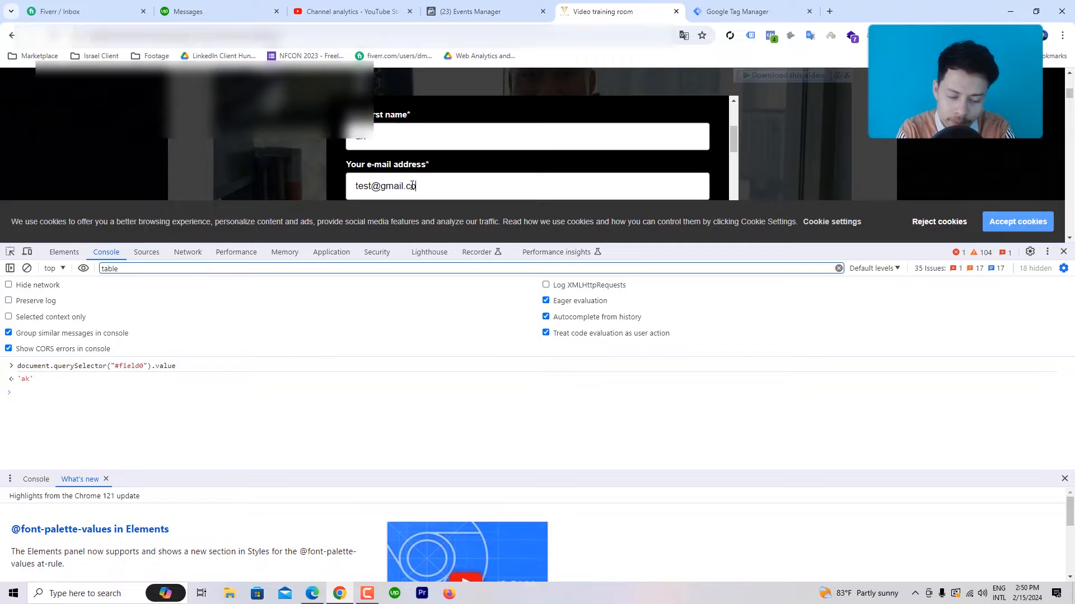
{"action": "right_click", "coordinate": [372, 195]}
{"action": "left_click", "coordinate": [418, 439]}
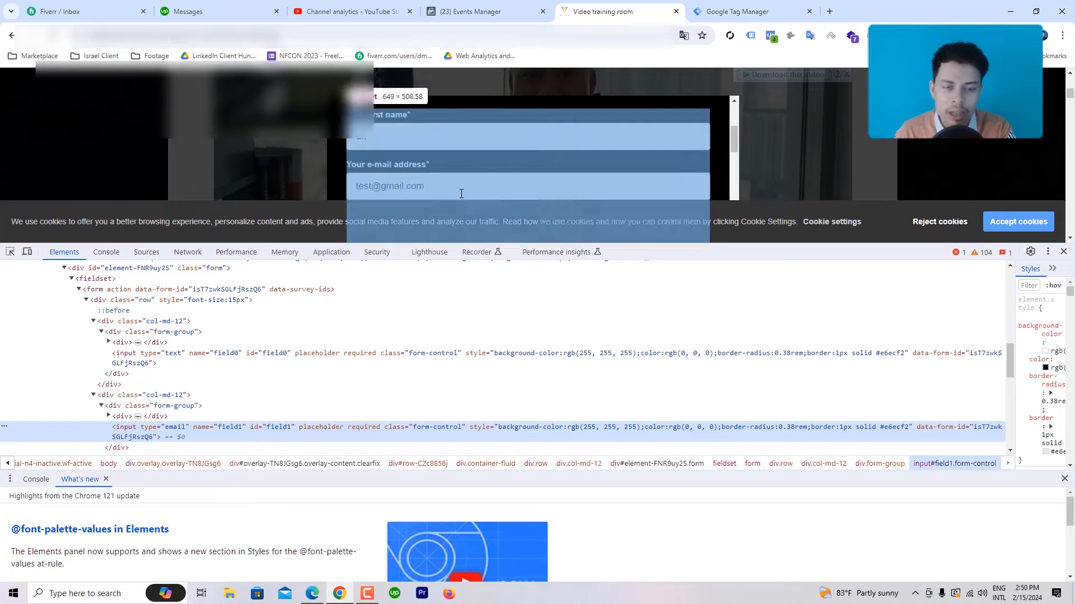
Step: Copy the e-mail input's (field1) JS path and return to the Console
{"action": "right_click", "coordinate": [4, 431]}
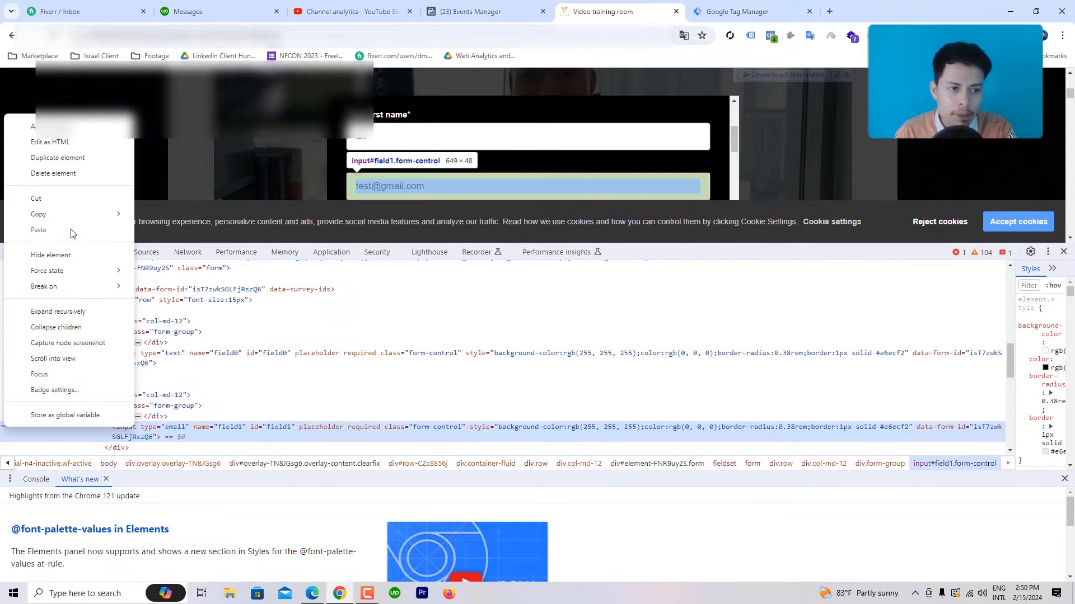
{"action": "mouse_move", "coordinate": [78, 215]}
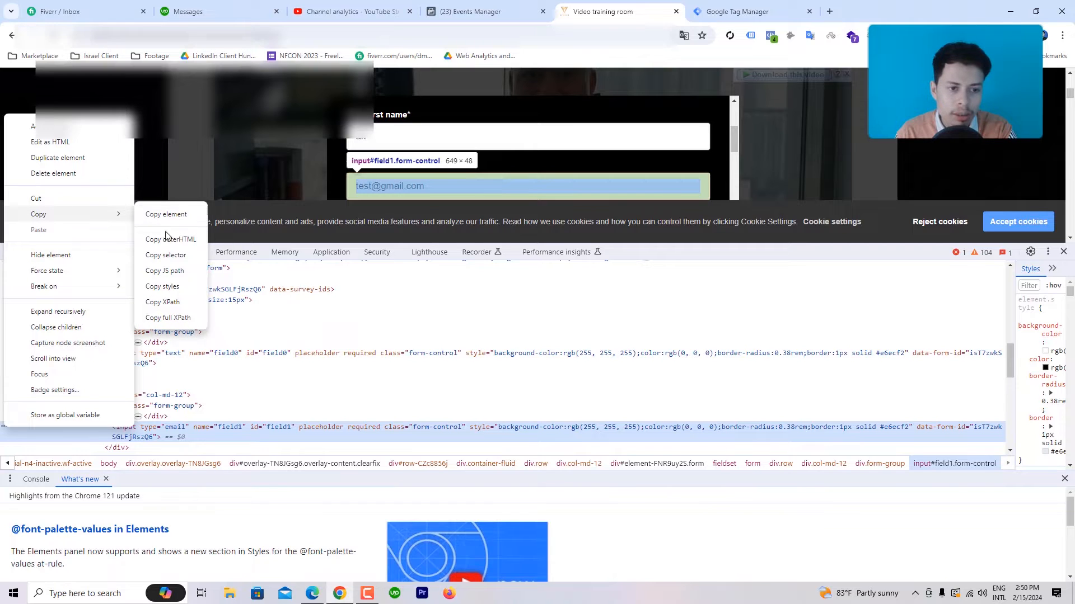
{"action": "left_click", "coordinate": [165, 271]}
{"action": "left_click", "coordinate": [107, 253]}
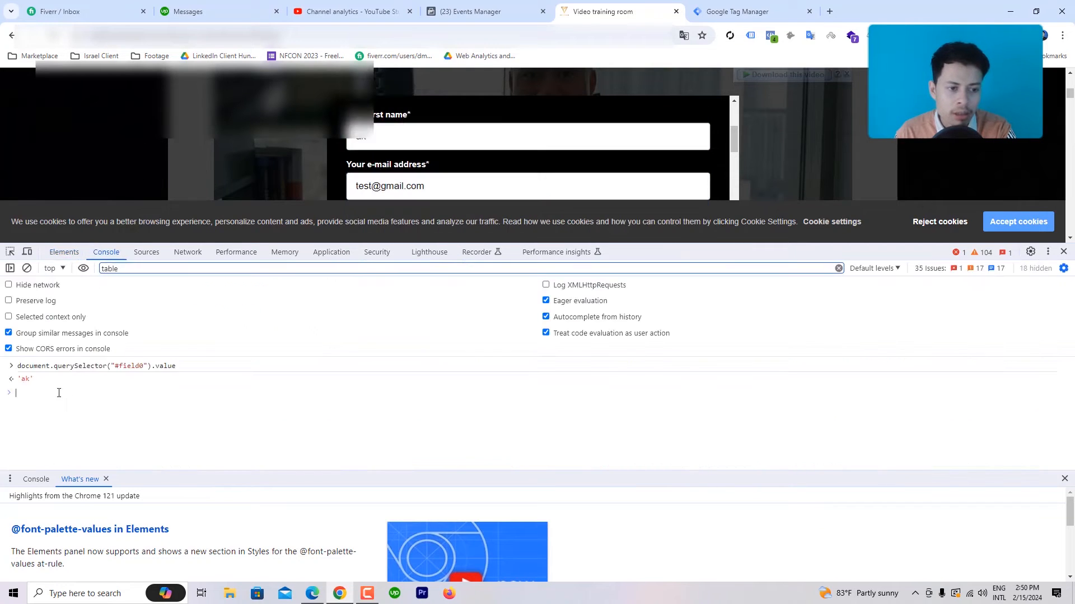
Step: Run document.querySelector("#field1").value in the Console, returning the test e-mail
{"action": "right_click", "coordinate": [35, 393]}
{"action": "left_click", "coordinate": [66, 464]}
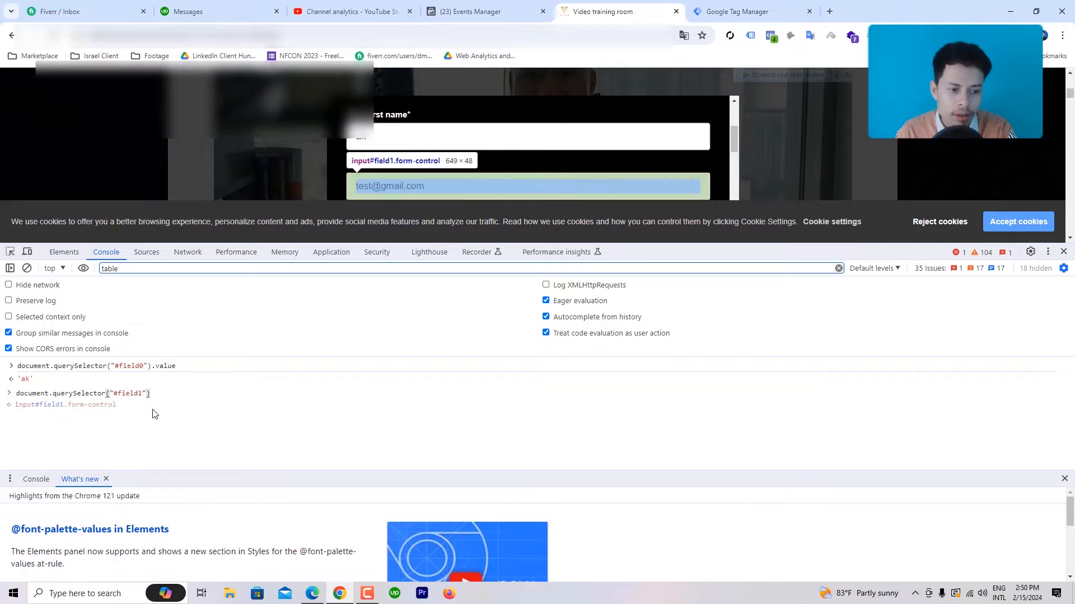
{"action": "type", "text": ".value"}
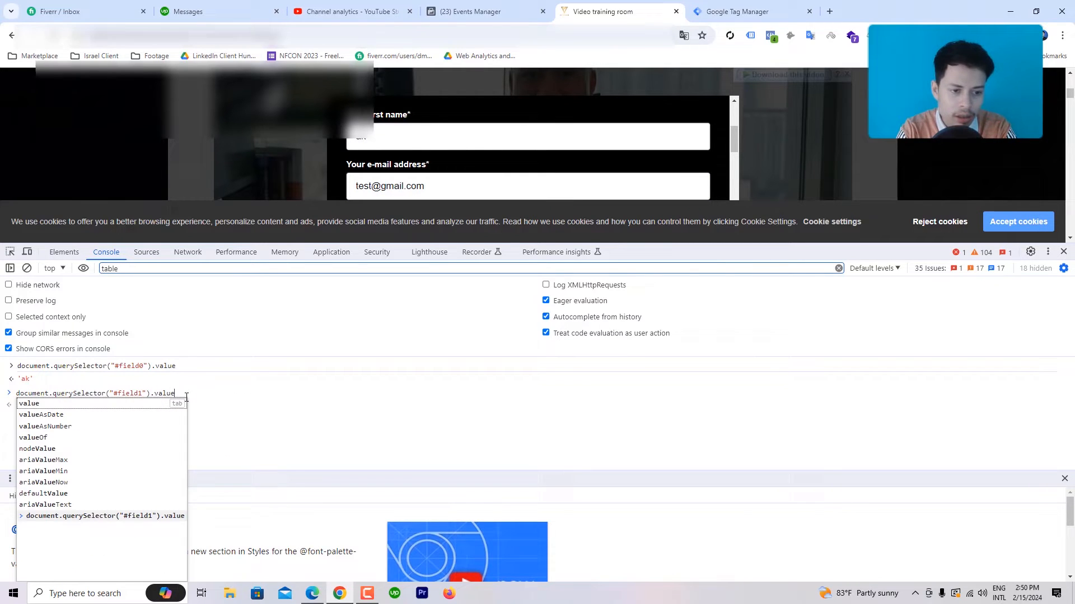
{"action": "key", "text": "Return"}
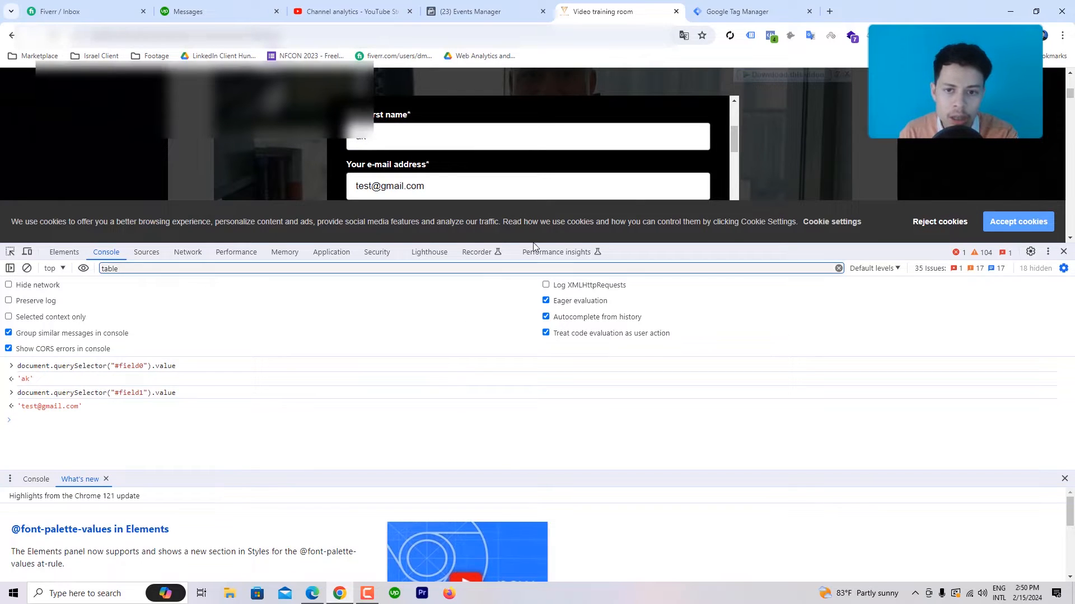
{"action": "scroll", "coordinate": [686, 163], "scroll_direction": "down", "scroll_amount": 1}
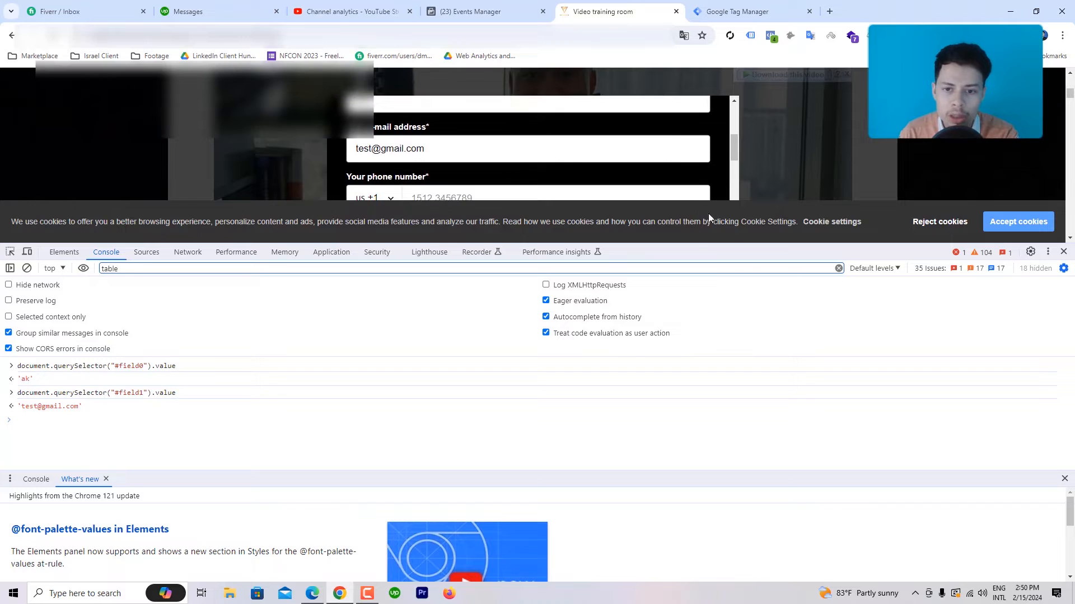
Step: Keep US +1 as the country code and enter a test phone number
{"action": "left_click_drag", "start_coordinate": [688, 246], "coordinate": [688, 315]}
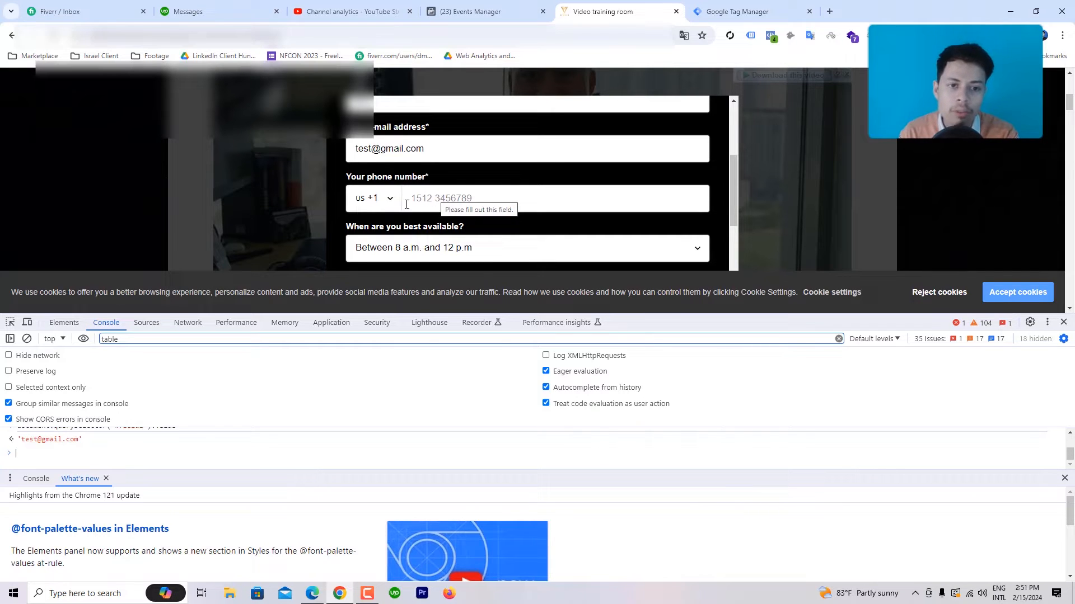
{"action": "left_click", "coordinate": [384, 200]}
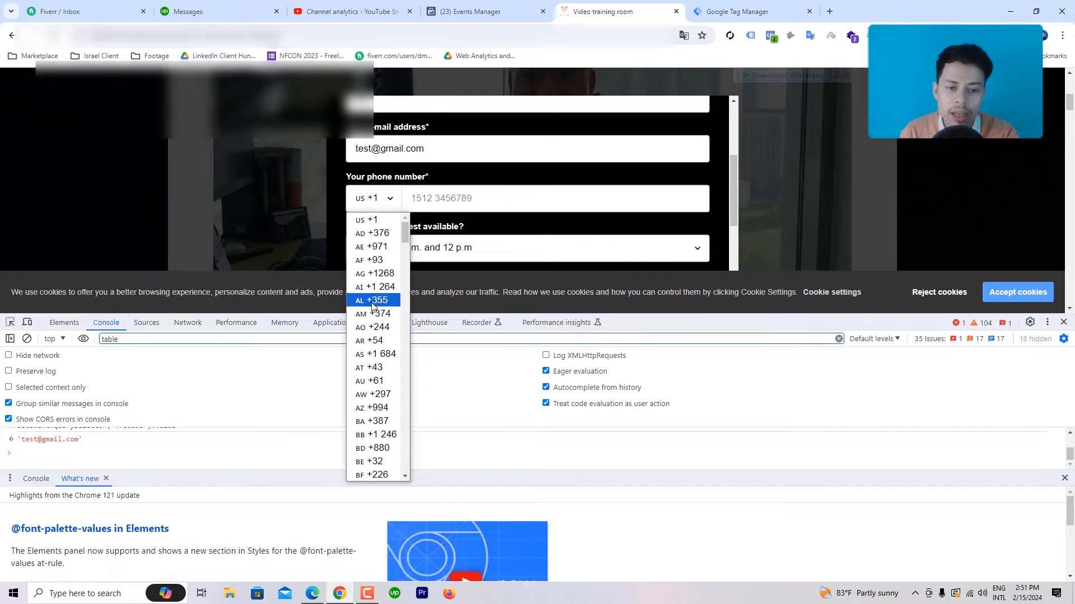
{"action": "left_click", "coordinate": [365, 220]}
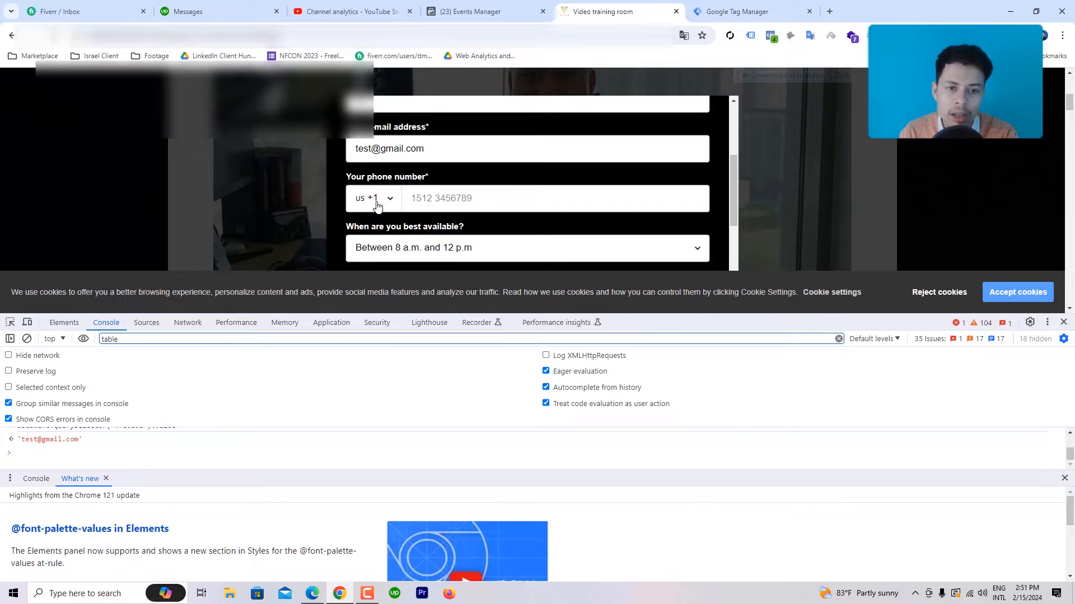
{"action": "left_click", "coordinate": [429, 198]}
{"action": "type", "text": "8"}
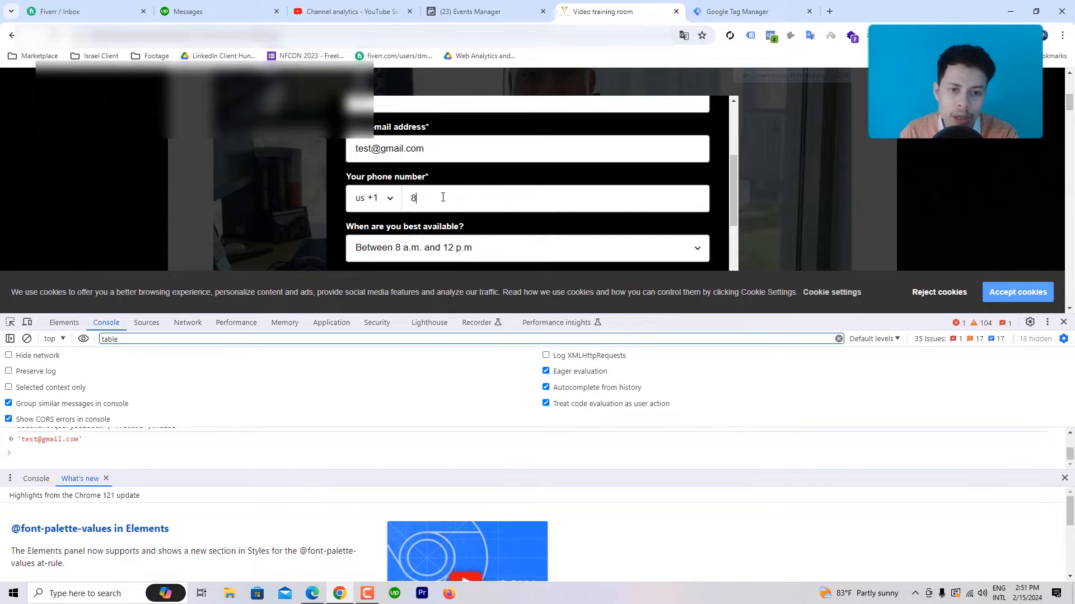
{"action": "type", "text": "78787"}
Step: Select the entered phone number and minimize Chrome to the desktop
{"action": "scroll", "coordinate": [465, 229], "scroll_direction": "down", "scroll_amount": 2}
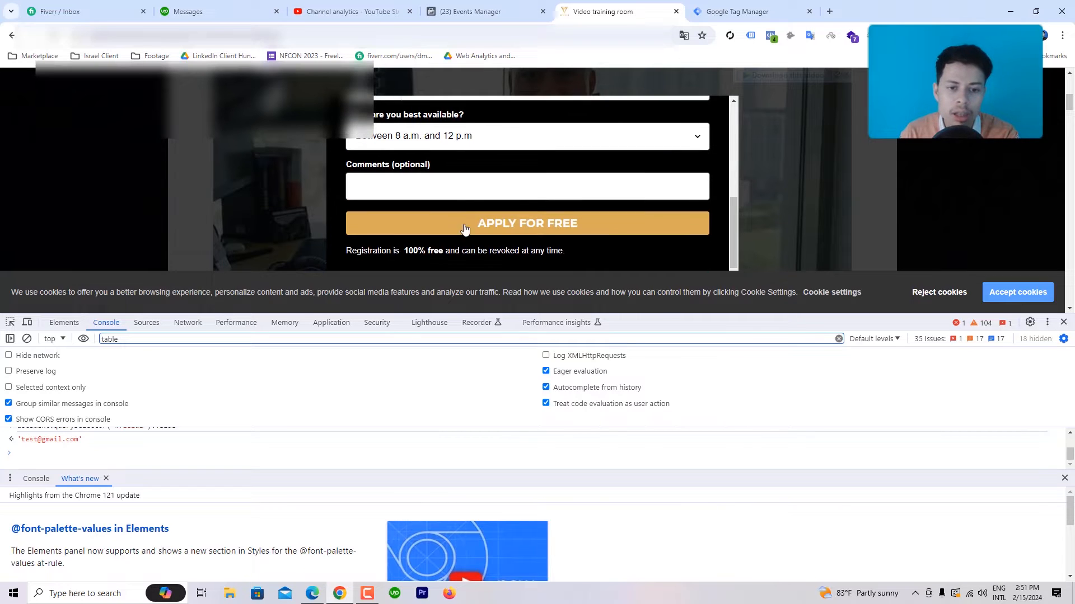
{"action": "scroll", "coordinate": [495, 232], "scroll_direction": "up", "scroll_amount": 1}
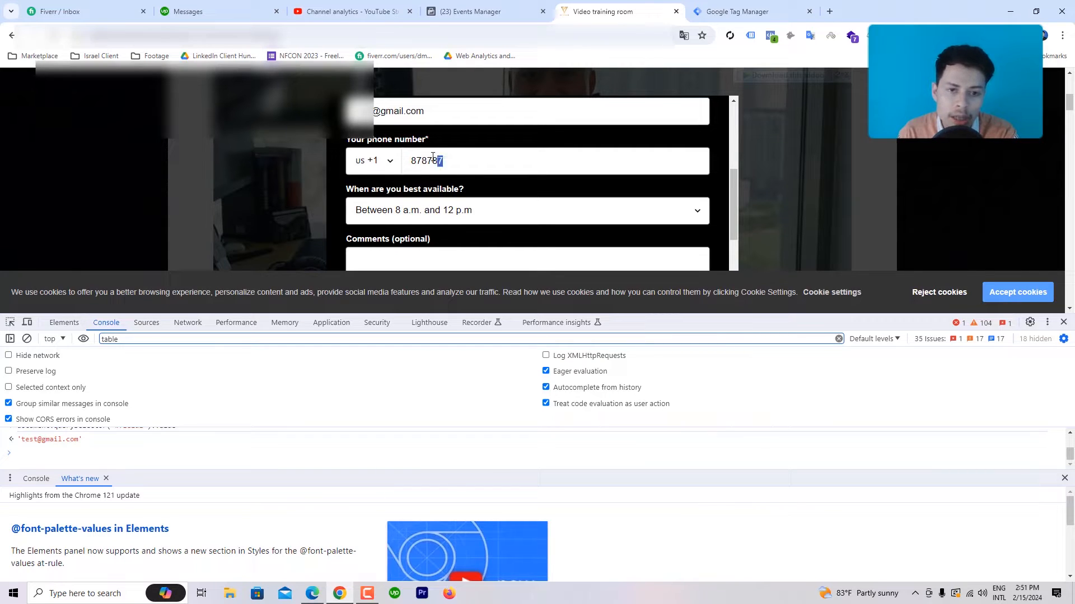
{"action": "left_click_drag", "start_coordinate": [440, 161], "coordinate": [385, 161]}
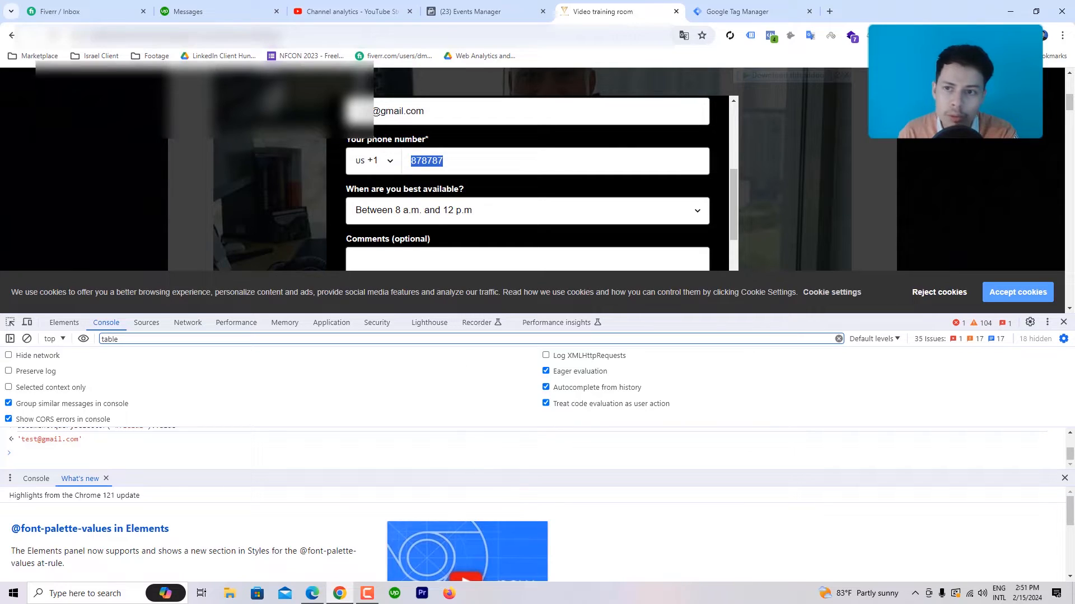
{"action": "left_click", "coordinate": [1009, 11]}
{"action": "left_click", "coordinate": [137, 174]}
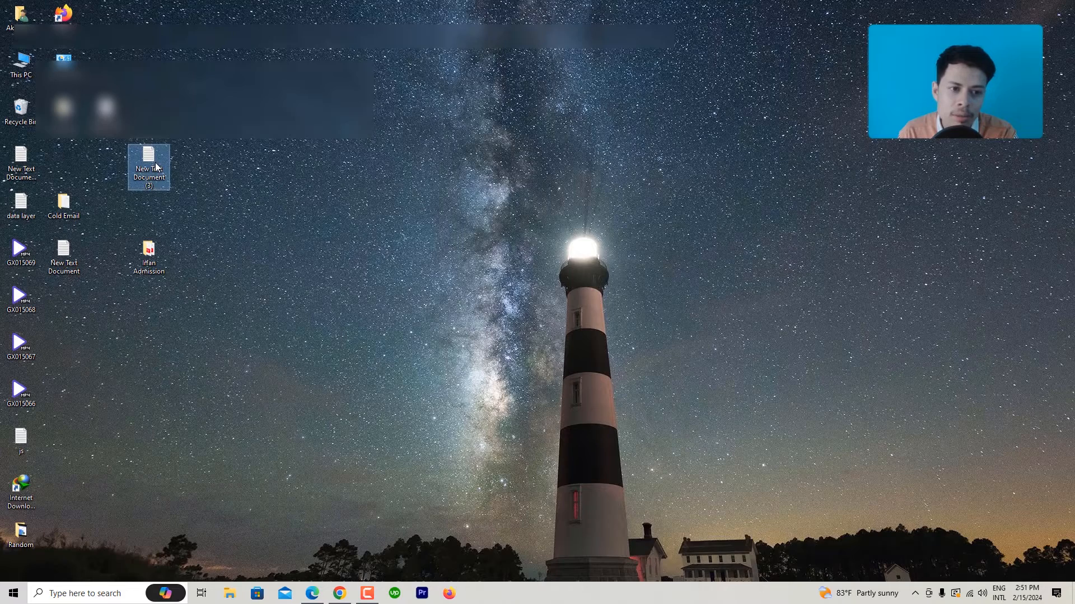
Step: Open New Text Document (3) in Notepad and remove its old script
{"action": "double_click", "coordinate": [155, 166]}
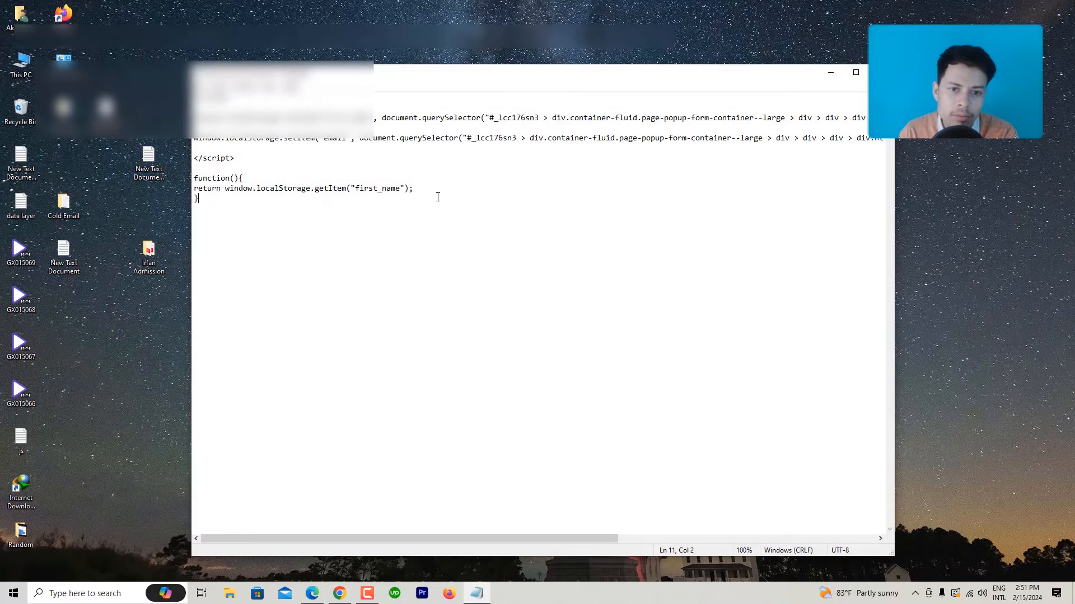
{"action": "left_click_drag", "start_coordinate": [437, 196], "coordinate": [194, 92]}
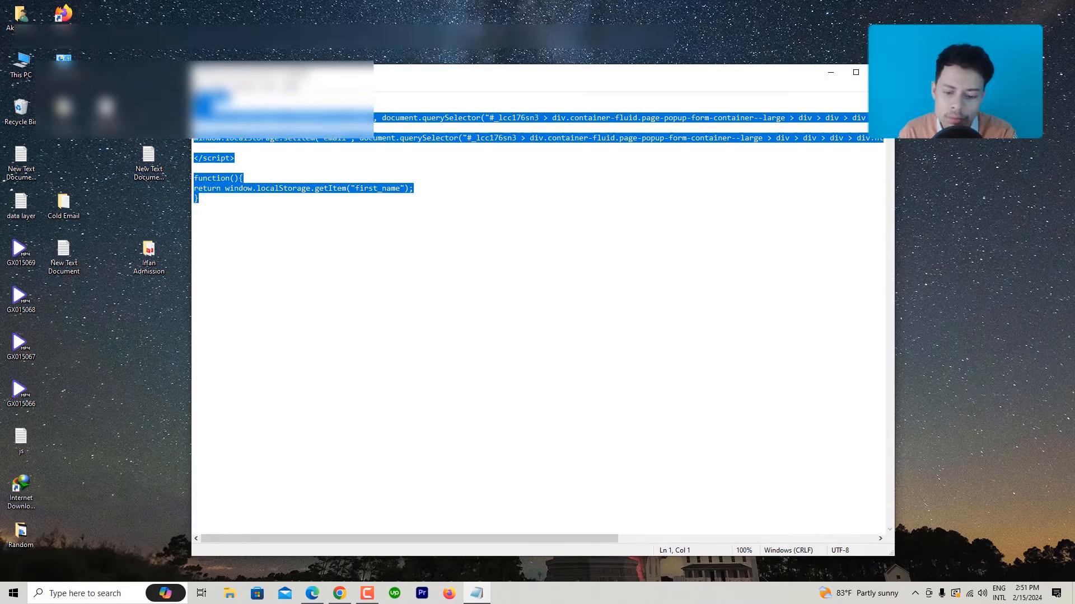
{"action": "key", "text": "ctrl+x"}
Step: Copy the form's test phone number into the text file, then minimize Notepad
{"action": "left_click", "coordinate": [340, 594]}
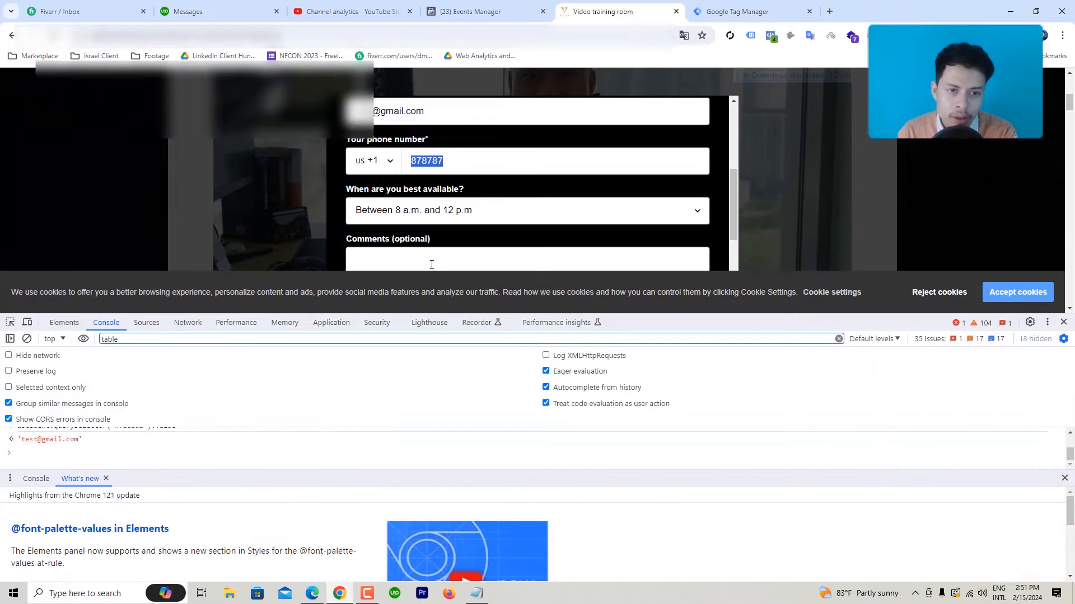
{"action": "right_click", "coordinate": [427, 166]}
{"action": "left_click", "coordinate": [467, 189]}
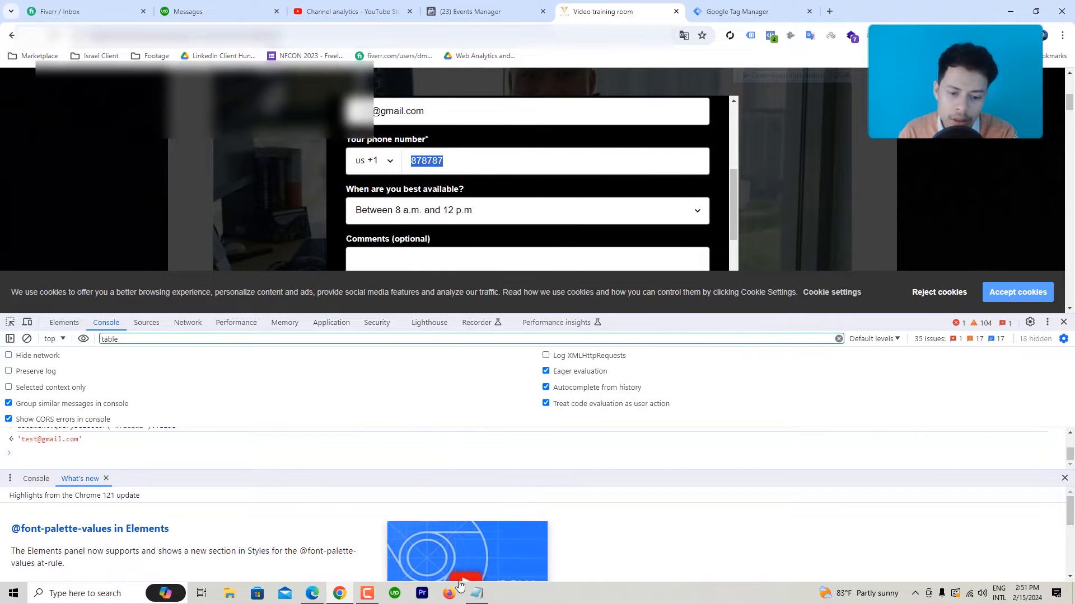
{"action": "left_click", "coordinate": [477, 593]}
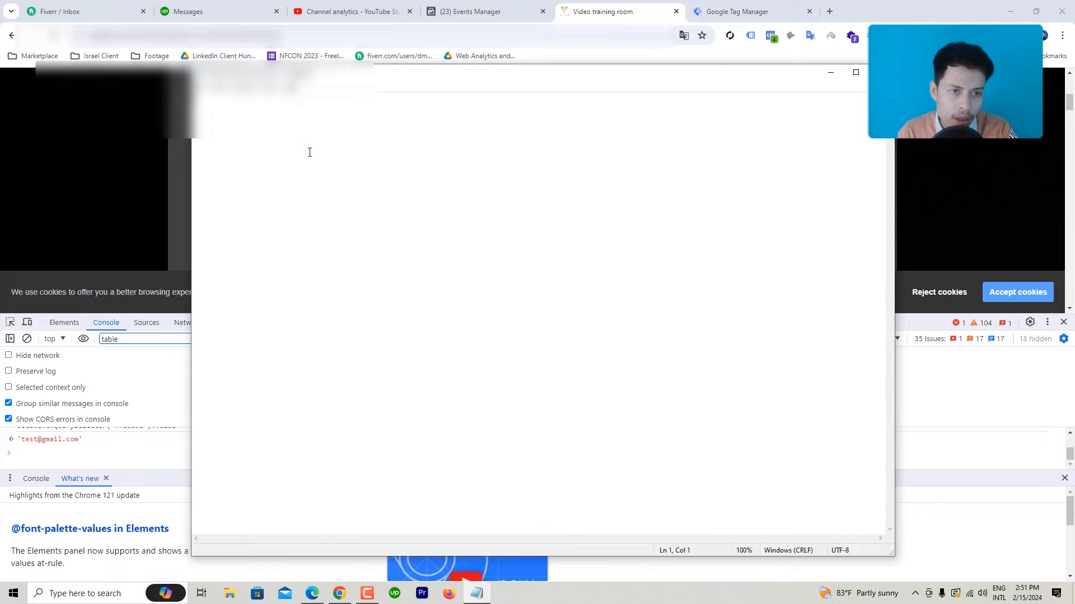
{"action": "key", "text": "ctrl+v"}
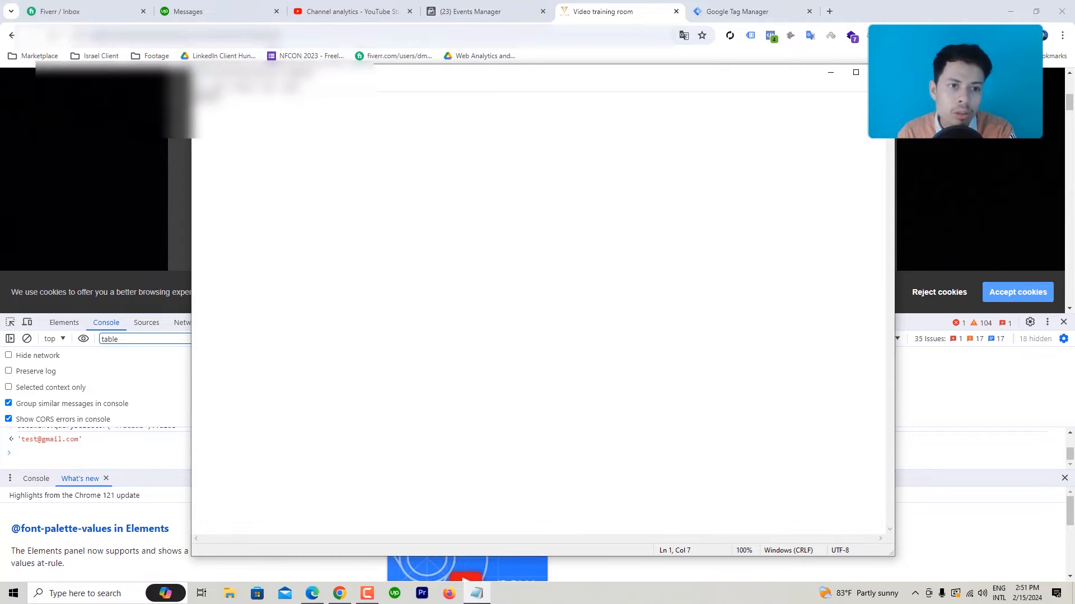
{"action": "type", "text": "#"}
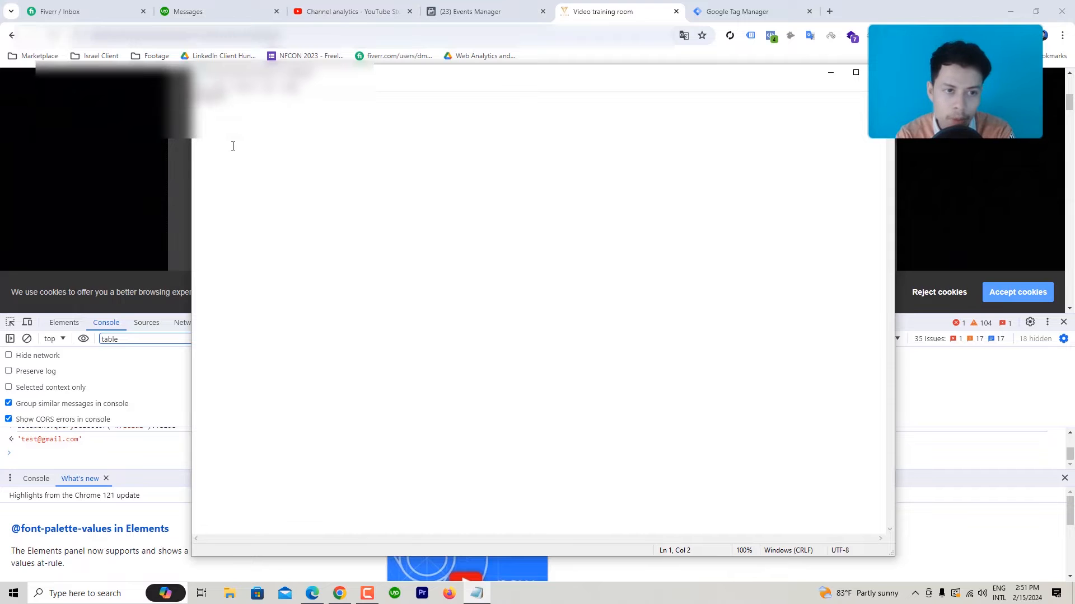
{"action": "type", "text": "f"}
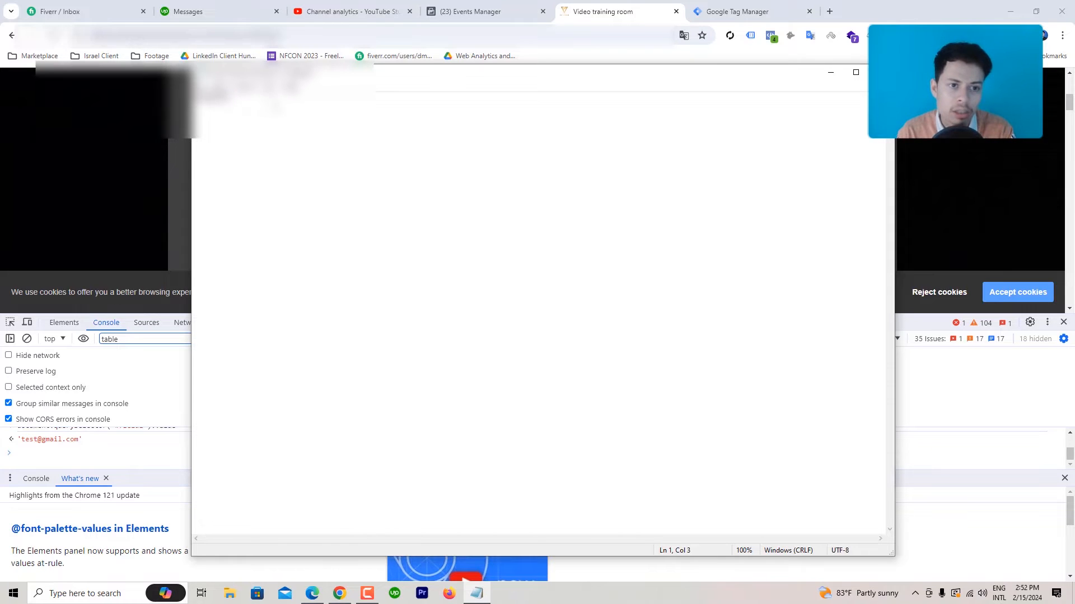
{"action": "scroll", "coordinate": [785, 96], "scroll_direction": "up", "scroll_amount": 17, "text": "ctrl"}
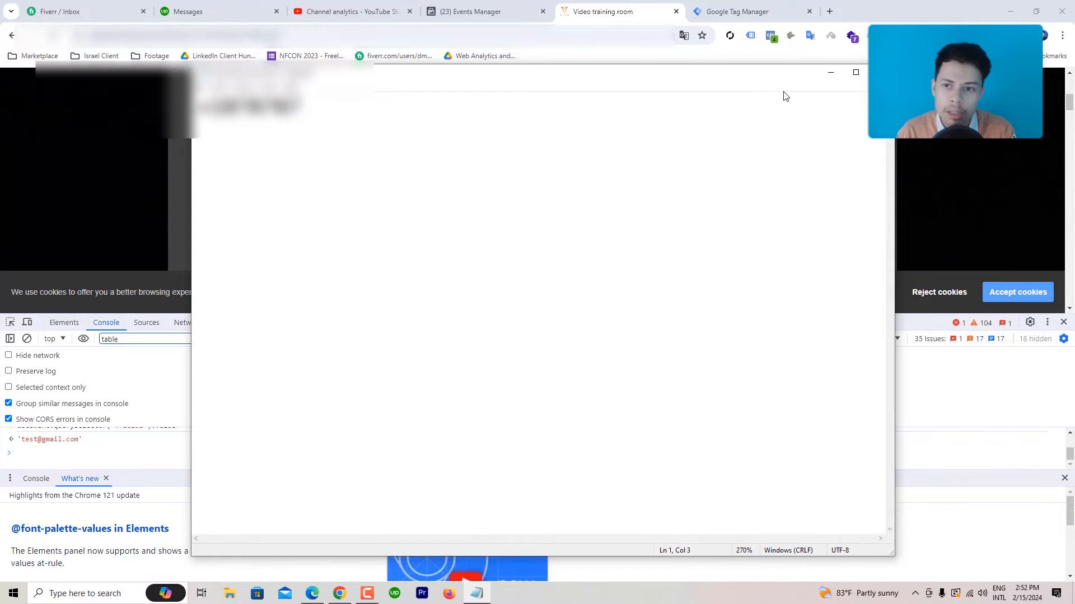
{"action": "left_click", "coordinate": [830, 72]}
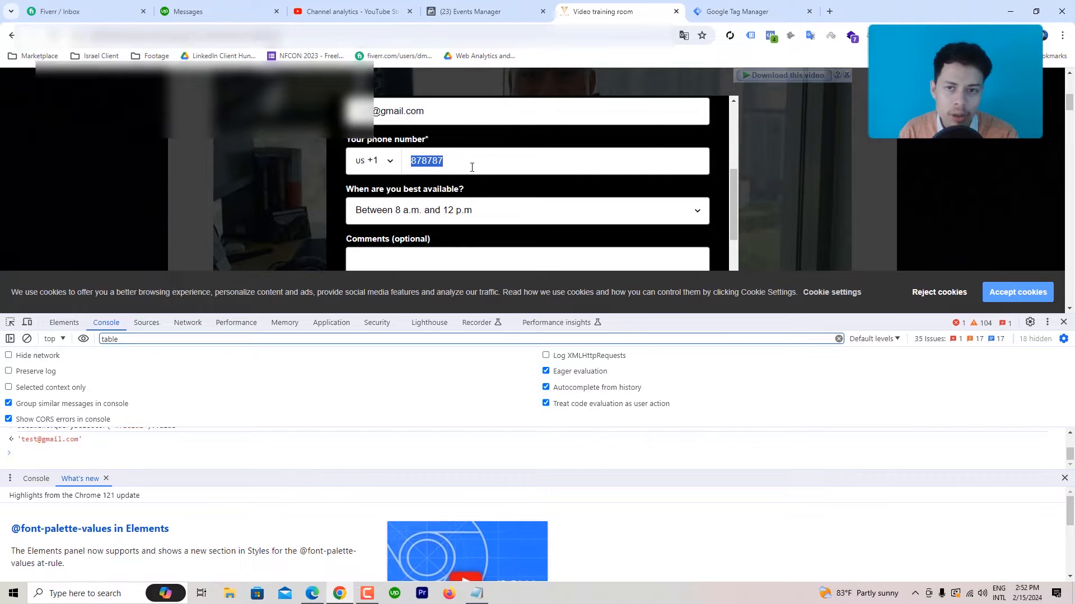
Step: Open the '2nd Page User Data to Local Storage' tag from the Tag Manager tags list
{"action": "left_click", "coordinate": [726, 7]}
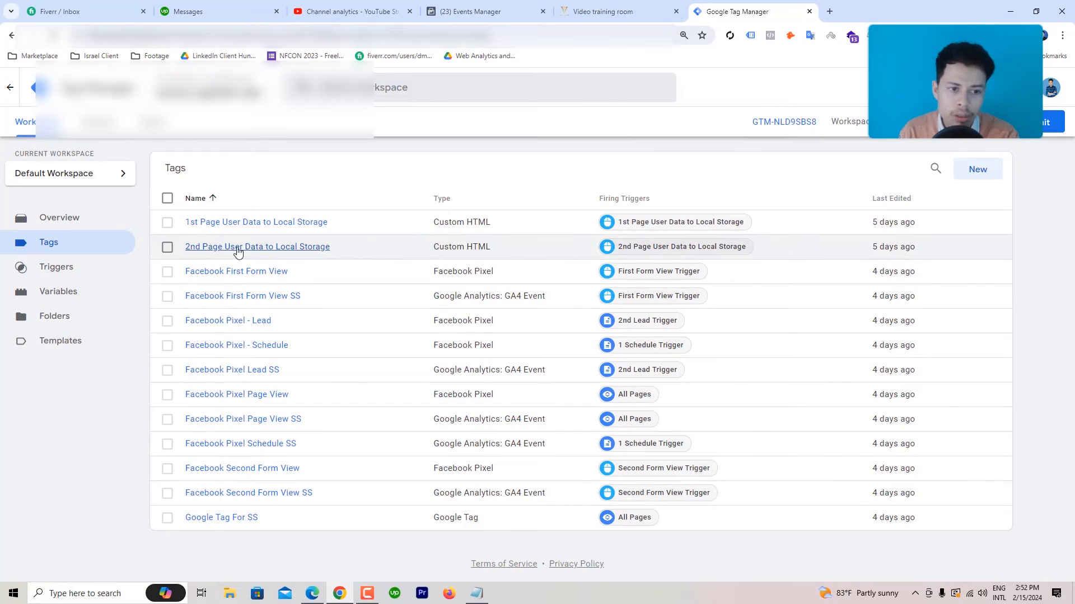
{"action": "left_click", "coordinate": [213, 253]}
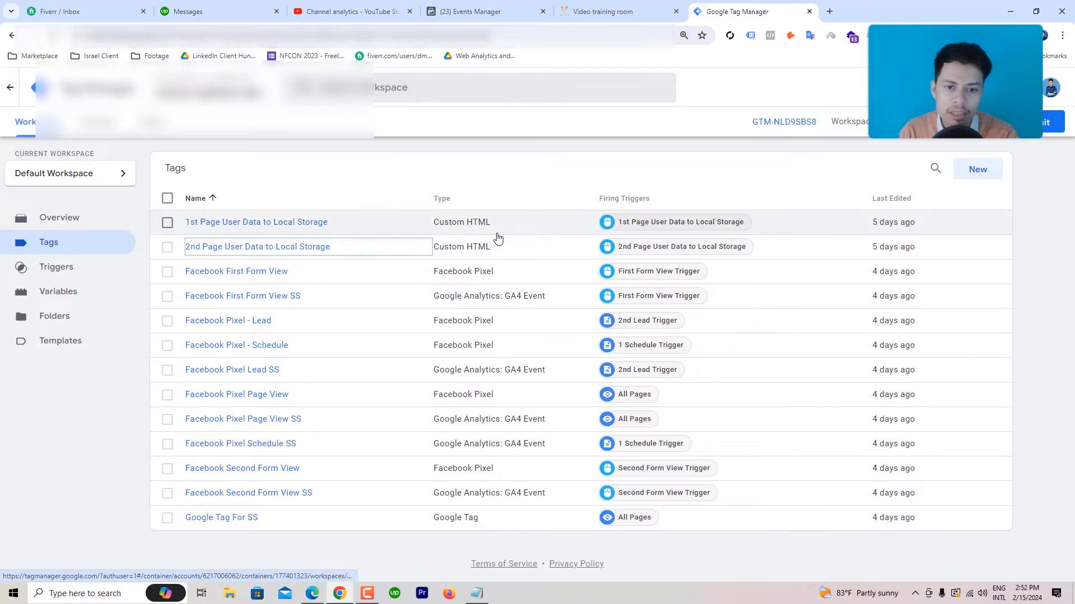
{"action": "left_click", "coordinate": [240, 250]}
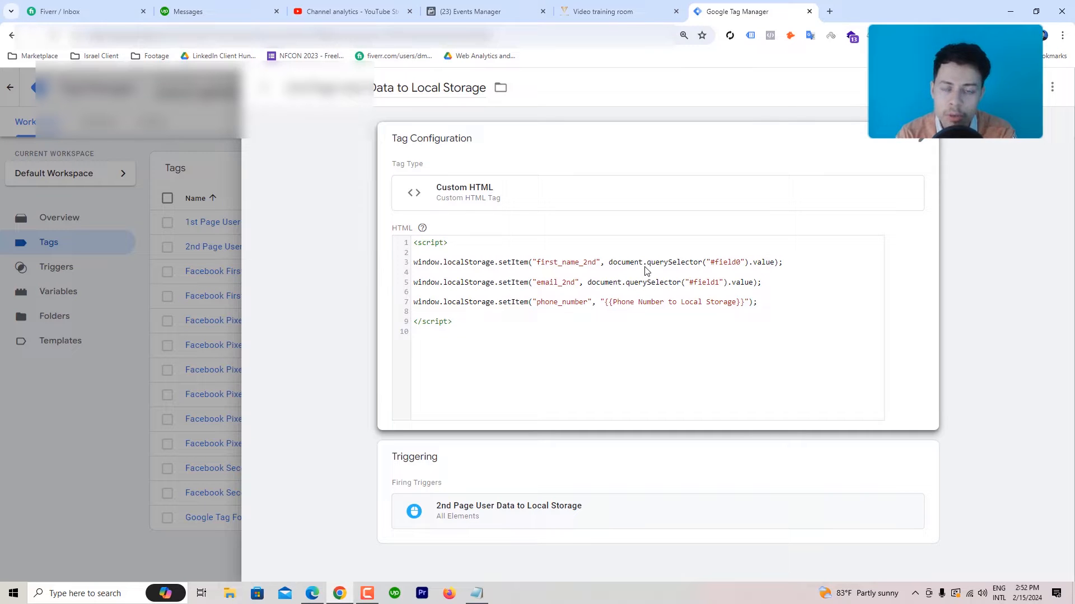
Step: Make the tag's Custom HTML configuration editable, with the caret on the closing script line
{"action": "left_click", "coordinate": [603, 11]}
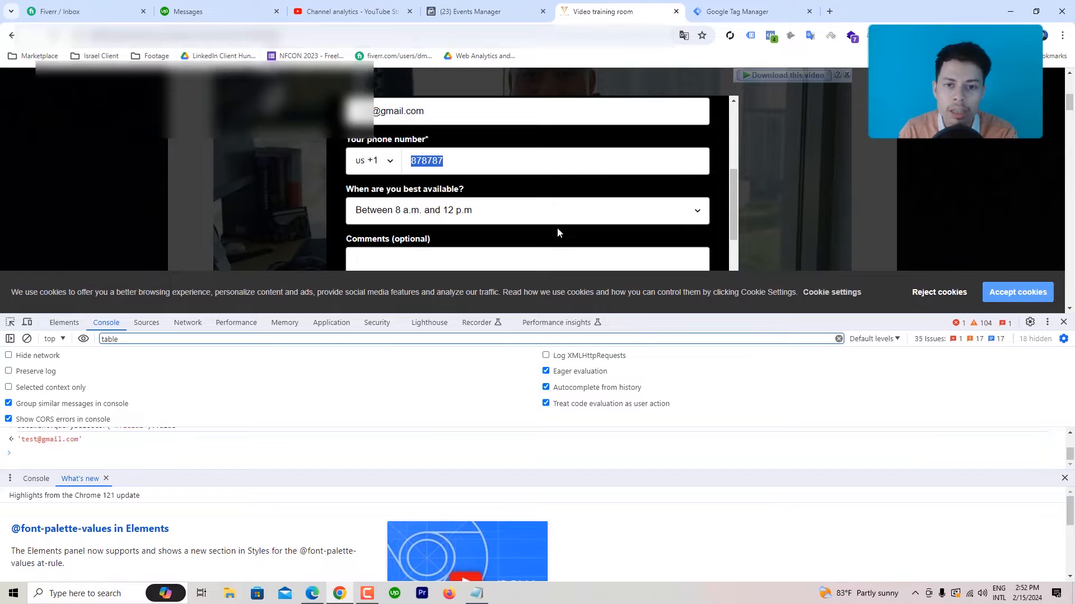
{"action": "left_click", "coordinate": [739, 11]}
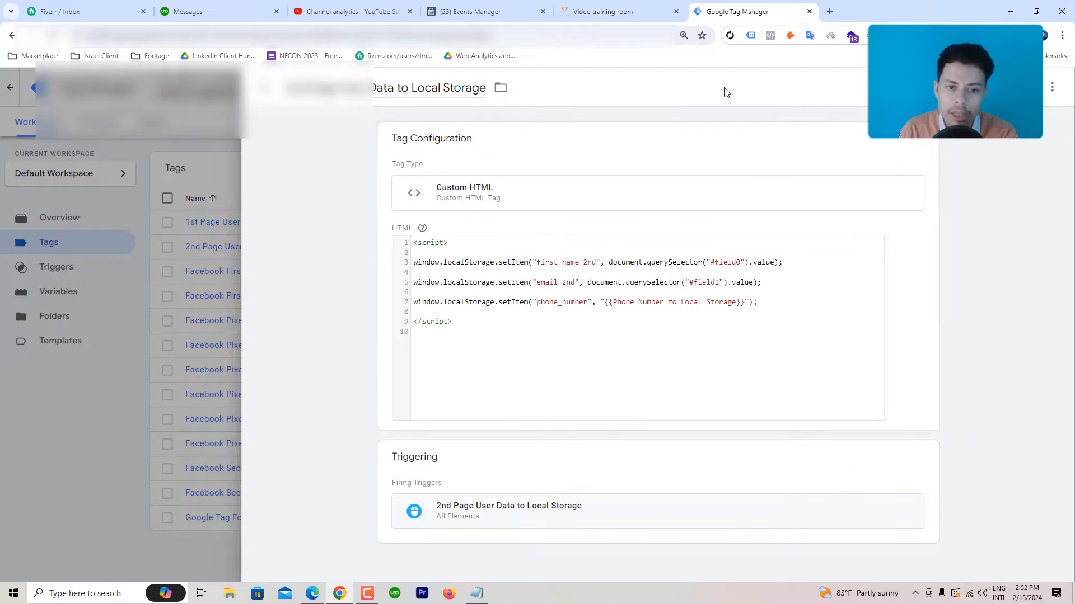
{"action": "left_click", "coordinate": [458, 329]}
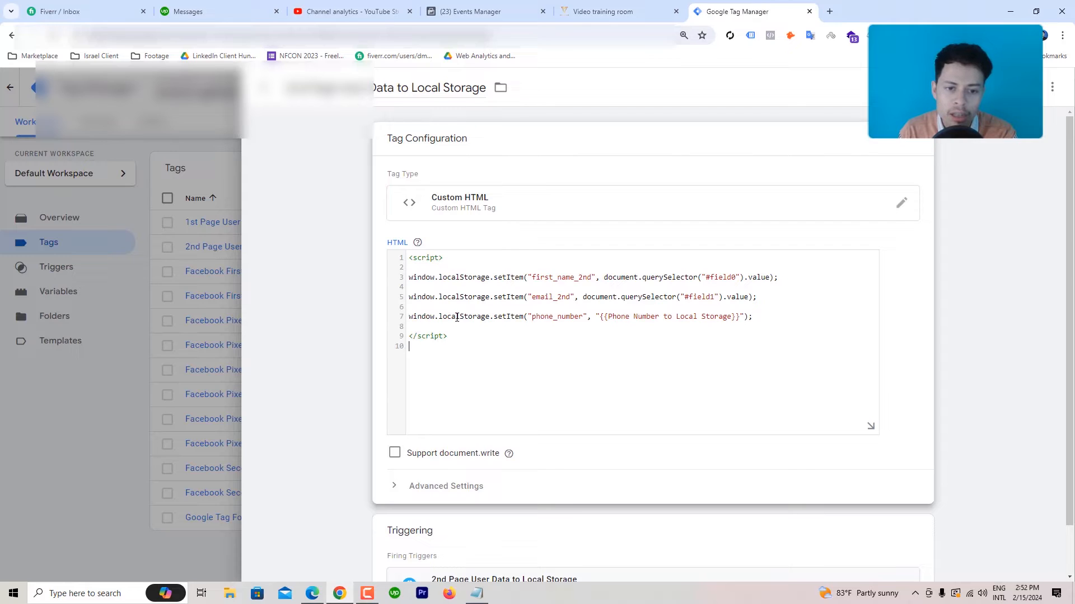
{"action": "left_click", "coordinate": [415, 335]}
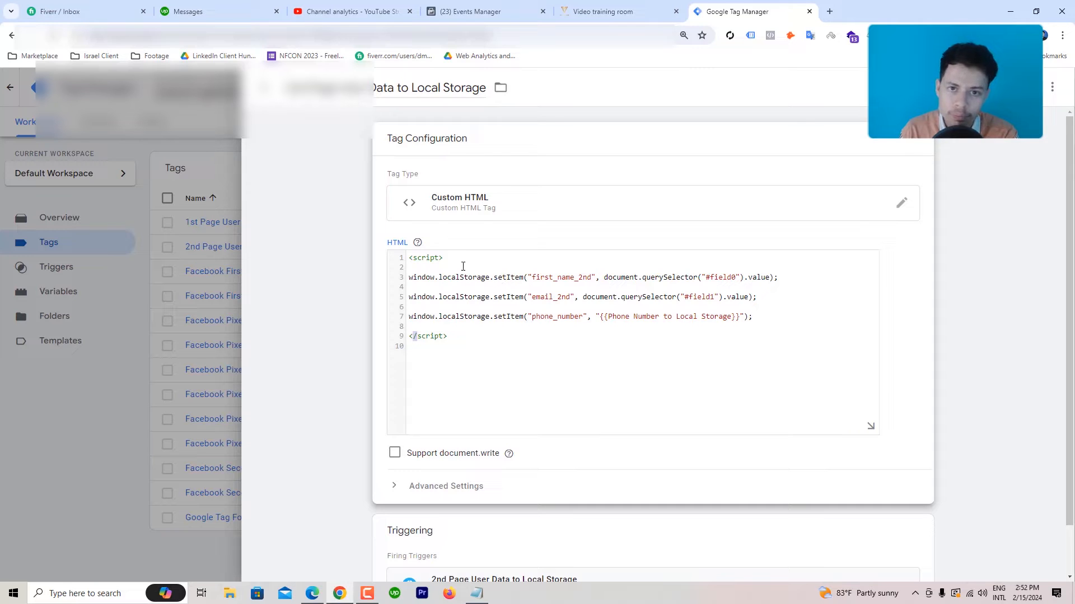
Step: Compare the tag code with the consultation form, ending on the form tab
{"action": "left_click", "coordinate": [601, 12]}
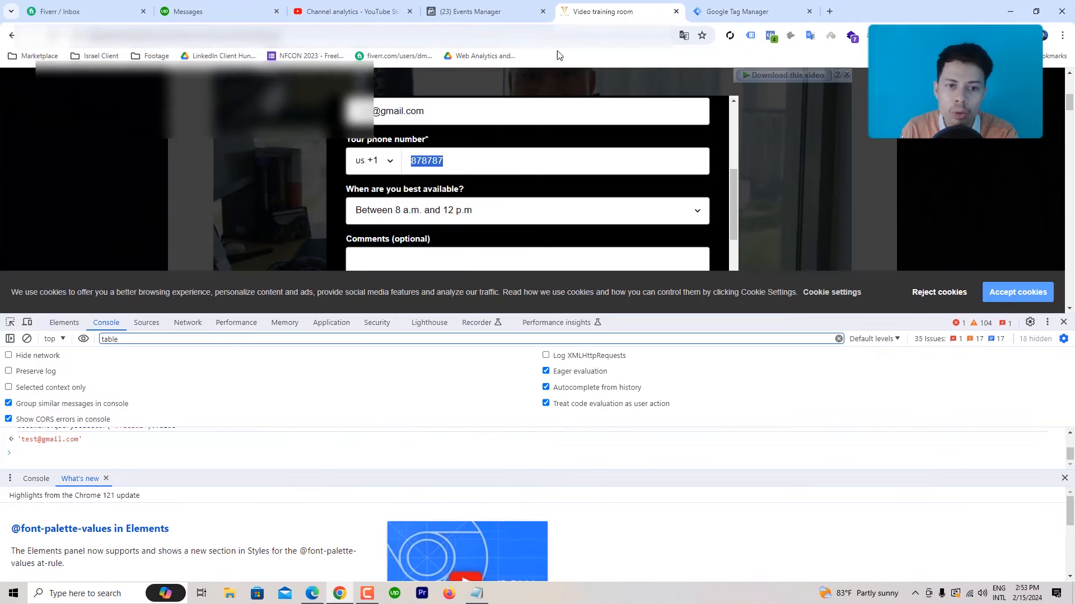
{"action": "scroll", "coordinate": [429, 170], "scroll_direction": "up", "scroll_amount": 2}
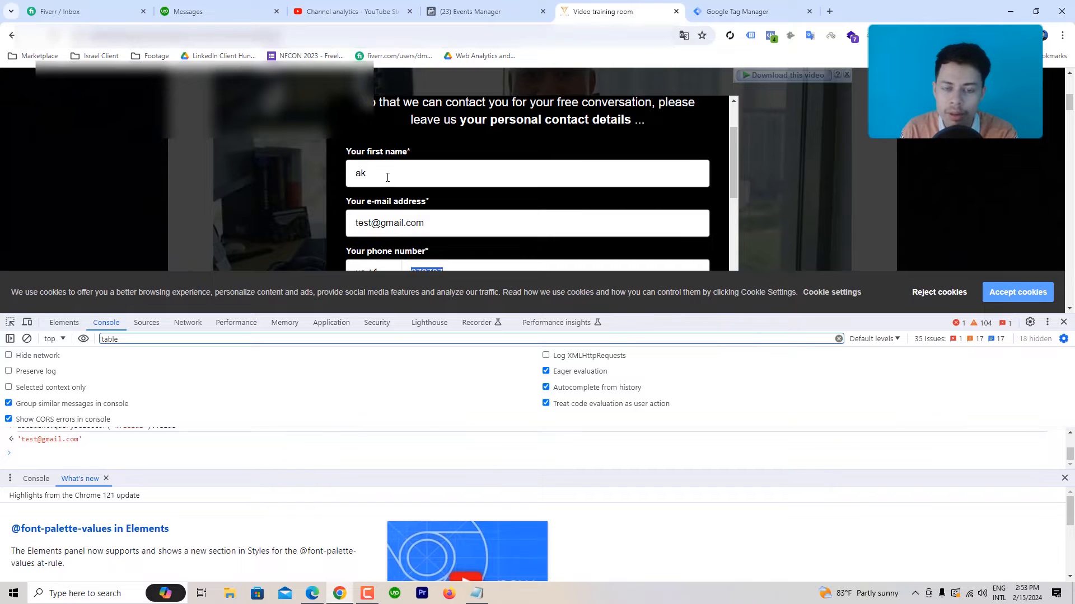
{"action": "left_click", "coordinate": [737, 12]}
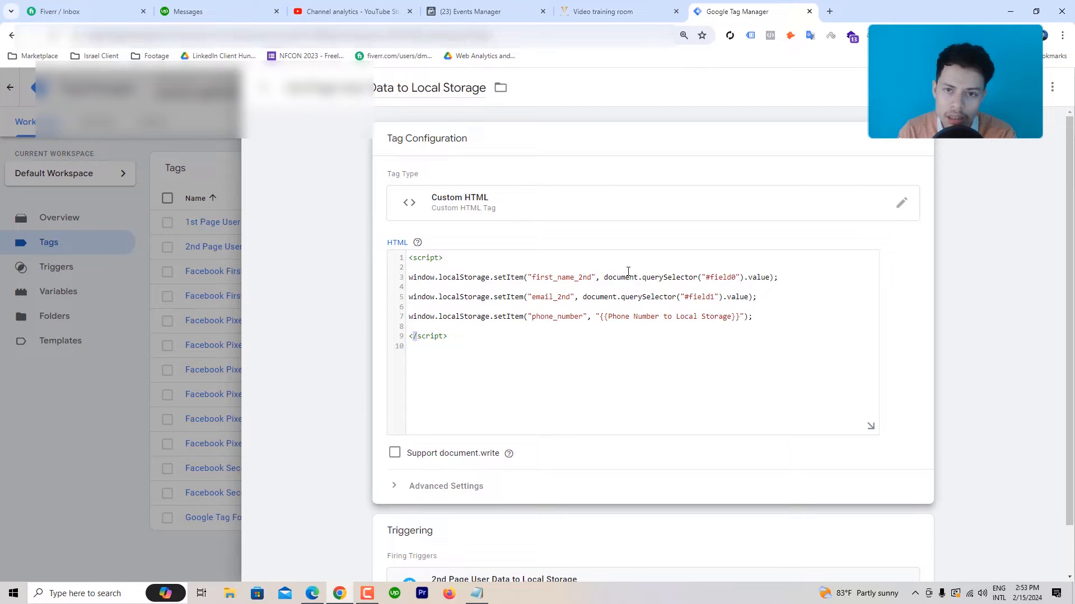
{"action": "left_click", "coordinate": [649, 9]}
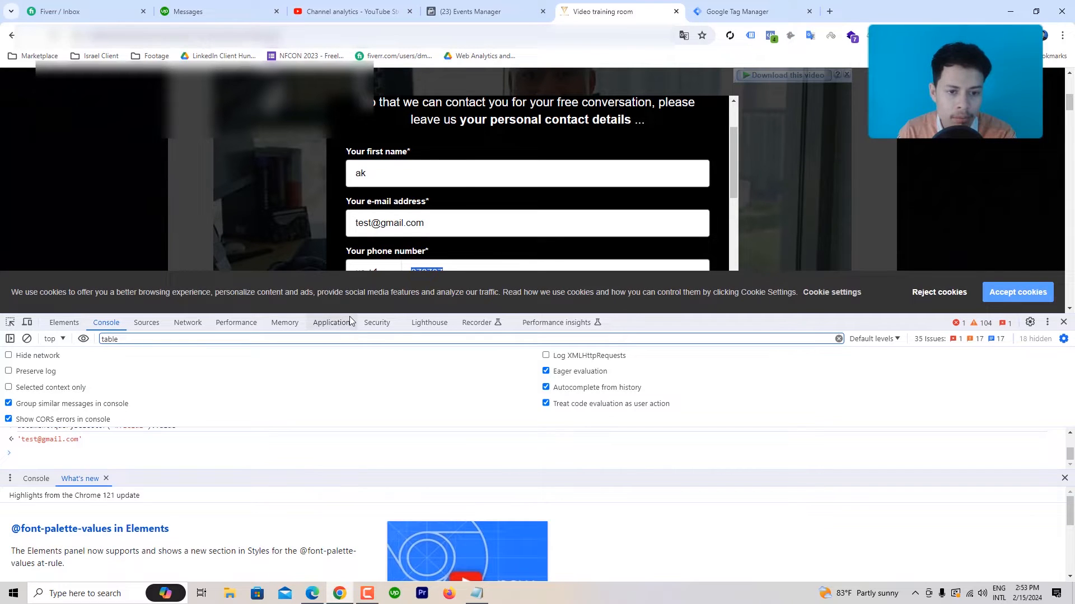
{"action": "left_click_drag", "start_coordinate": [355, 314], "coordinate": [360, 239]}
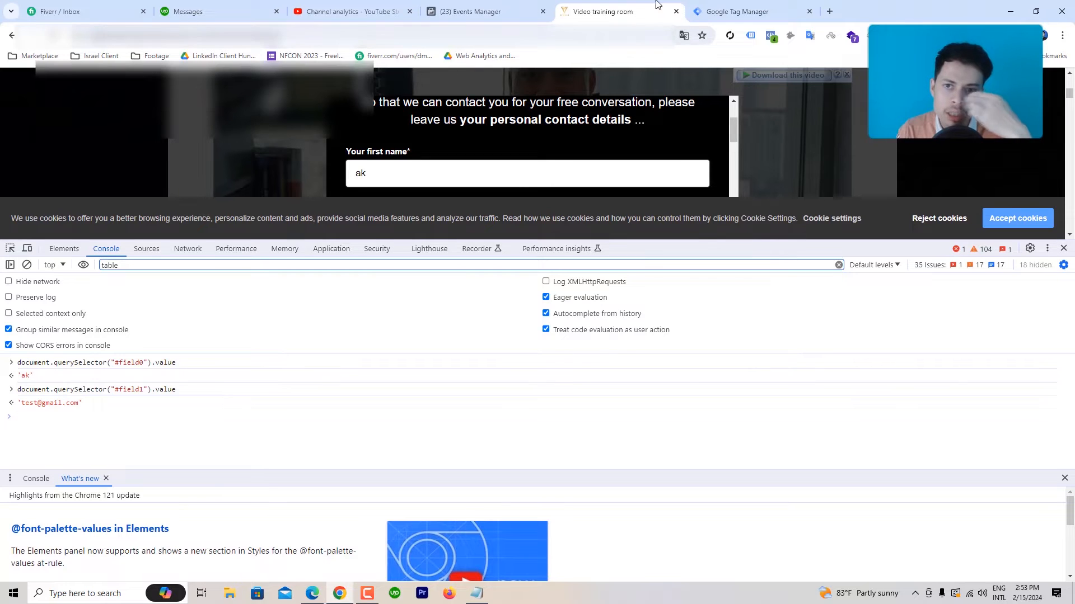
{"action": "left_click", "coordinate": [733, 11]}
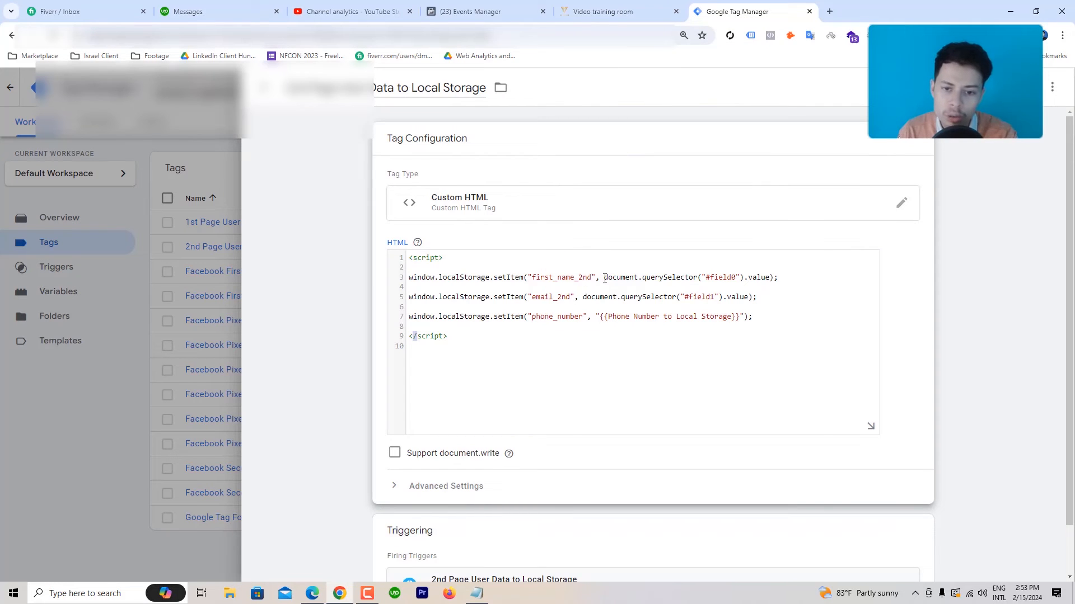
{"action": "left_click_drag", "start_coordinate": [605, 279], "coordinate": [776, 278]}
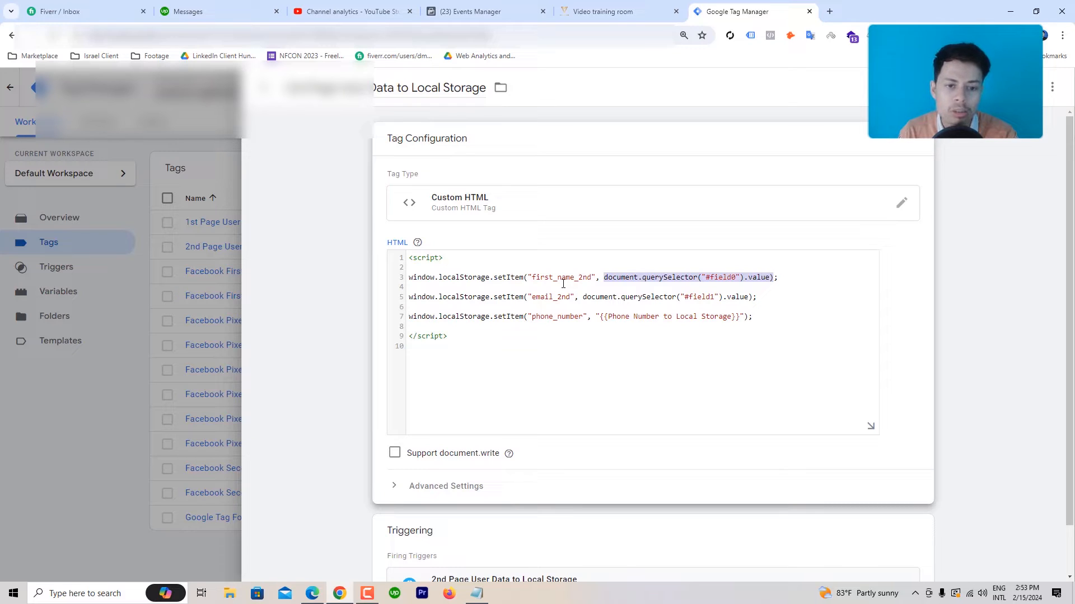
{"action": "left_click_drag", "start_coordinate": [533, 277], "coordinate": [593, 278]}
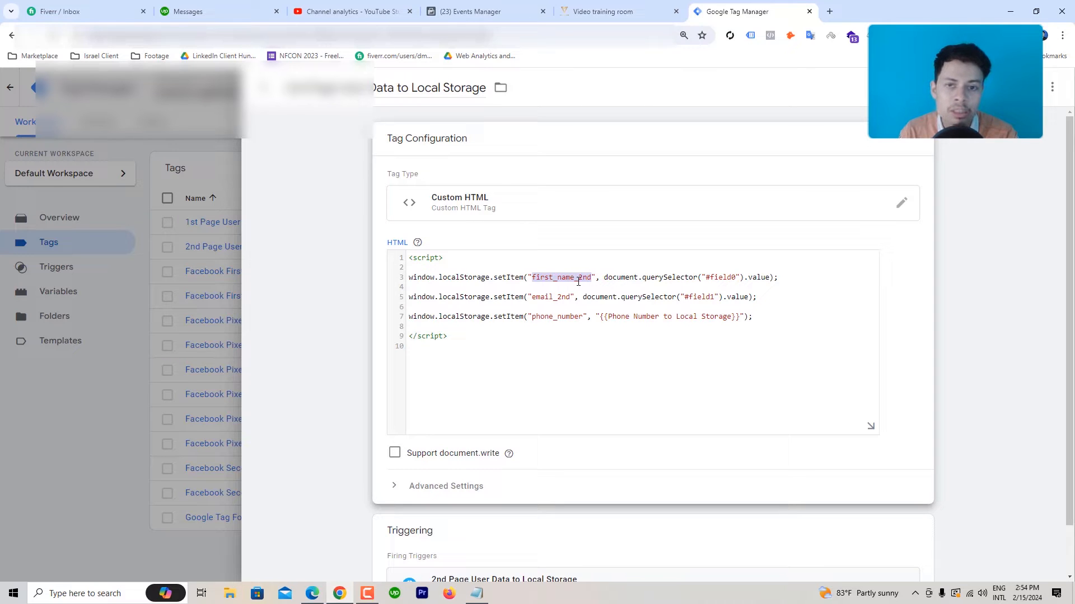
{"action": "left_click", "coordinate": [610, 11]}
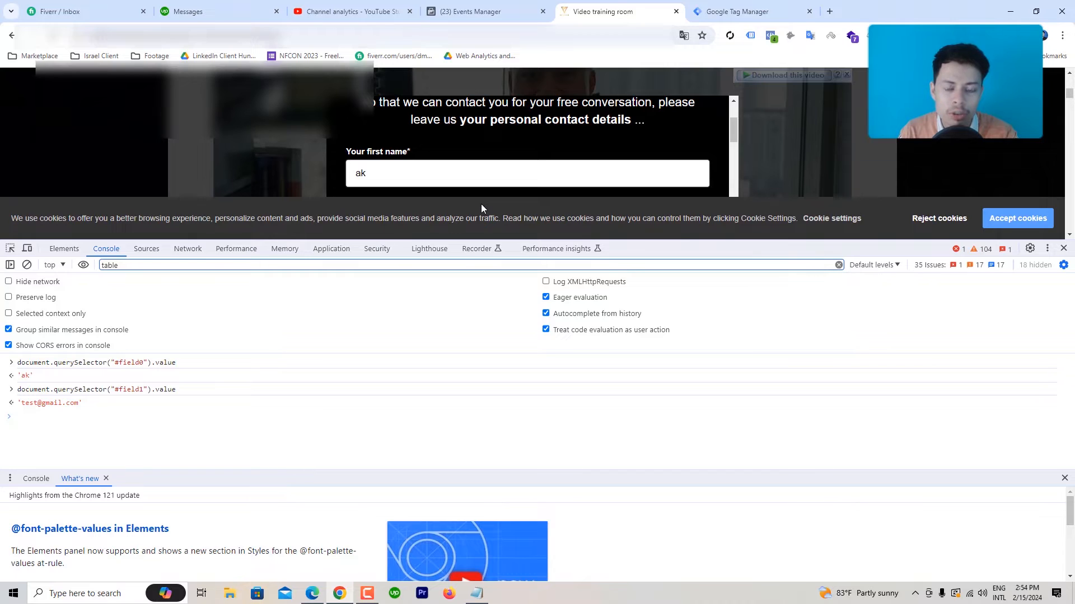
{"action": "left_click", "coordinate": [749, 9]}
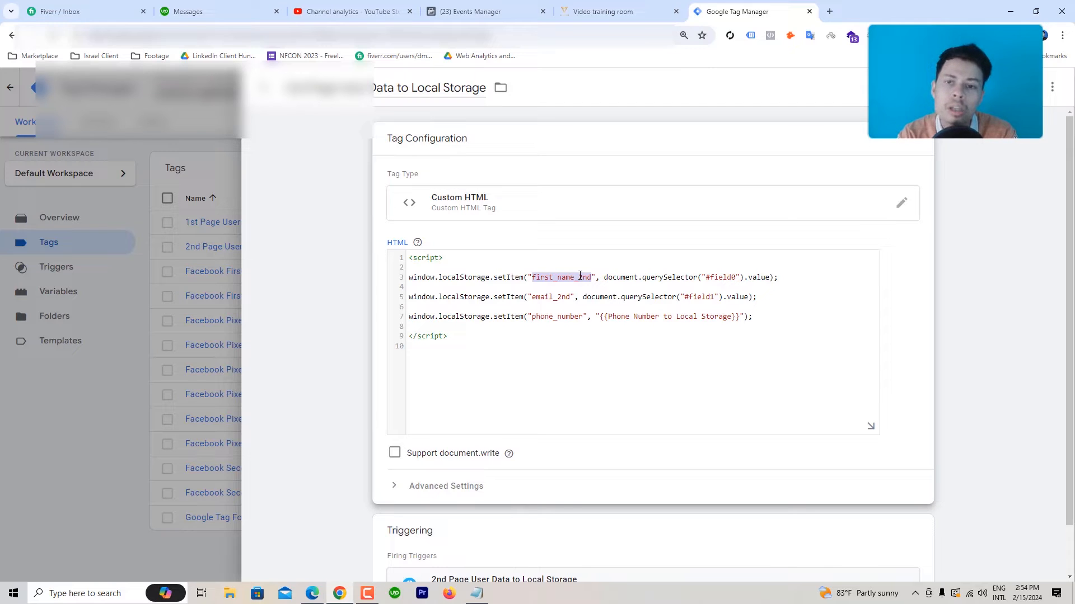
{"action": "left_click", "coordinate": [550, 278]}
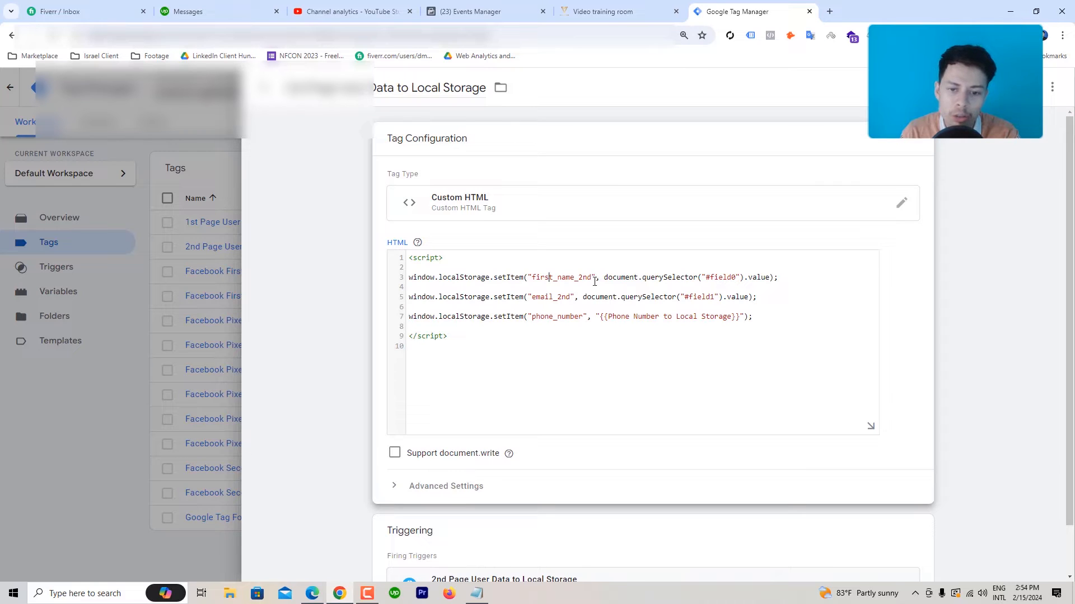
{"action": "mouse_move", "coordinate": [591, 278]}
{"action": "left_mouse_down"}
{"action": "mouse_move", "coordinate": [565, 277]}
{"action": "mouse_move", "coordinate": [575, 277]}
{"action": "left_mouse_up"}
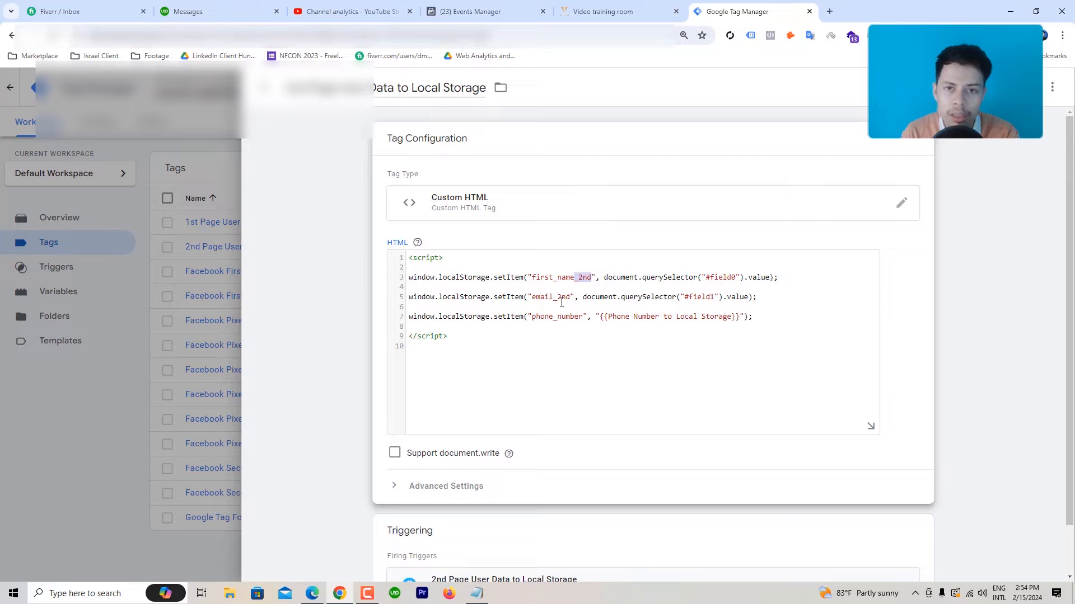
{"action": "left_click", "coordinate": [599, 11]}
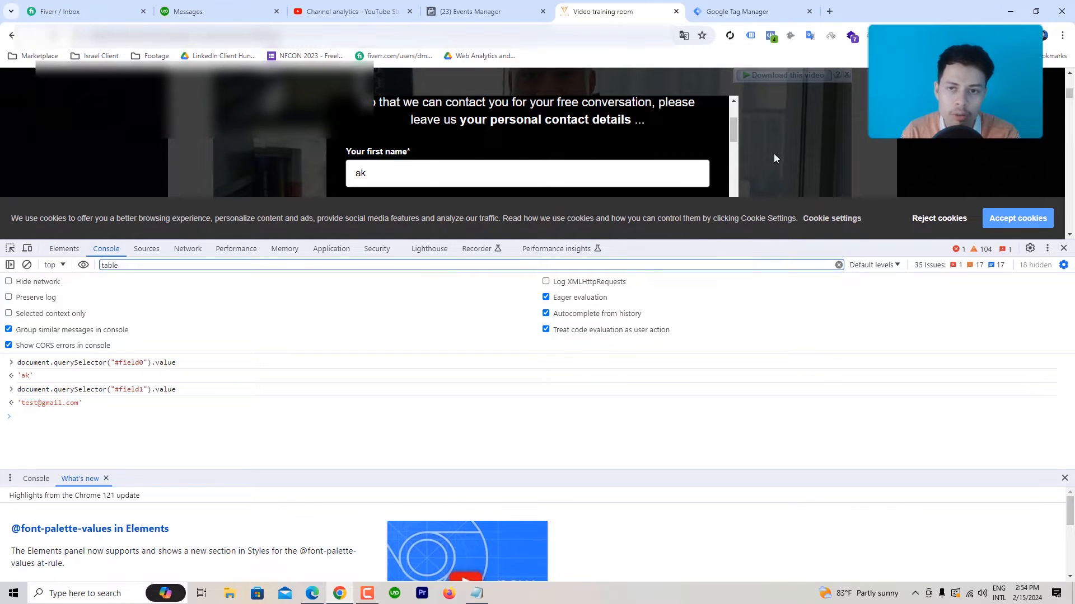
{"action": "left_click", "coordinate": [737, 11]}
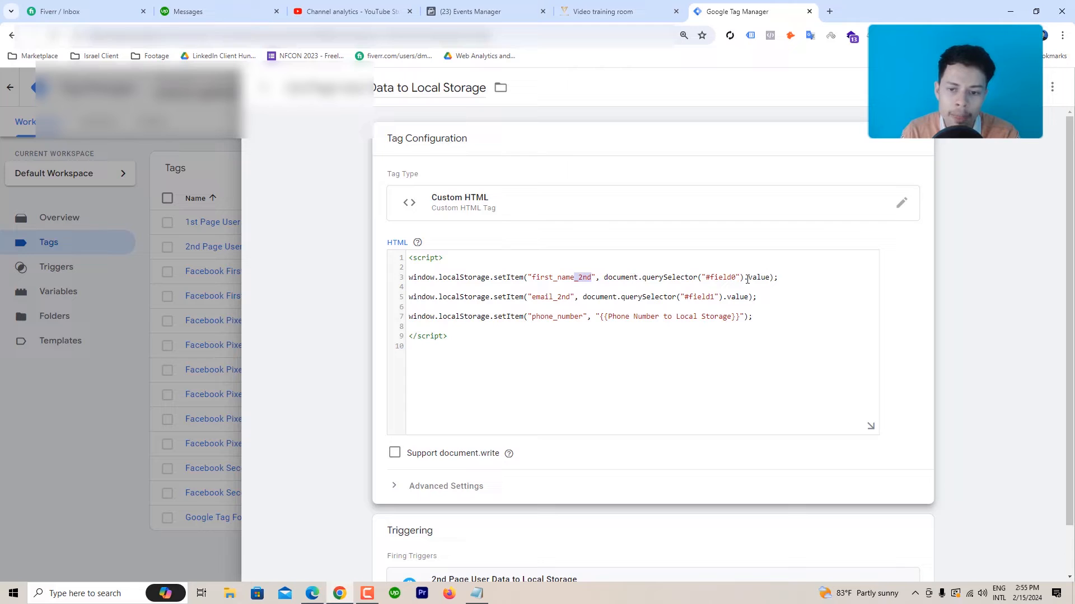
Step: Copy the JS path of the first-name input#field0 in DevTools, then return to the Console
{"action": "left_click", "coordinate": [627, 10]}
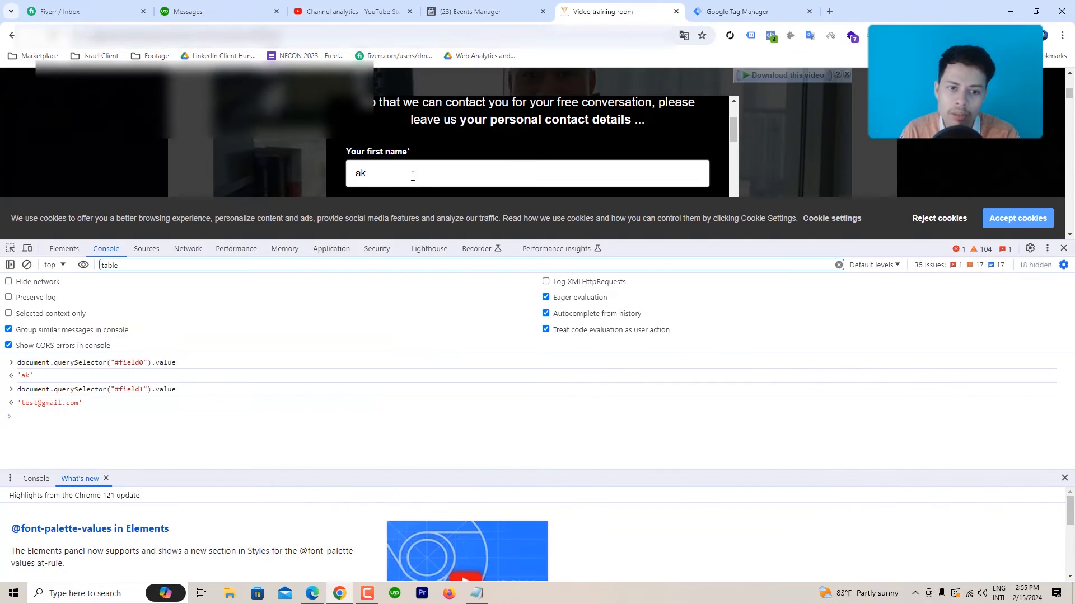
{"action": "right_click", "coordinate": [354, 180]}
{"action": "left_click", "coordinate": [411, 421]}
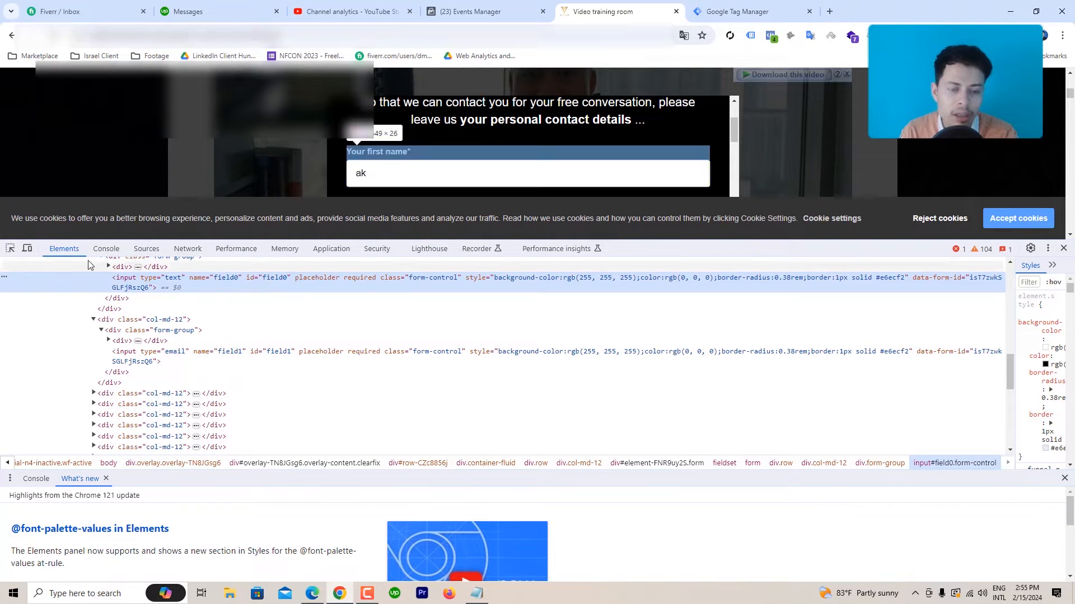
{"action": "right_click", "coordinate": [5, 282]}
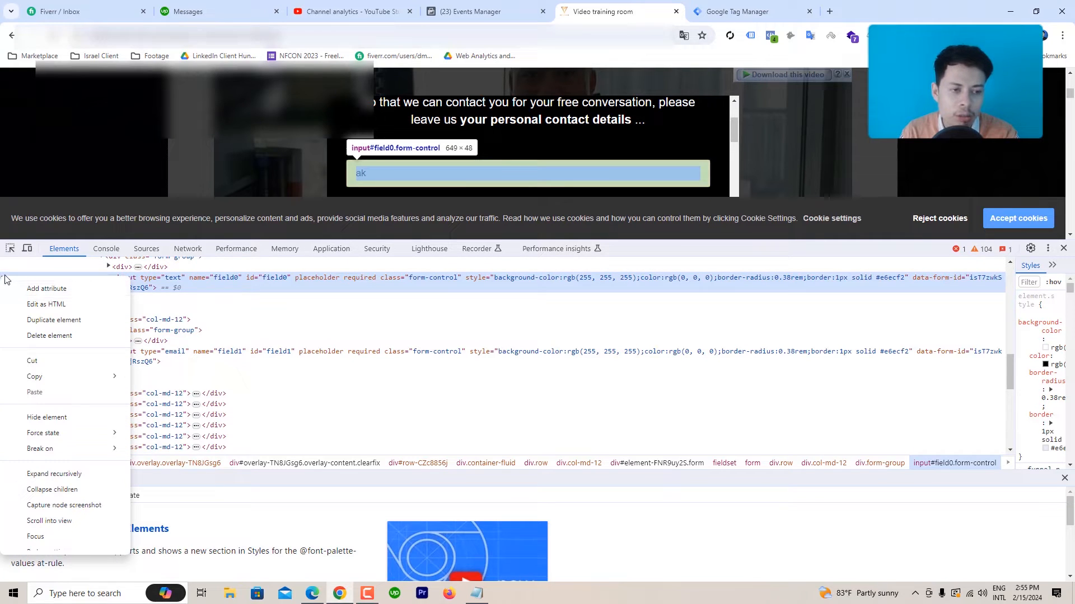
{"action": "mouse_move", "coordinate": [53, 386]}
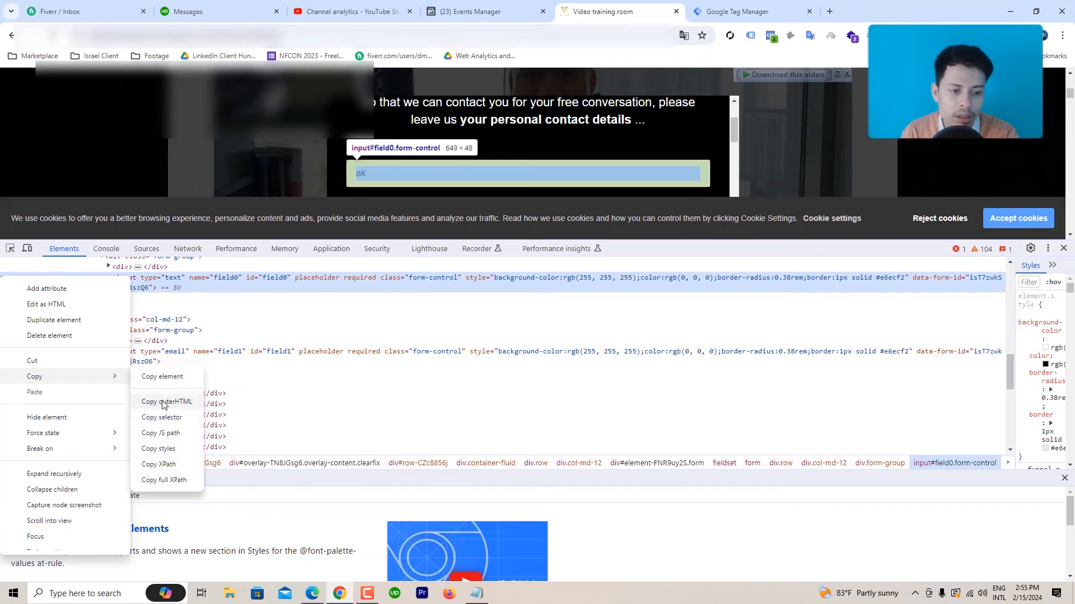
{"action": "left_click", "coordinate": [164, 434]}
{"action": "left_click", "coordinate": [106, 249]}
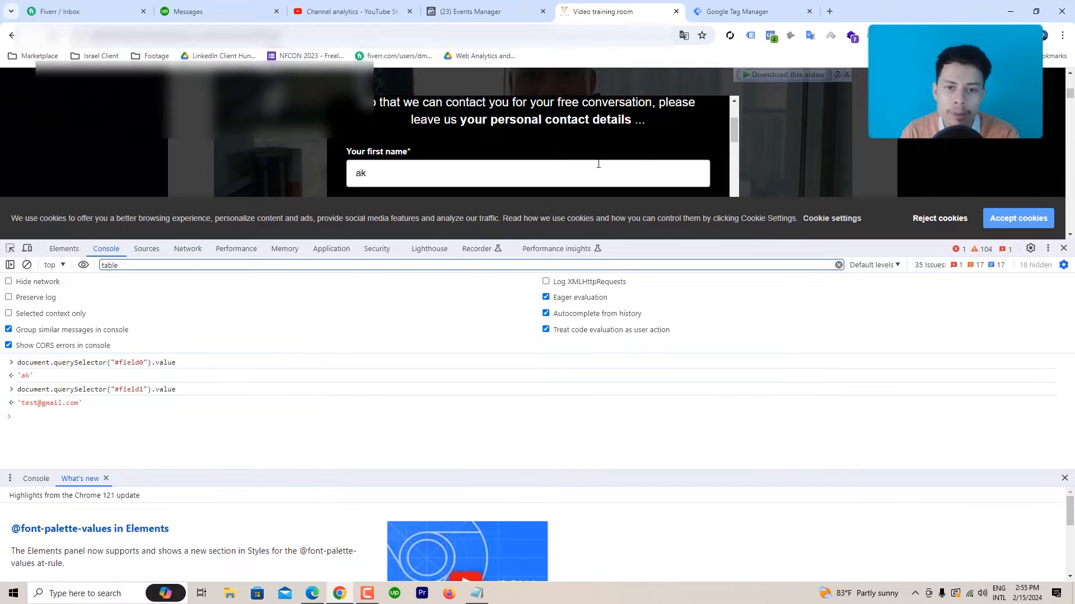
Step: Select the email field's querySelector code on line 5 of the tag script
{"action": "left_click", "coordinate": [728, 9]}
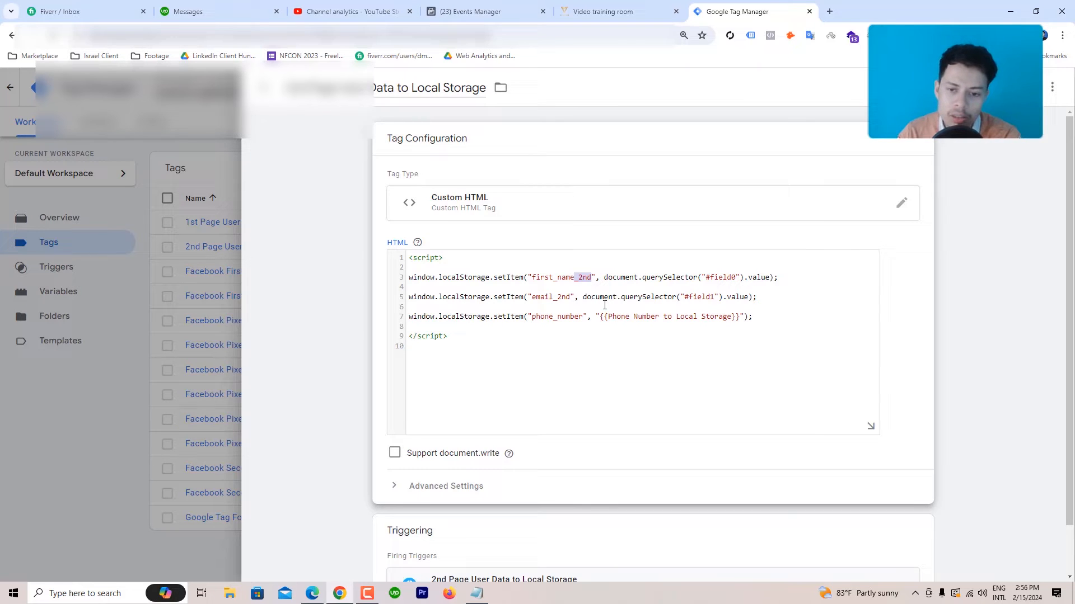
{"action": "left_click_drag", "start_coordinate": [582, 296], "coordinate": [587, 298]}
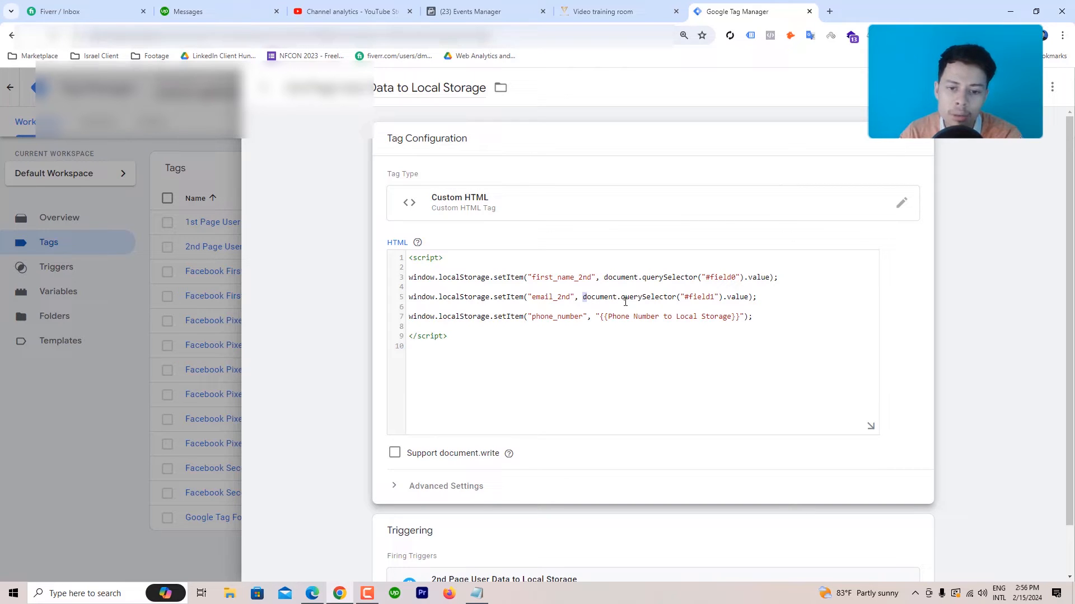
{"action": "left_click", "coordinate": [585, 297]}
{"action": "left_click_drag", "start_coordinate": [583, 296], "coordinate": [761, 296]}
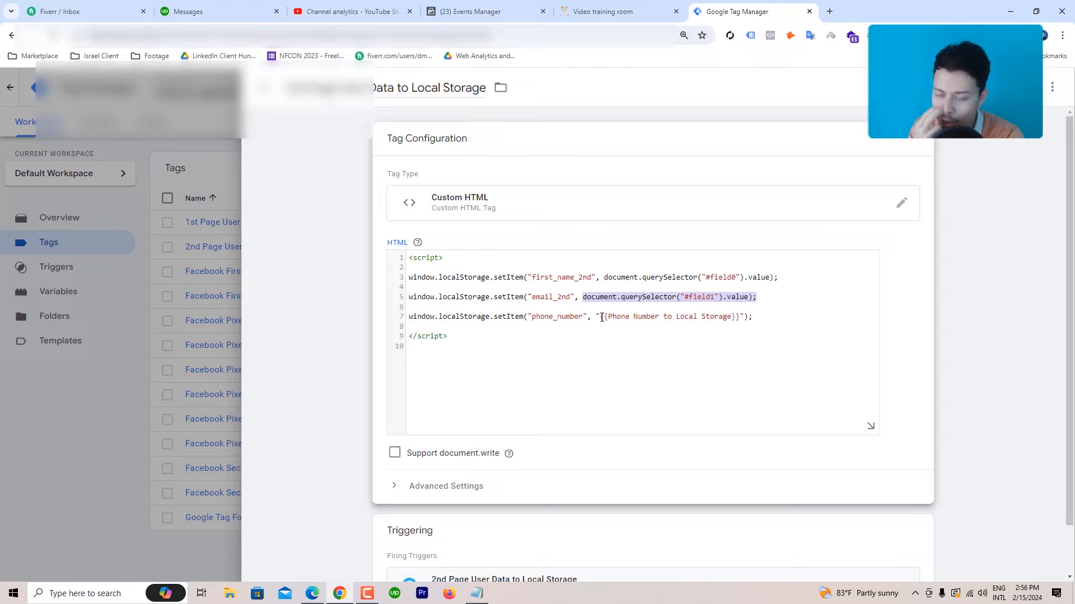
Step: Back on the form, shorten the DevTools pane and scroll to the phone number field
{"action": "left_click", "coordinate": [618, 11]}
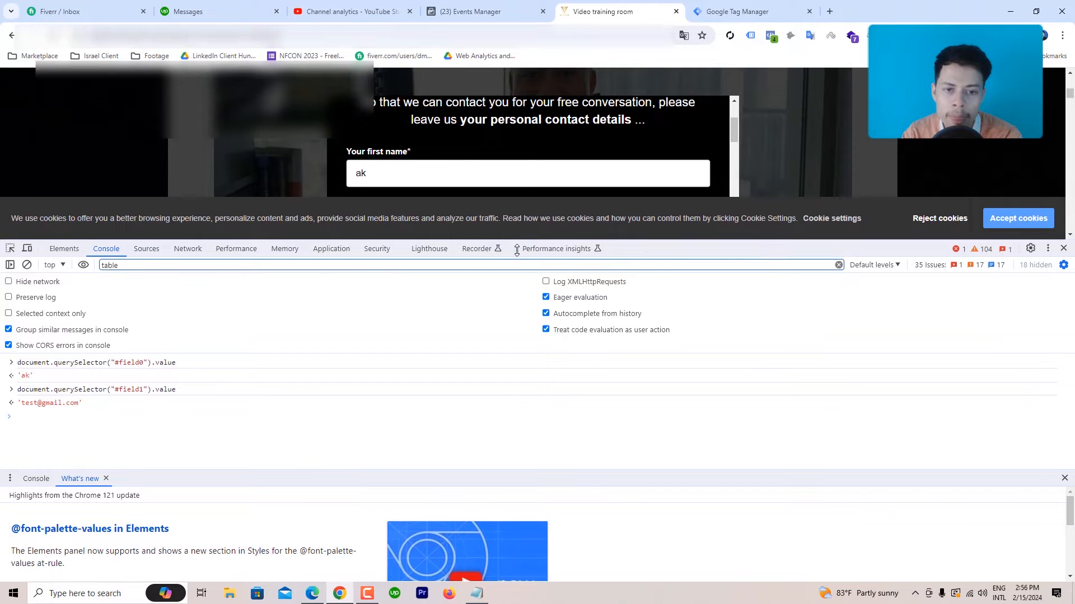
{"action": "left_click_drag", "start_coordinate": [515, 241], "coordinate": [513, 331]}
{"action": "scroll", "coordinate": [363, 168], "scroll_direction": "down", "scroll_amount": 2}
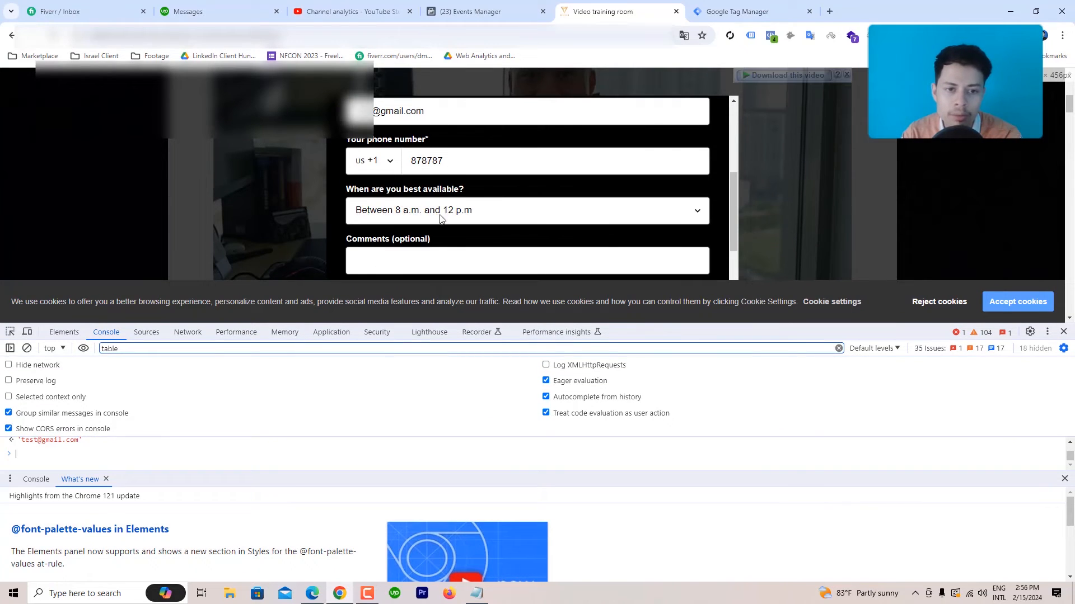
Step: Check the country-code options, highlight {{Phone Number to Local Storage}} in the tag, then close it for Variables
{"action": "left_click", "coordinate": [365, 165]}
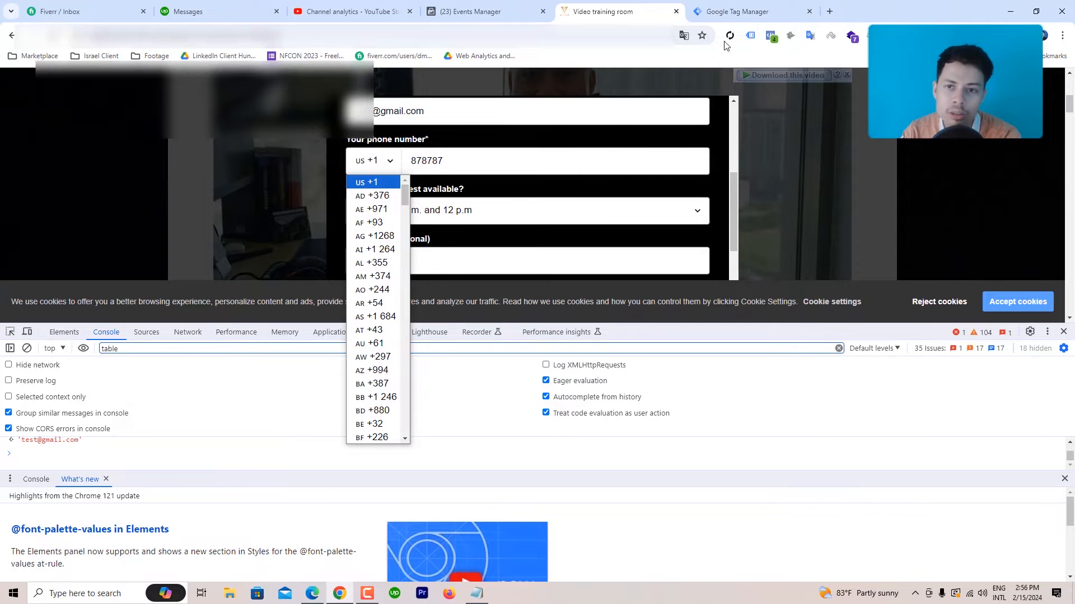
{"action": "key", "text": "ctrl+Tab"}
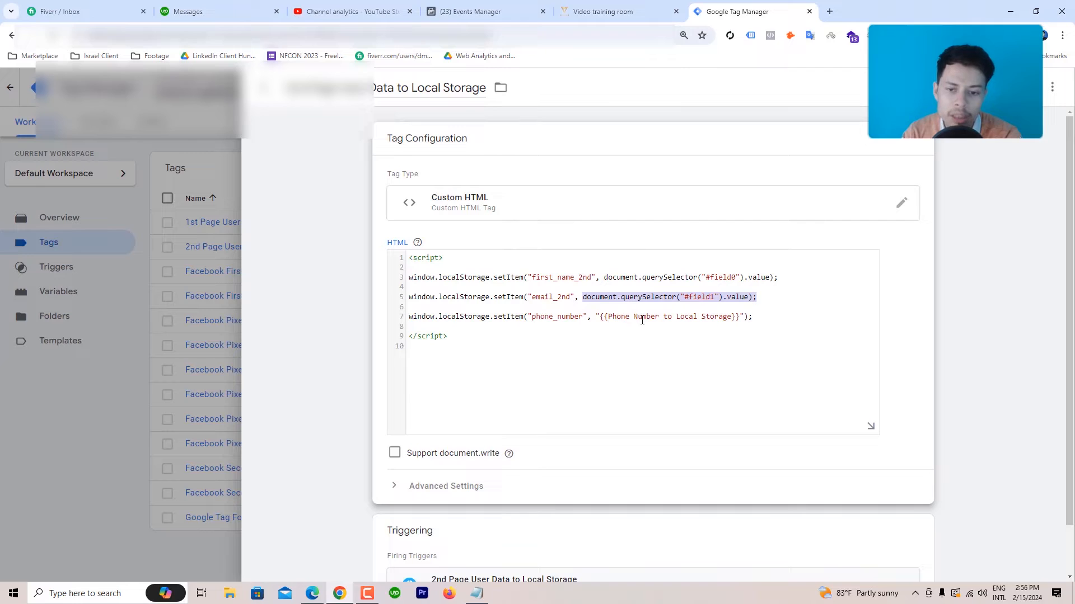
{"action": "left_click_drag", "start_coordinate": [601, 317], "coordinate": [623, 318]}
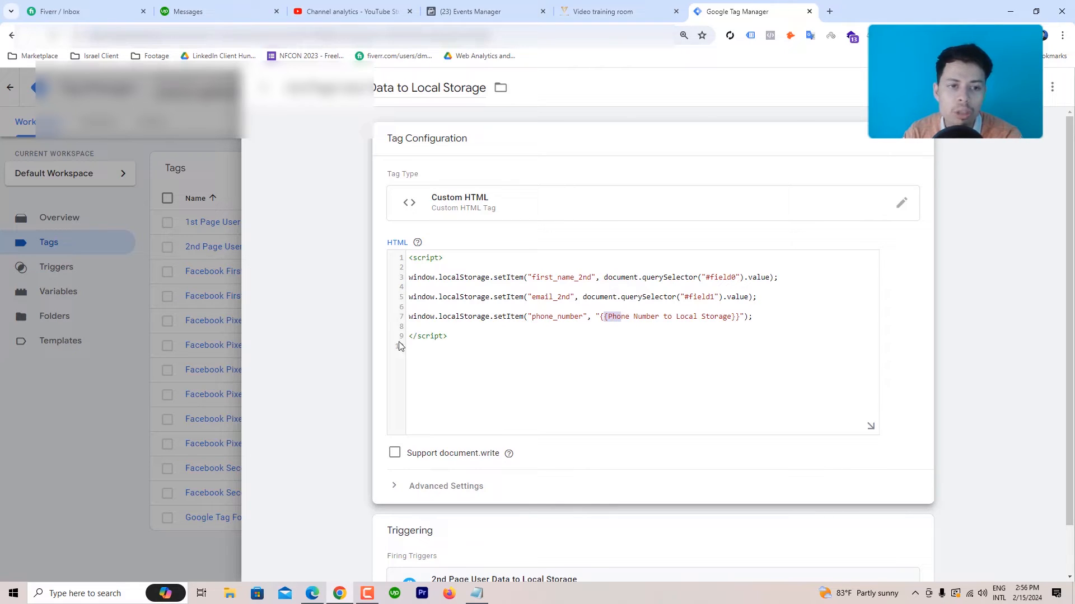
{"action": "left_click", "coordinate": [264, 88]}
{"action": "left_click", "coordinate": [67, 300]}
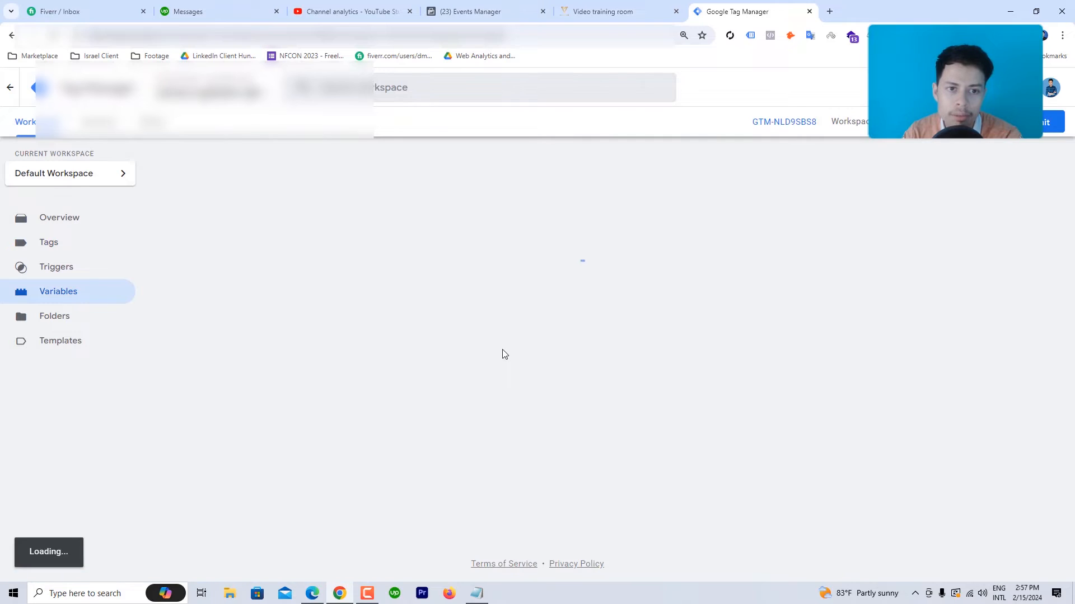
Step: Edit the Phone Number to Local Storage variable and select the country-code querySelector on line 3
{"action": "scroll", "coordinate": [557, 344], "scroll_direction": "down", "scroll_amount": 5}
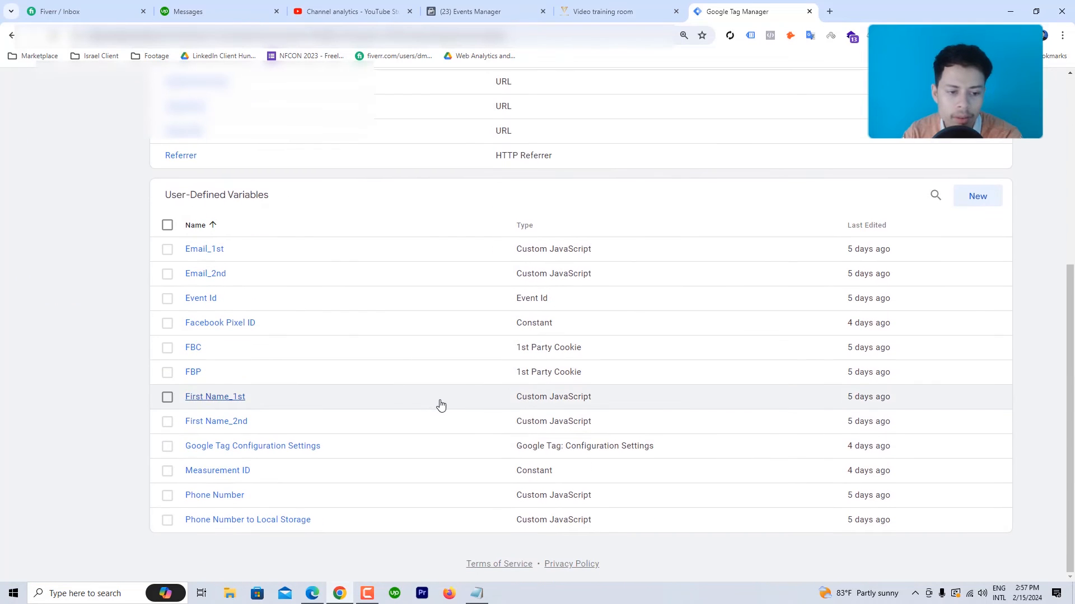
{"action": "left_click", "coordinate": [227, 520]}
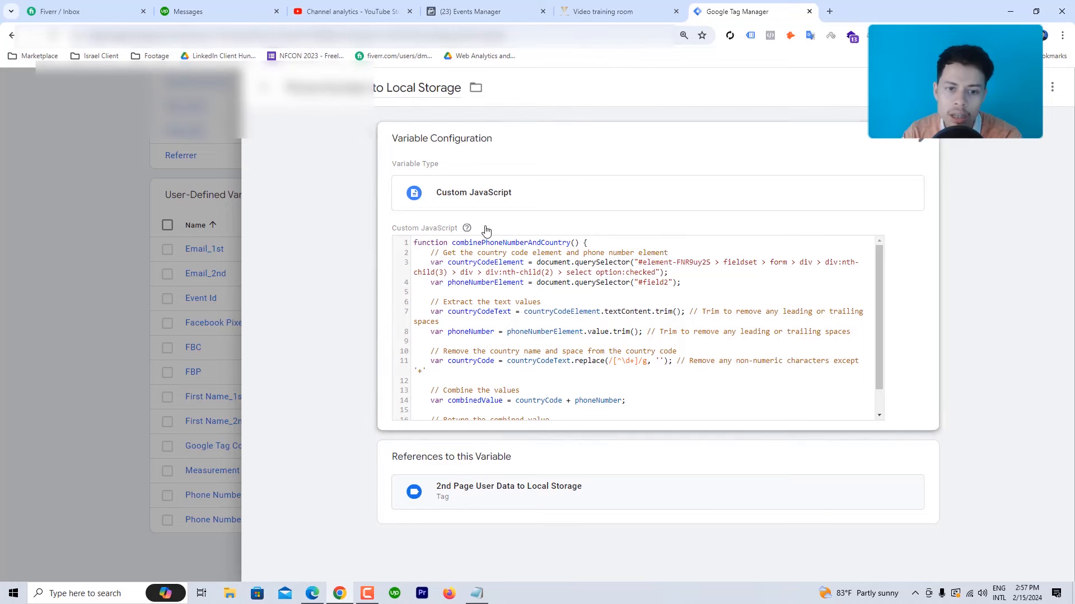
{"action": "left_click", "coordinate": [526, 315]}
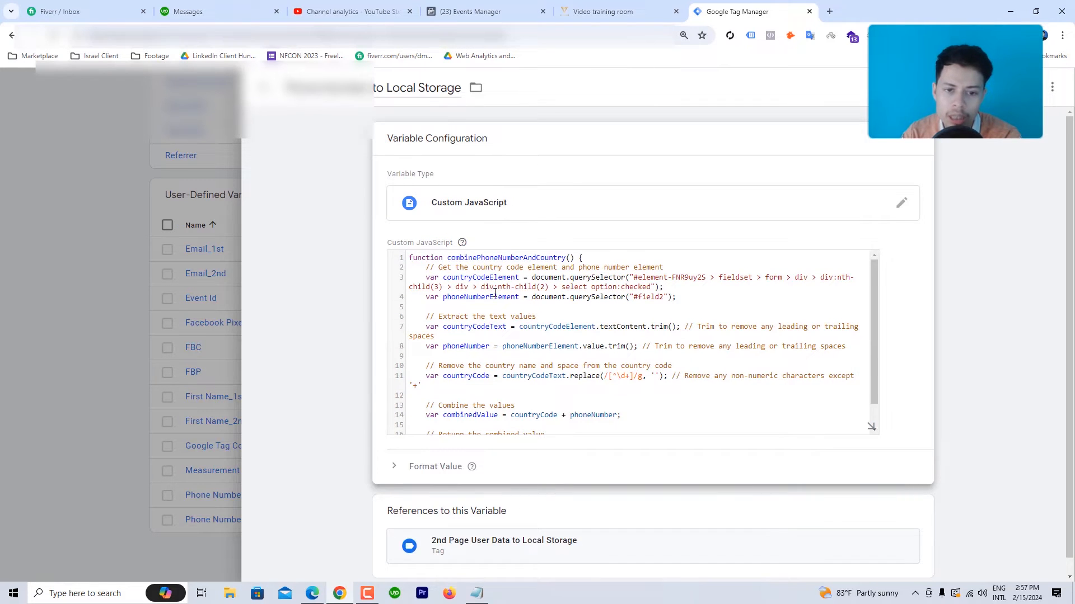
{"action": "scroll", "coordinate": [495, 292], "scroll_direction": "down", "scroll_amount": 1}
{"action": "scroll", "coordinate": [495, 293], "scroll_direction": "up", "scroll_amount": 1}
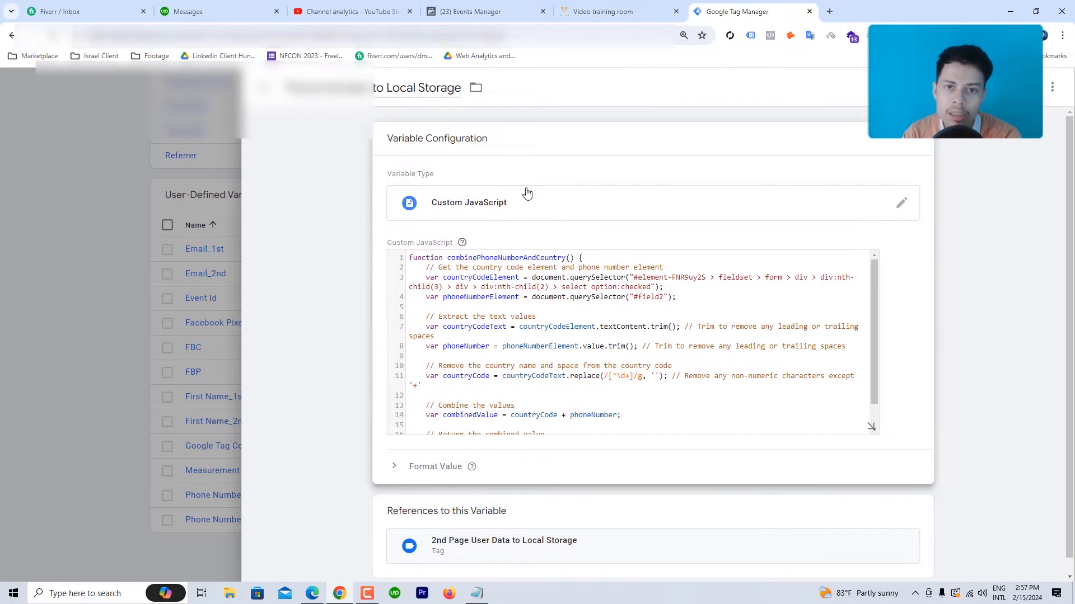
{"action": "left_click", "coordinate": [603, 11]}
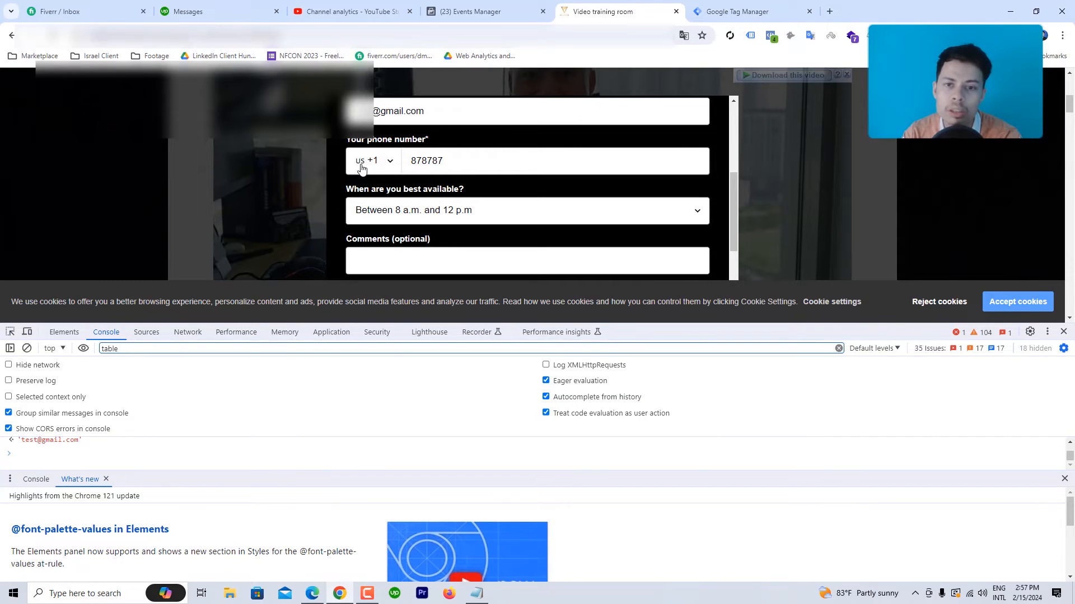
{"action": "left_click", "coordinate": [742, 13]}
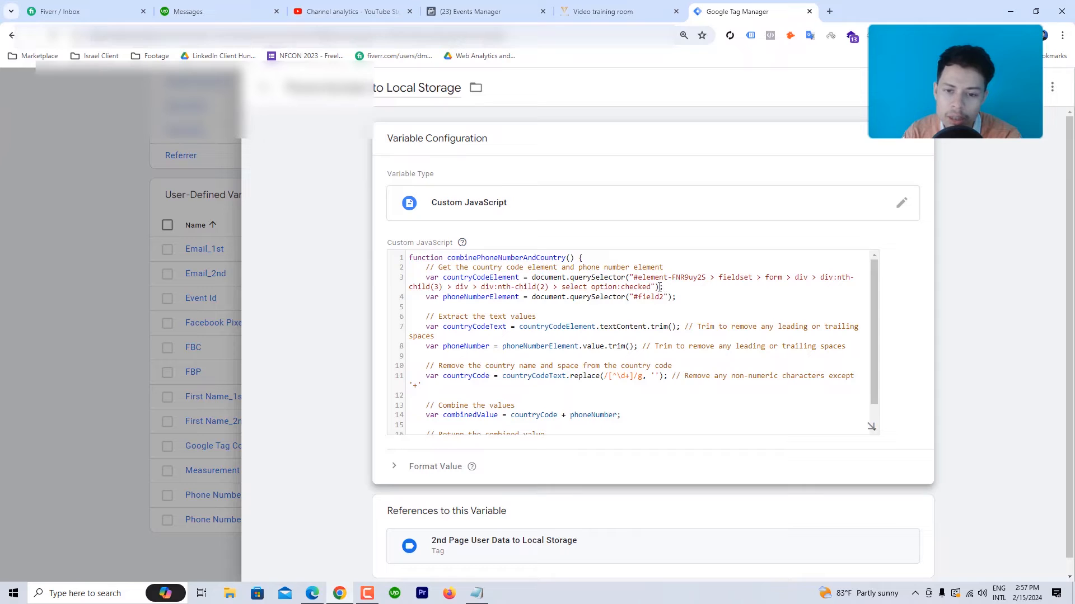
{"action": "left_click_drag", "start_coordinate": [663, 287], "coordinate": [531, 277]}
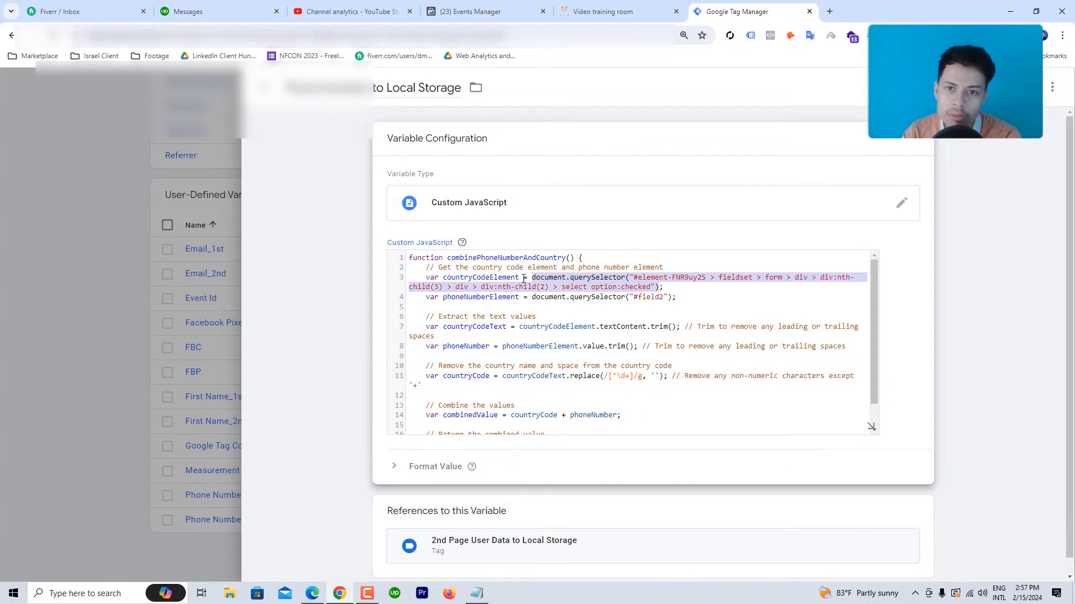
Step: Inspect the phone field's country-code select element and copy its JS path
{"action": "left_click", "coordinate": [603, 11]}
{"action": "right_click", "coordinate": [359, 171]}
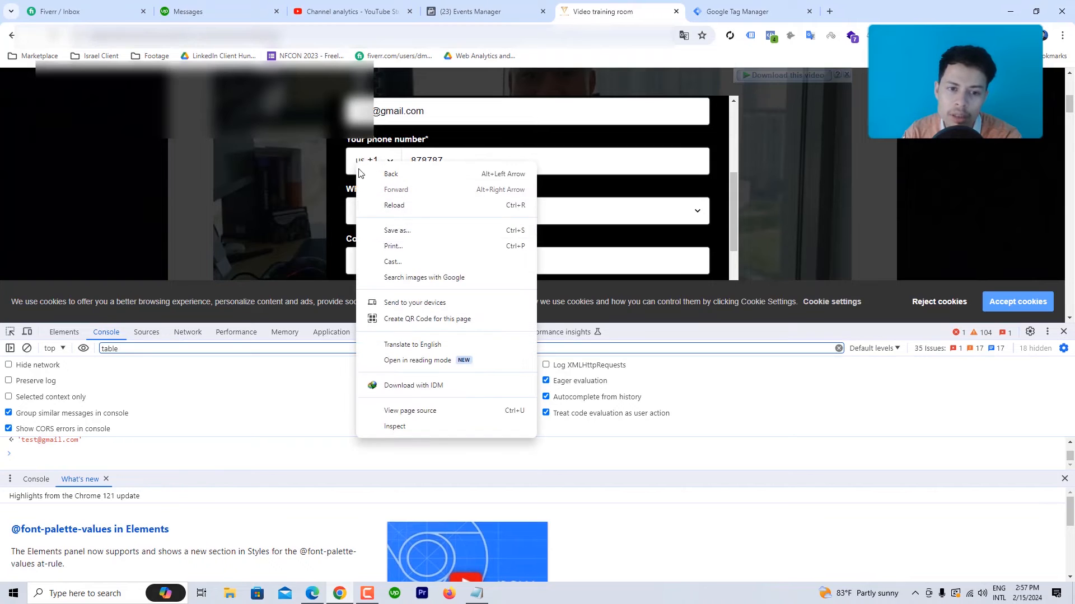
{"action": "left_click", "coordinate": [391, 426]}
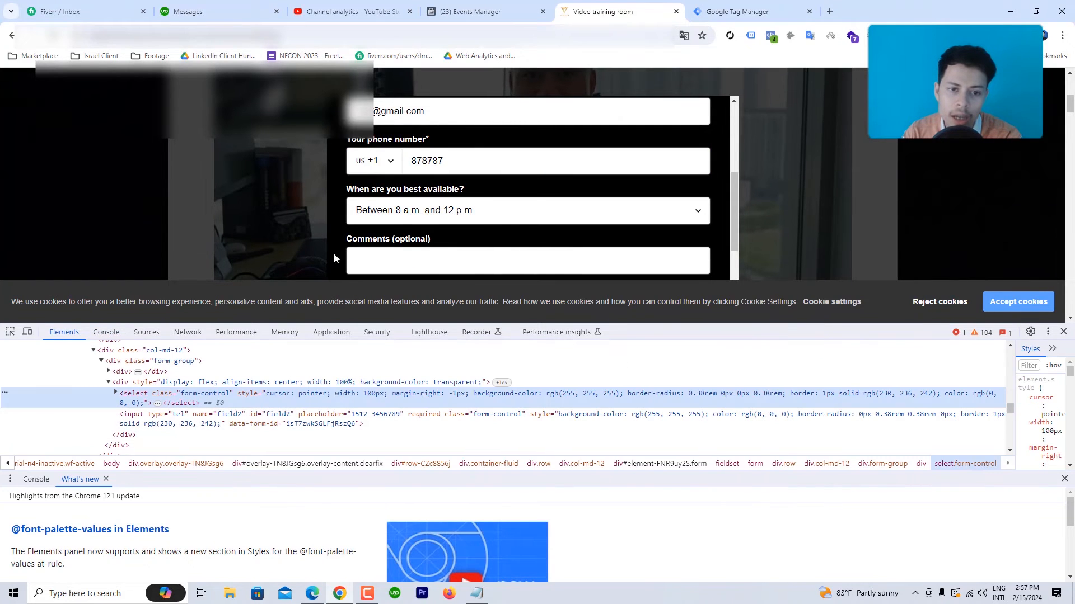
{"action": "left_click", "coordinate": [5, 393]}
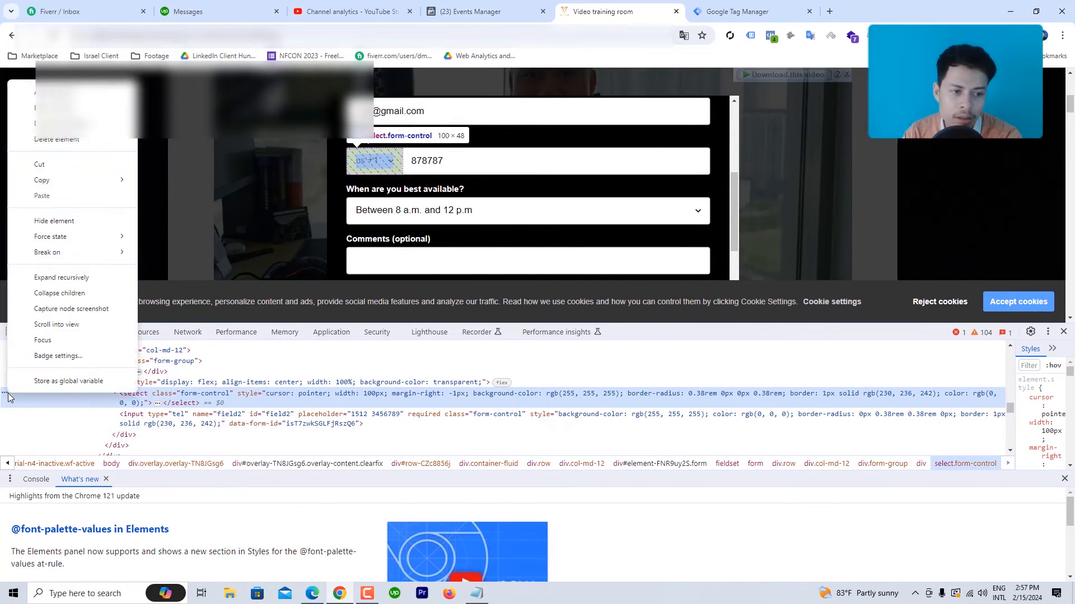
{"action": "mouse_move", "coordinate": [55, 181]}
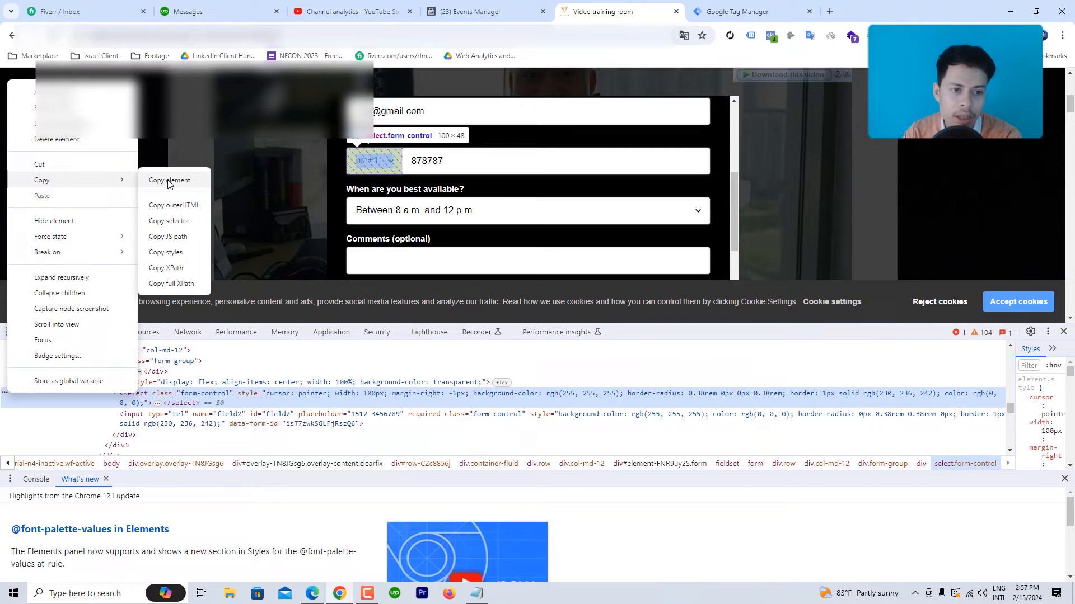
{"action": "left_click", "coordinate": [168, 237]}
Step: Paste the select element's JS path into the Console and compare it with the variable's code
{"action": "left_click", "coordinate": [106, 332]}
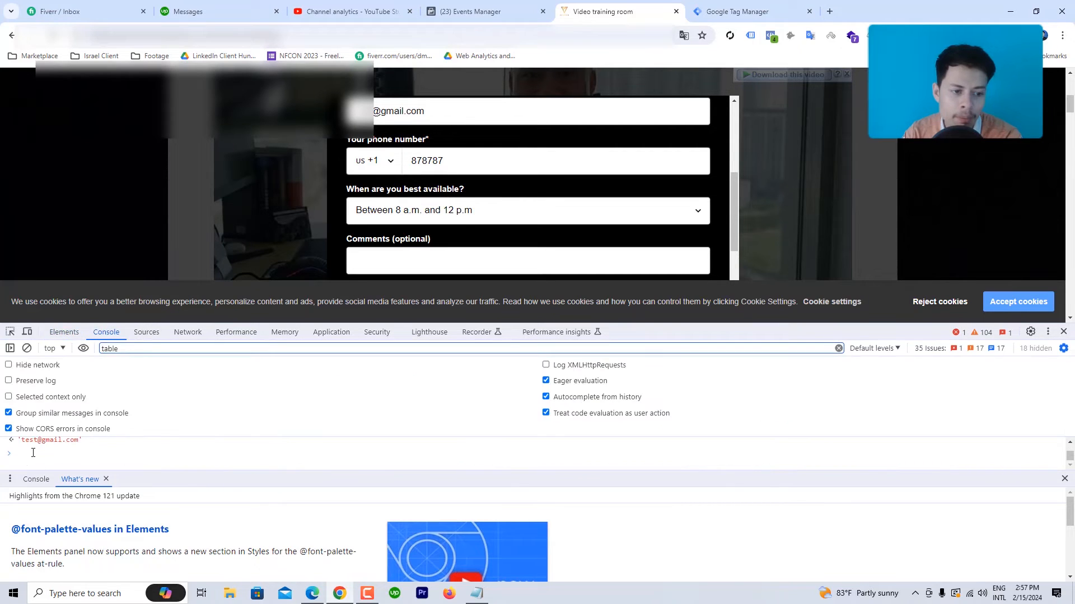
{"action": "right_click", "coordinate": [32, 454]}
{"action": "left_click", "coordinate": [55, 364]}
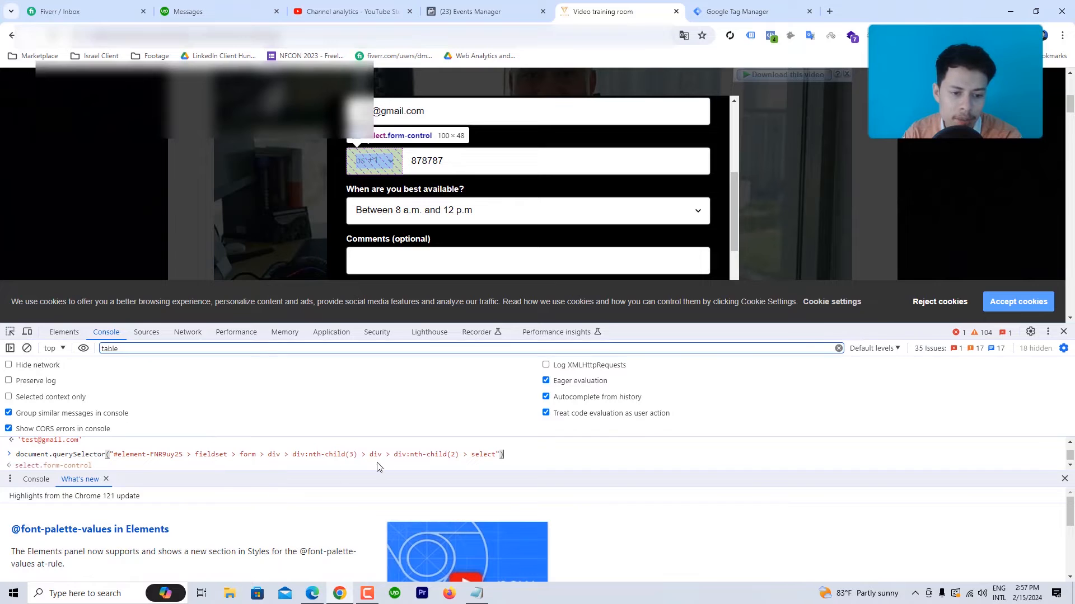
{"action": "left_click", "coordinate": [720, 5]}
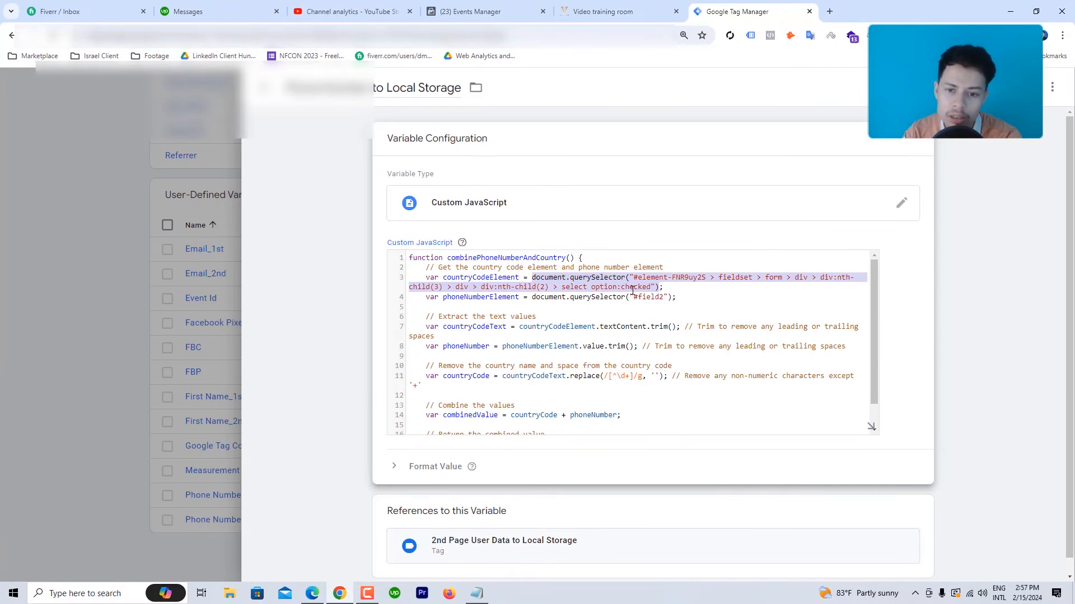
{"action": "left_click", "coordinate": [610, 11]}
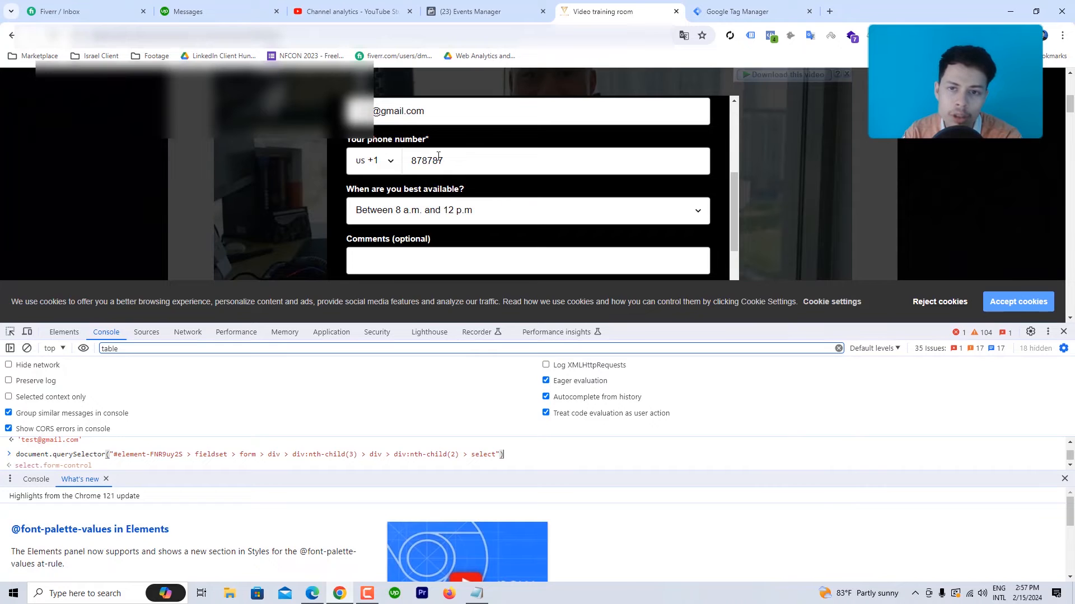
{"action": "left_click", "coordinate": [728, 11]}
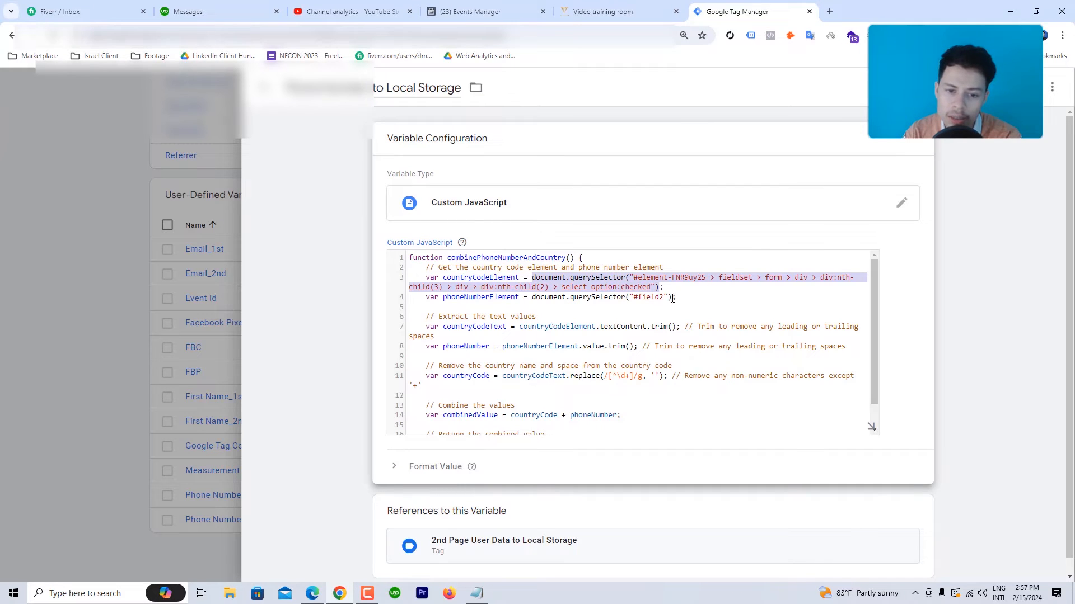
Step: Scroll to the end of the phone-number Custom JavaScript and close the variable editor
{"action": "scroll", "coordinate": [435, 319], "scroll_direction": "down", "scroll_amount": 2}
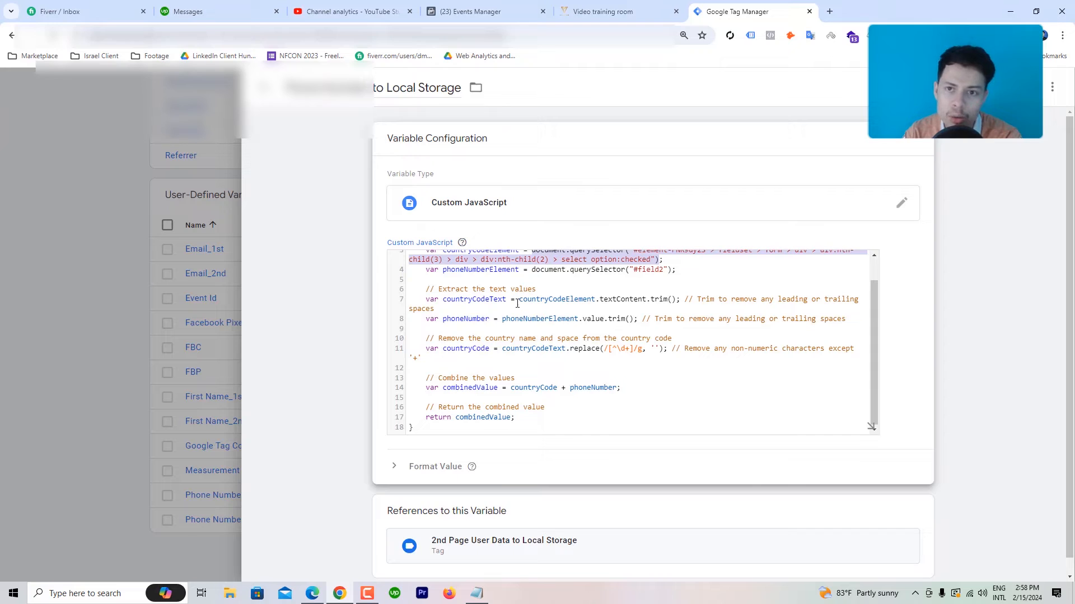
{"action": "scroll", "coordinate": [510, 367], "scroll_direction": "down", "scroll_amount": 1}
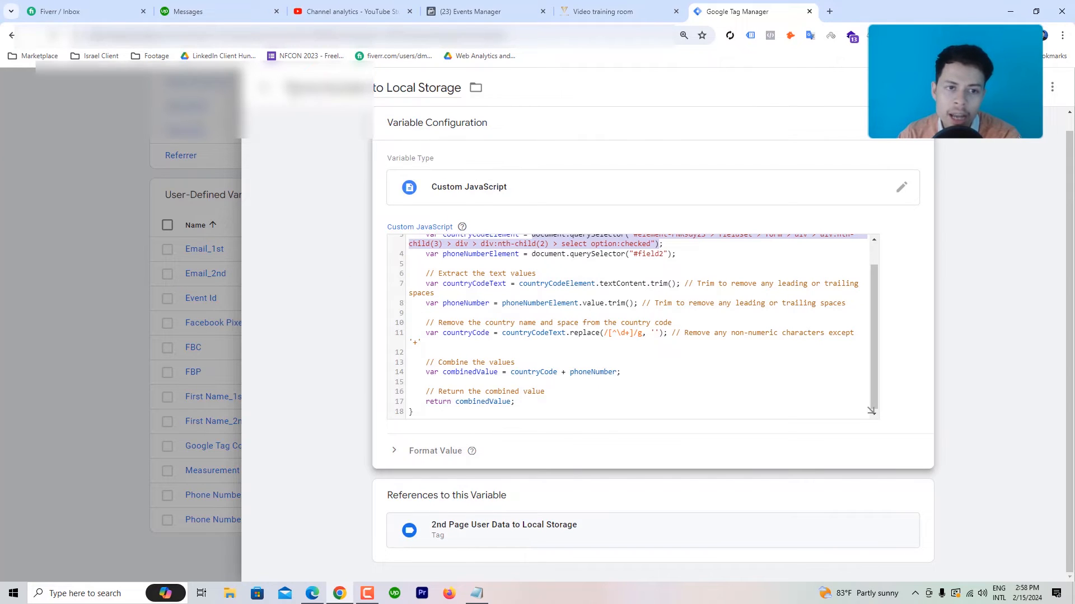
{"action": "left_click", "coordinate": [261, 88]}
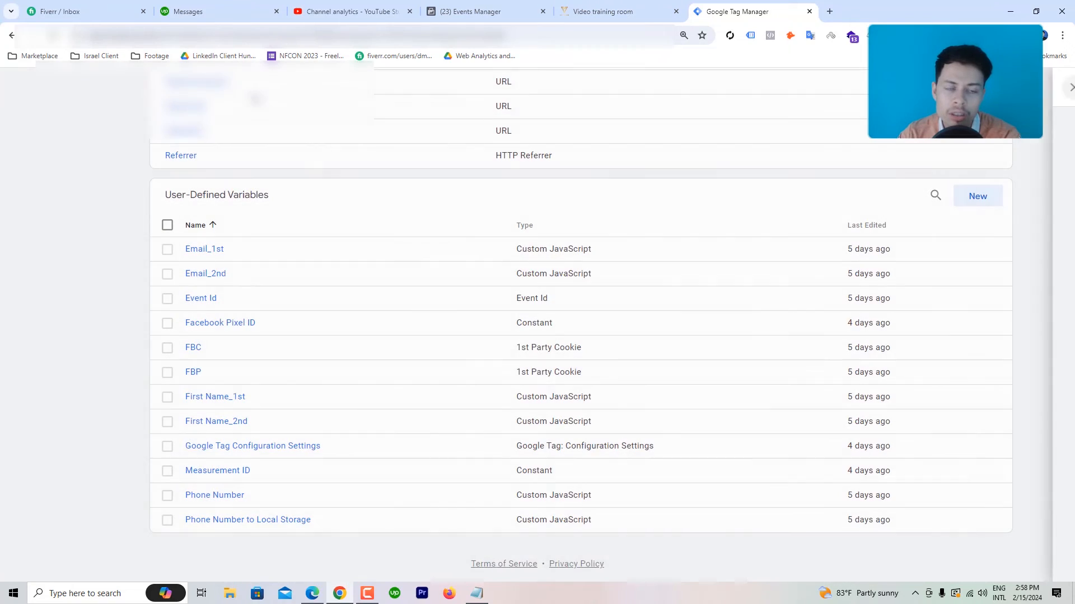
Step: Open the '2nd Page User Data to Local Storage' tag from Tags, glancing at the form's submit button
{"action": "scroll", "coordinate": [99, 153], "scroll_direction": "up", "scroll_amount": 6}
{"action": "left_click", "coordinate": [49, 253]}
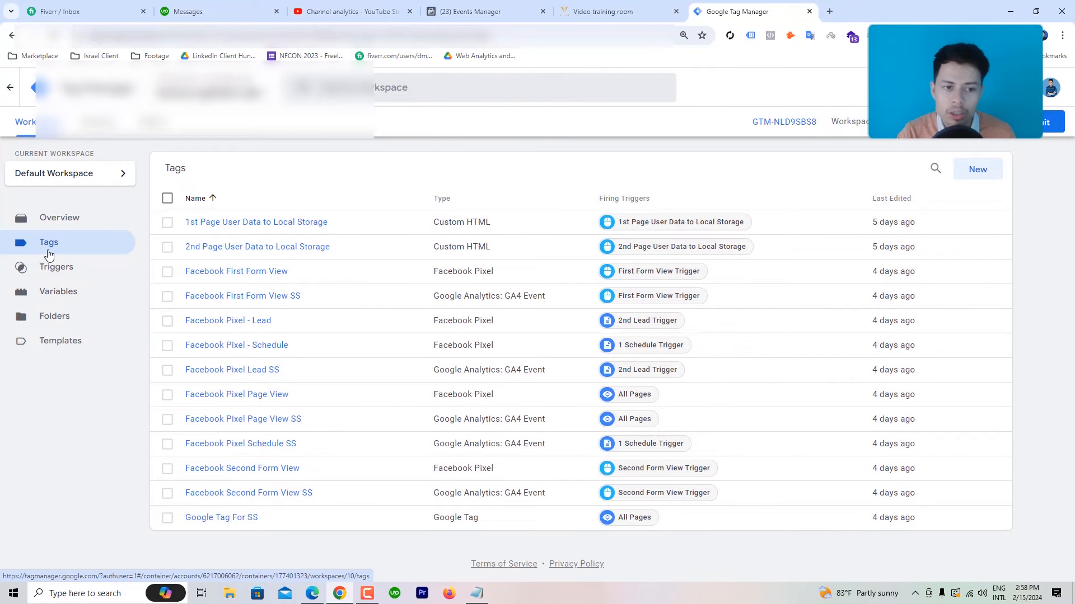
{"action": "left_click", "coordinate": [259, 247]}
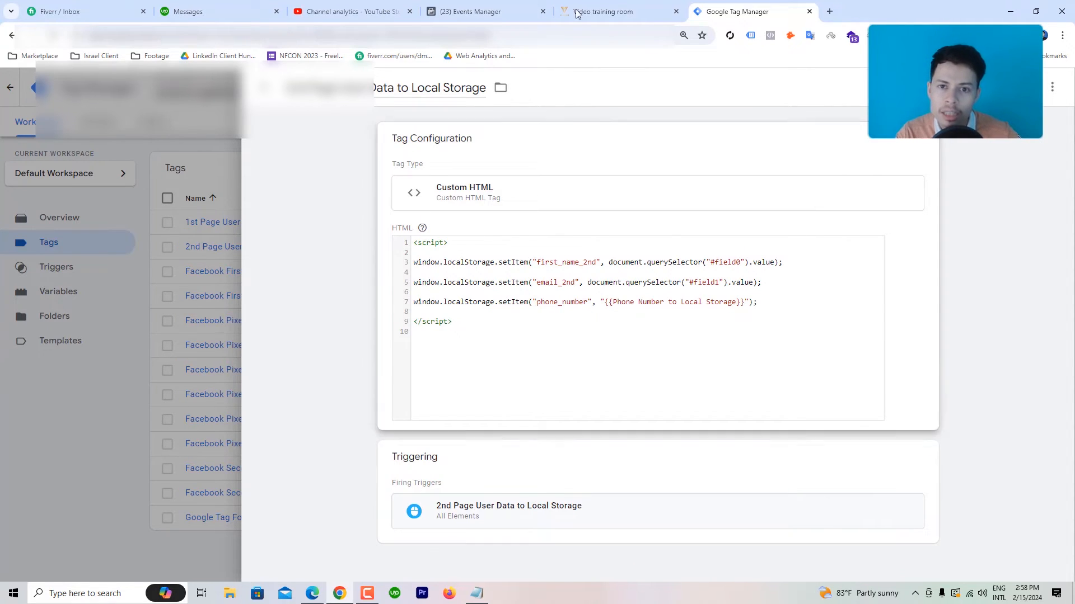
{"action": "left_click", "coordinate": [603, 11]}
{"action": "scroll", "coordinate": [545, 250], "scroll_direction": "down", "scroll_amount": 1}
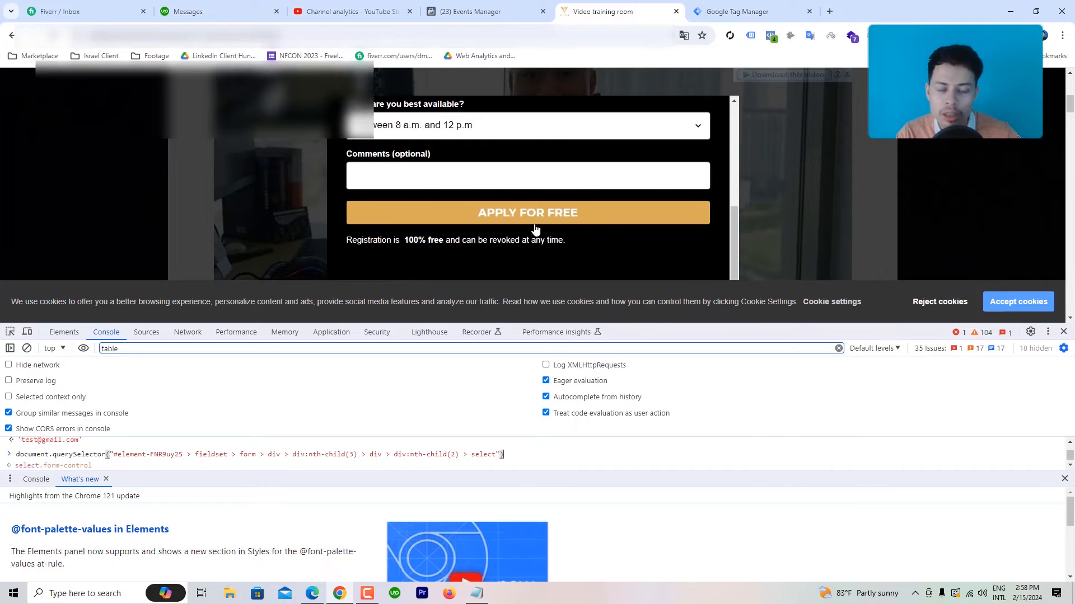
{"action": "left_click", "coordinate": [739, 11]}
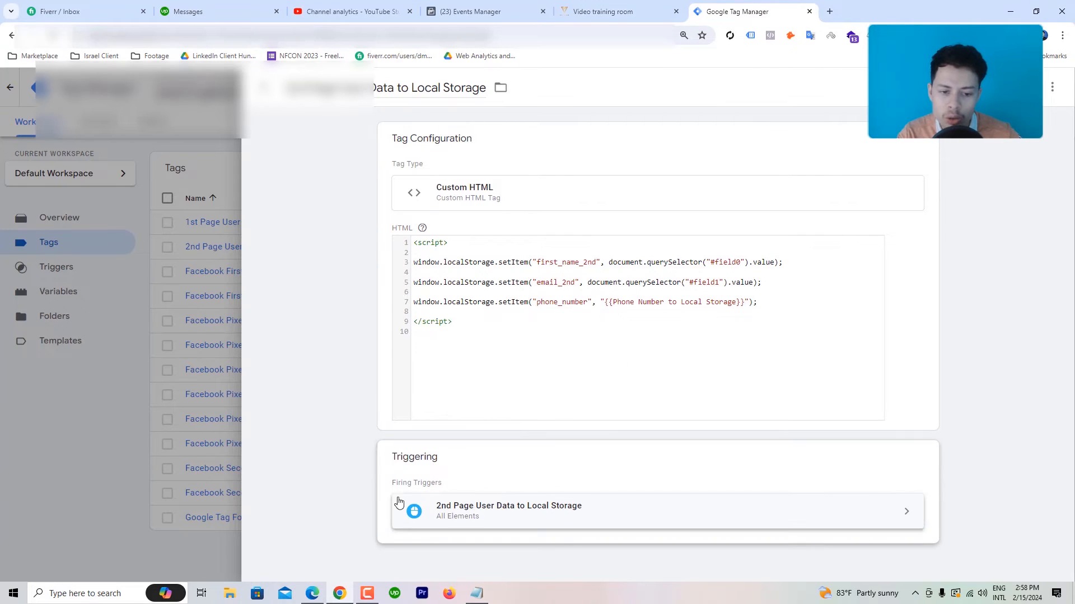
Step: Edit the tag's firing trigger, view the trigger types without changing them, and compare with the APPLY FOR FREE button
{"action": "left_click", "coordinate": [467, 512]}
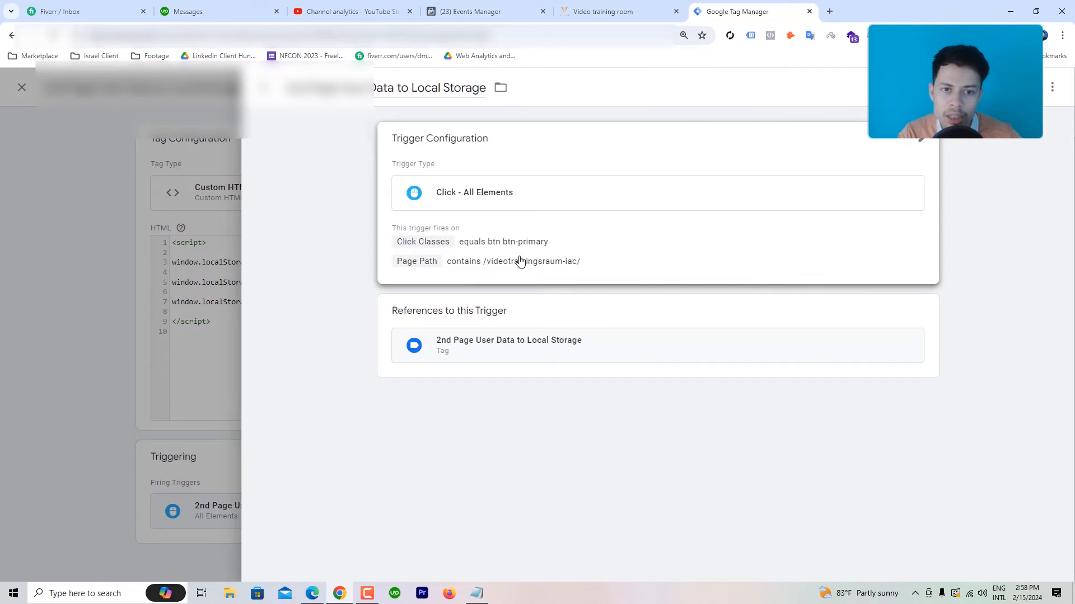
{"action": "left_click", "coordinate": [568, 151]}
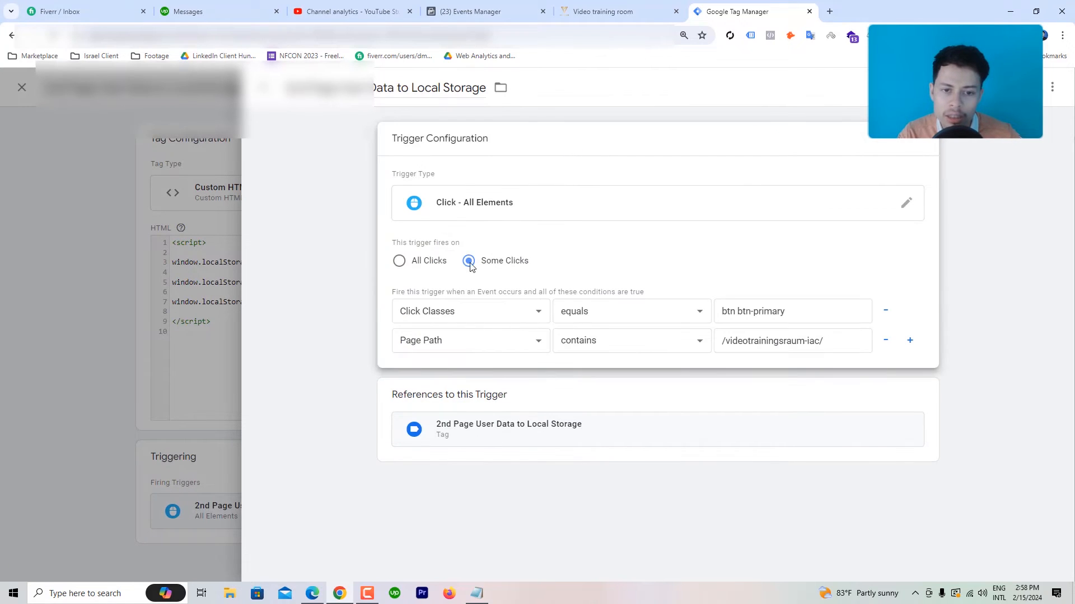
{"action": "left_click", "coordinate": [475, 207]}
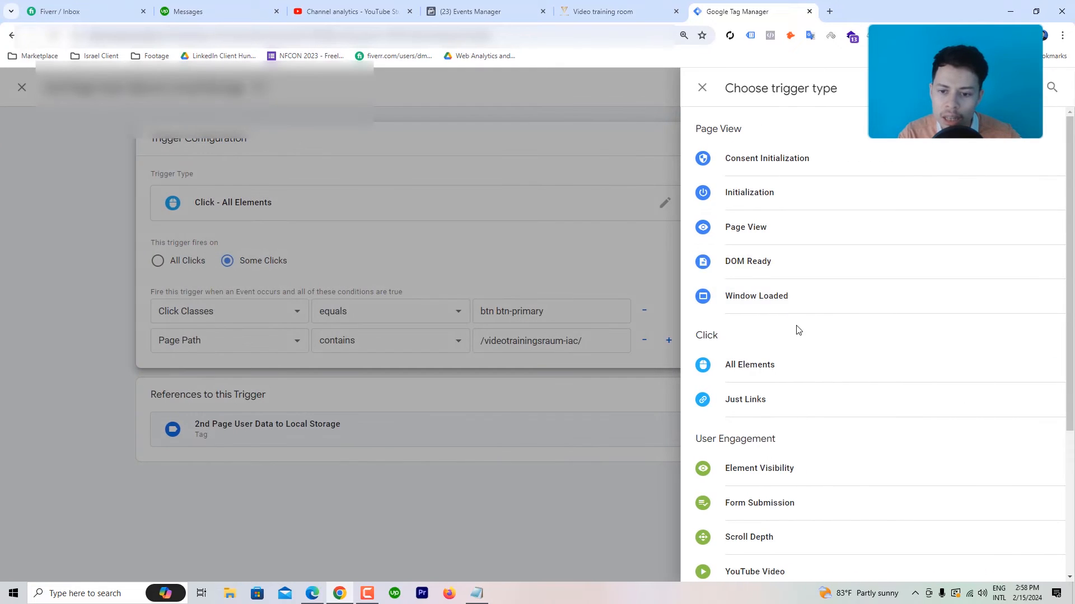
{"action": "left_click", "coordinate": [462, 146]}
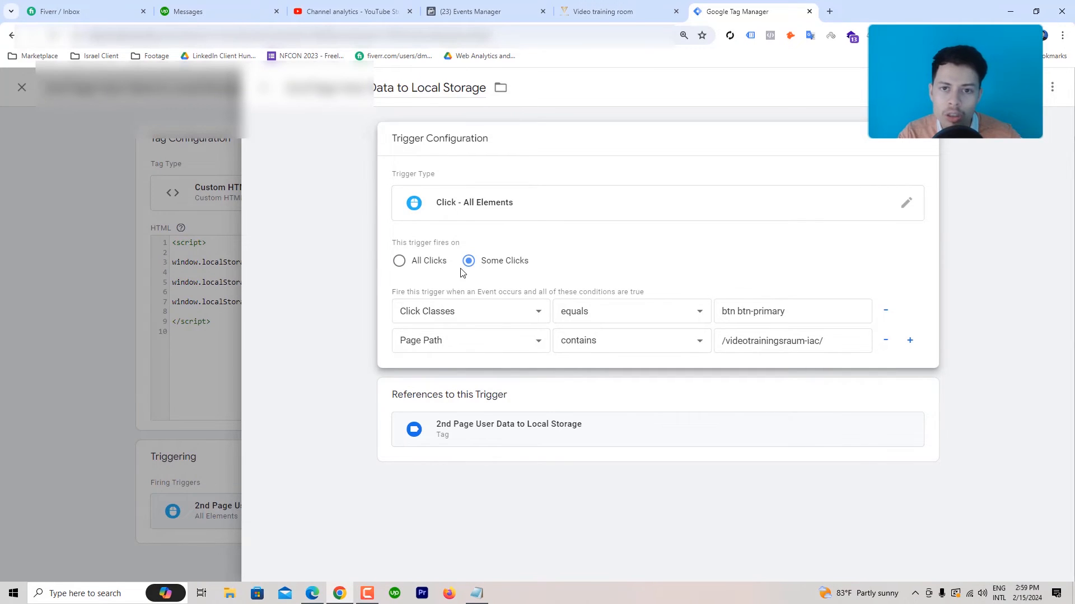
{"action": "left_click", "coordinate": [616, 10]}
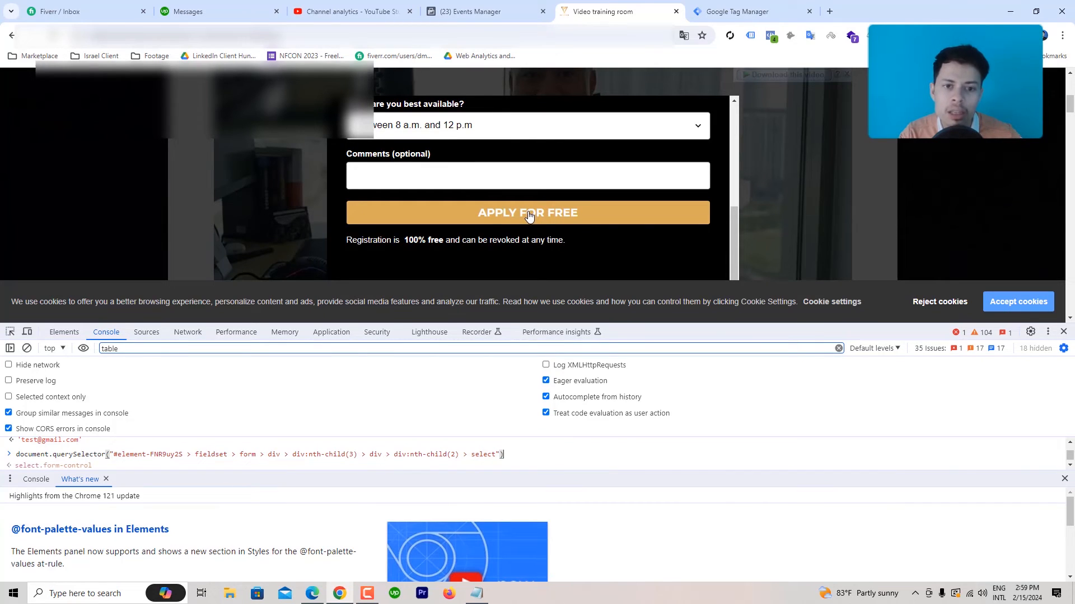
{"action": "left_click", "coordinate": [703, 11]}
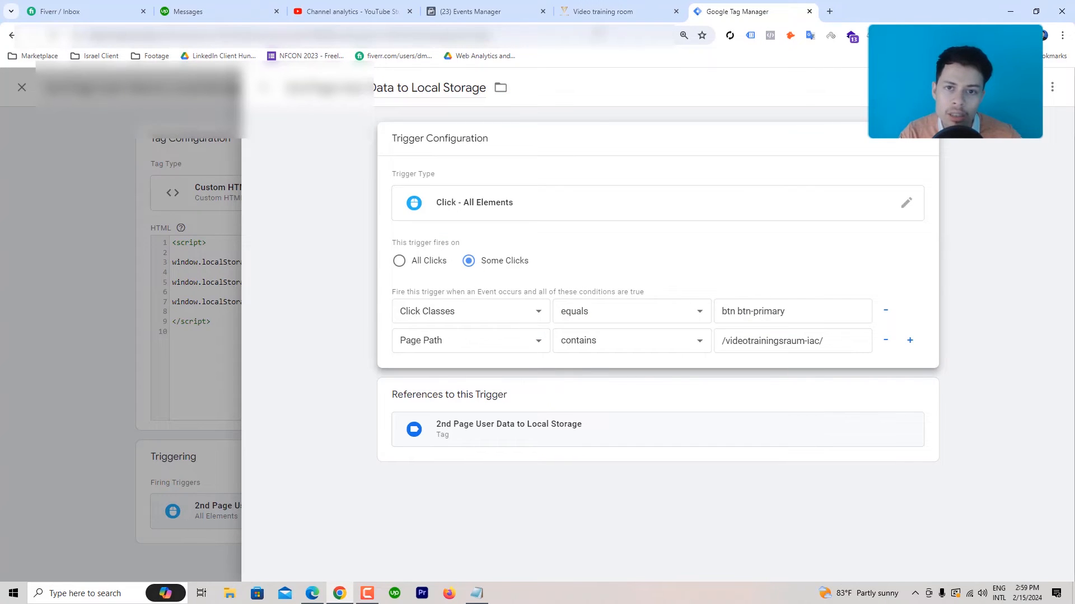
Step: Confirm the APPLY FOR FREE button's btn btn-primary class and the page URL path against the trigger
{"action": "left_click", "coordinate": [596, 8]}
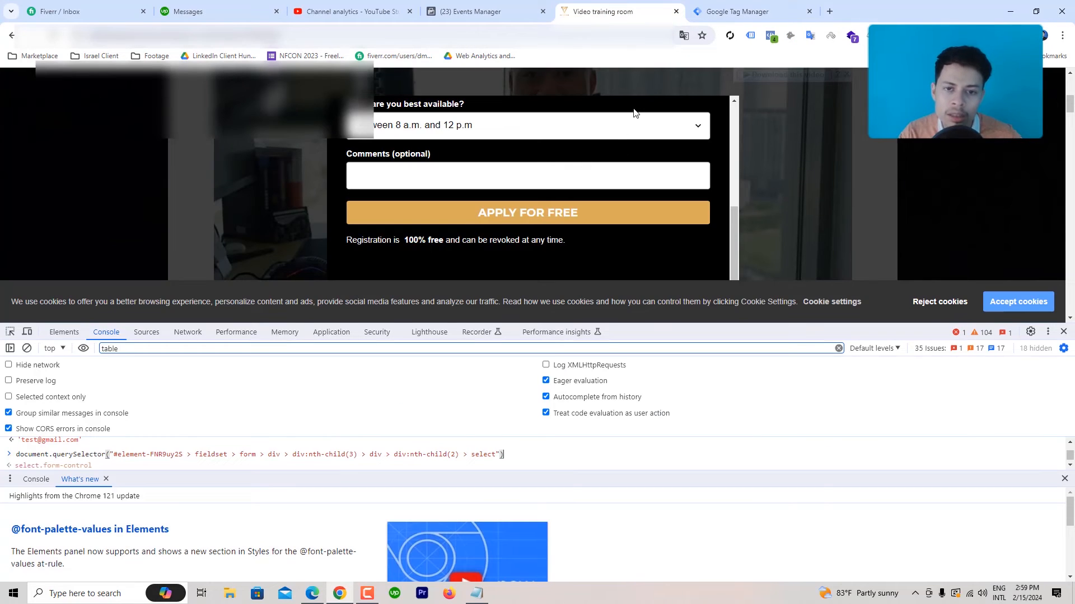
{"action": "right_click", "coordinate": [497, 214]}
{"action": "left_click", "coordinate": [573, 481]}
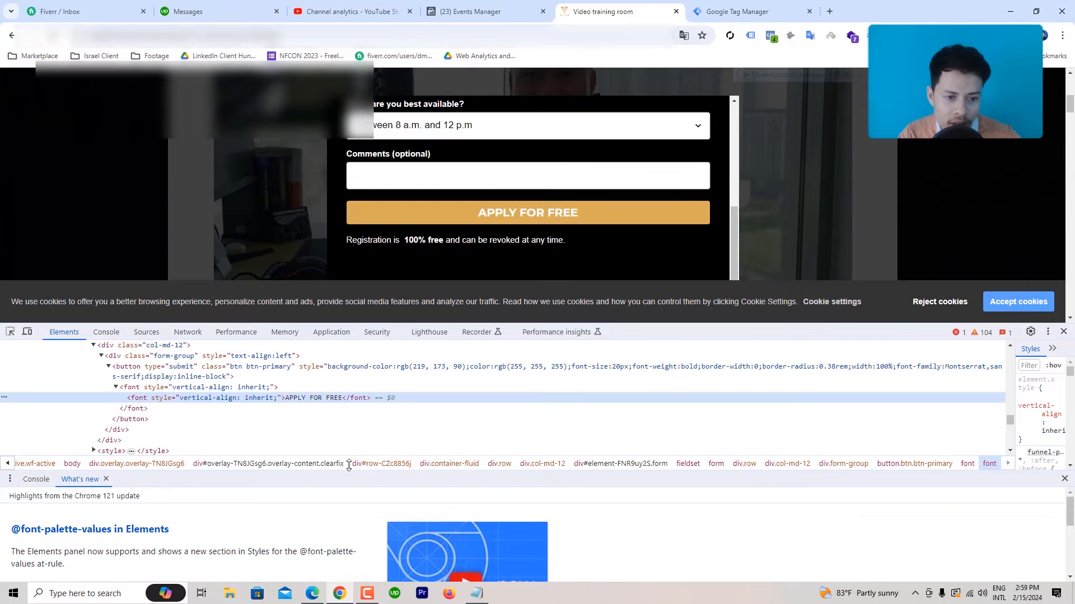
{"action": "left_click", "coordinate": [215, 374]}
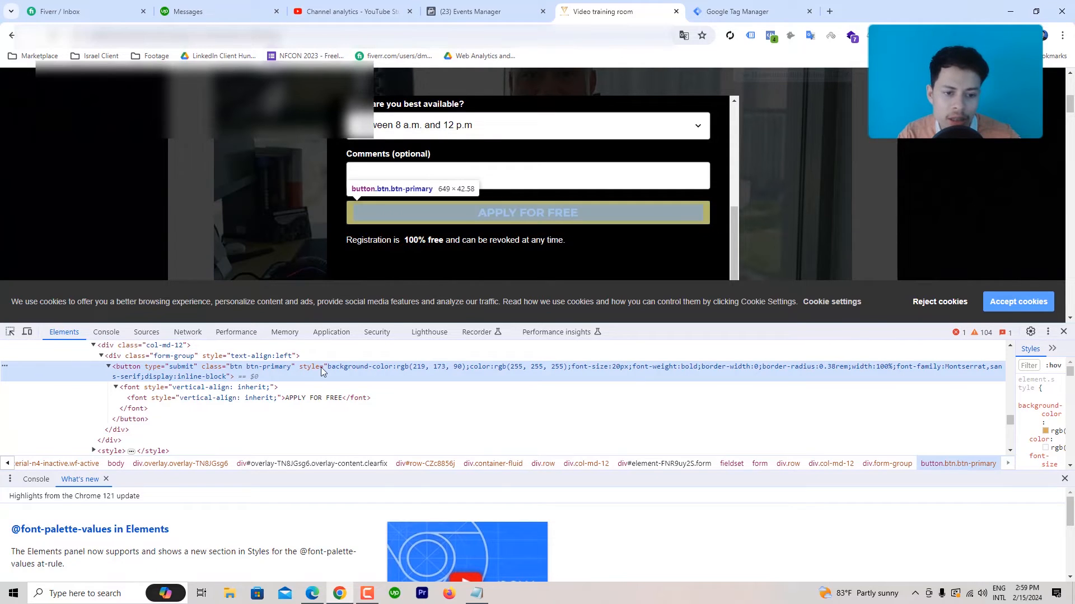
{"action": "left_click", "coordinate": [767, 8]}
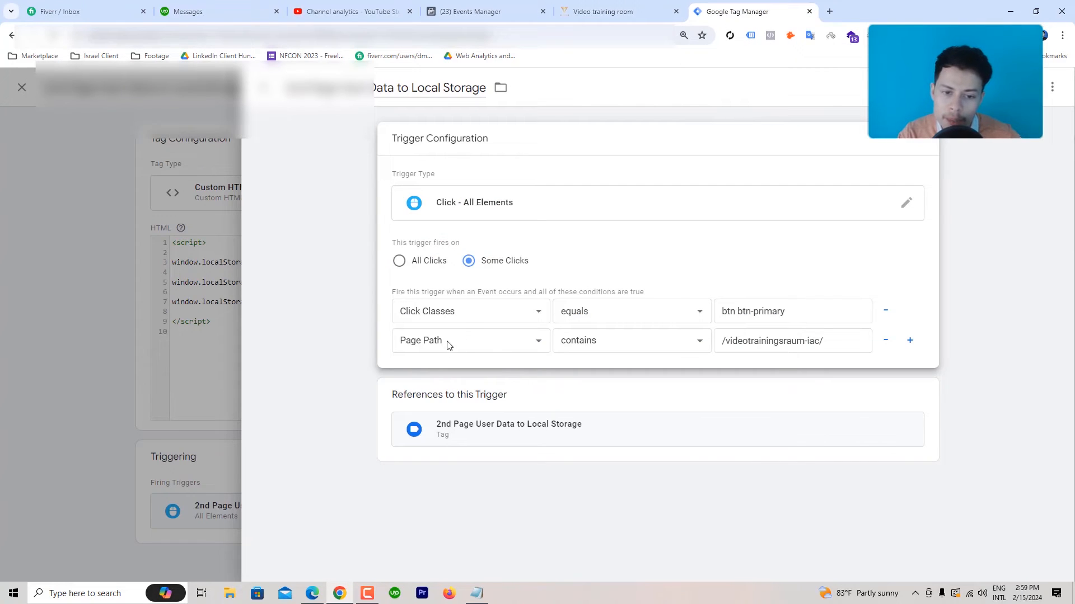
{"action": "left_click", "coordinate": [617, 8]}
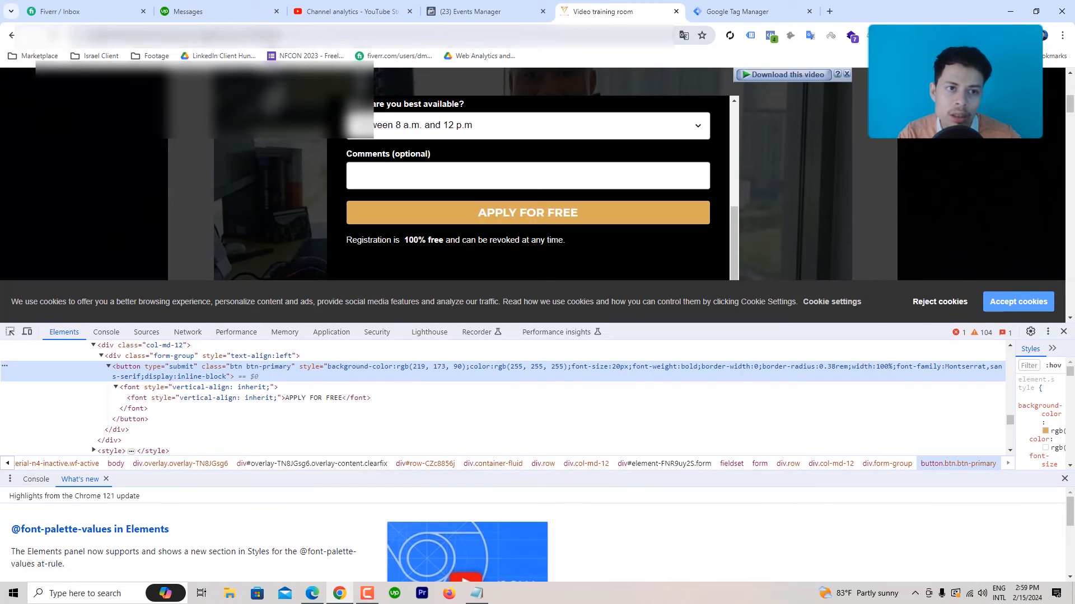
{"action": "left_click_drag", "start_coordinate": [212, 35], "coordinate": [125, 36]}
{"action": "left_click", "coordinate": [745, 11]}
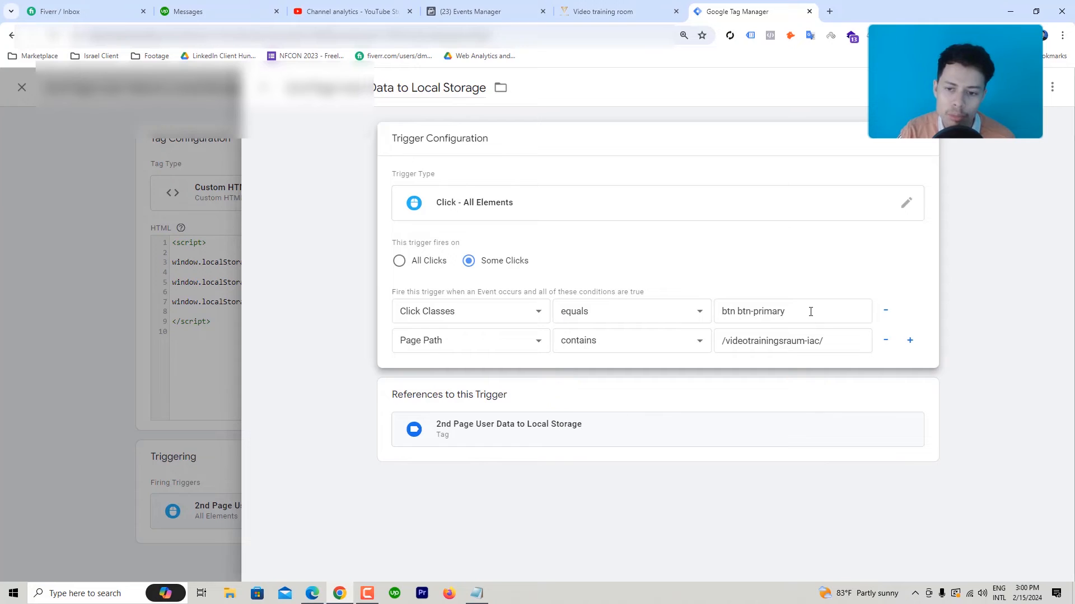
Step: Highlight the btn btn-primary Click Classes value and close the trigger unchanged
{"action": "left_click_drag", "start_coordinate": [810, 312], "coordinate": [721, 315]}
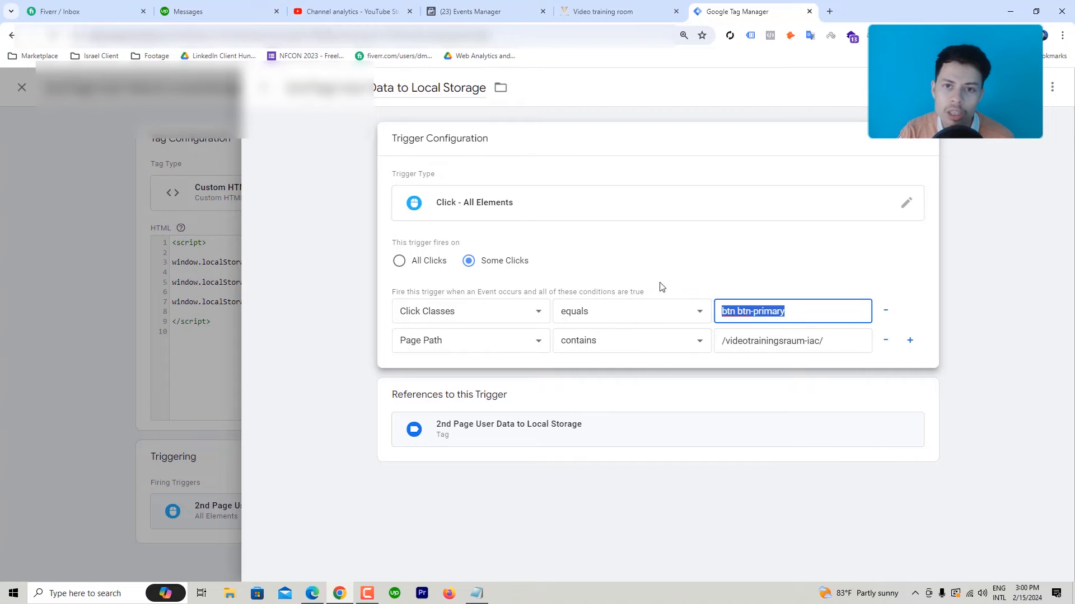
{"action": "key", "text": "ctrl+shift+Tab"}
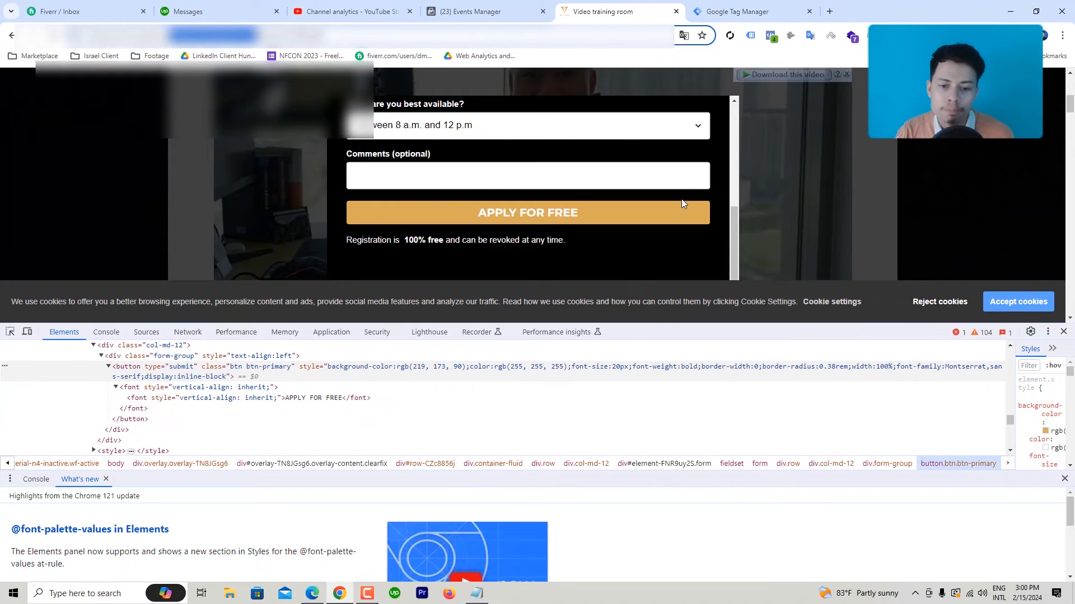
{"action": "left_click", "coordinate": [737, 12]}
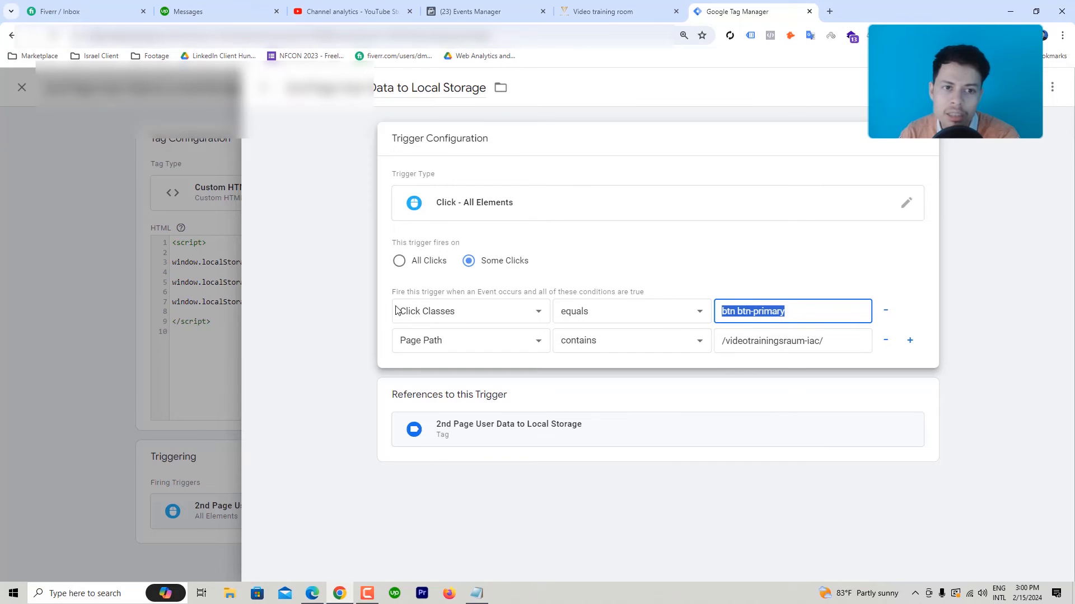
{"action": "left_click", "coordinate": [266, 88]}
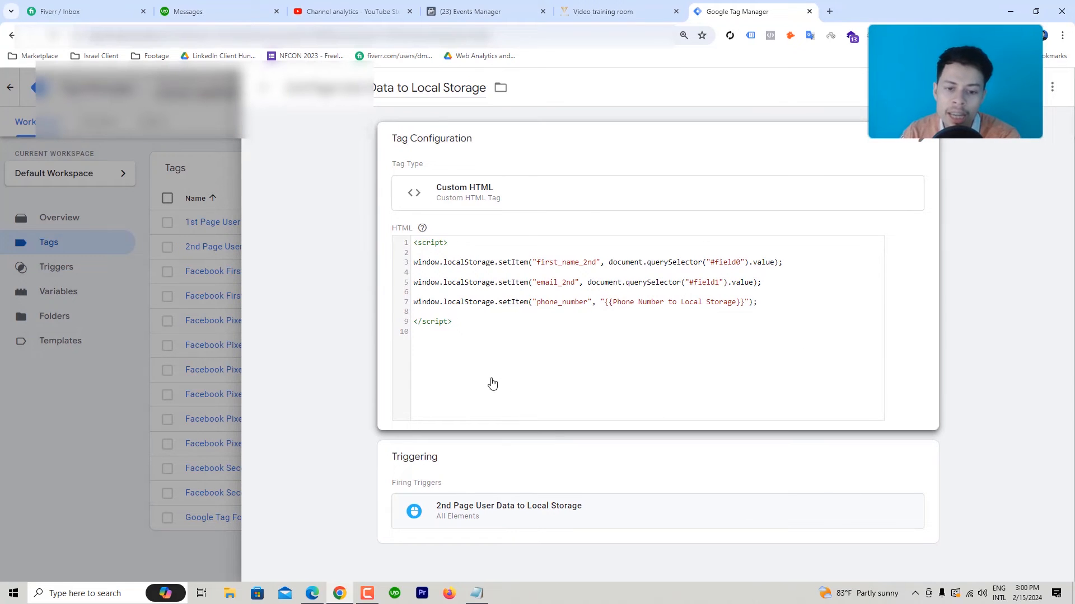
Step: Check the filled-in form on the site, then close the local-storage tag to reach the Tags list
{"action": "left_click", "coordinate": [594, 7]}
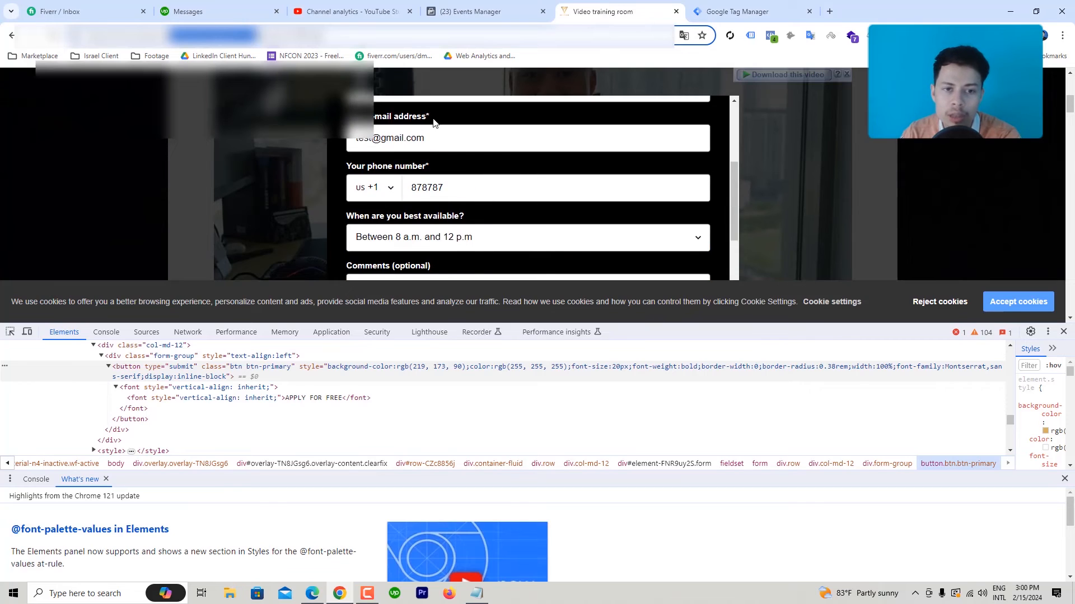
{"action": "scroll", "coordinate": [457, 152], "scroll_direction": "up", "scroll_amount": 1}
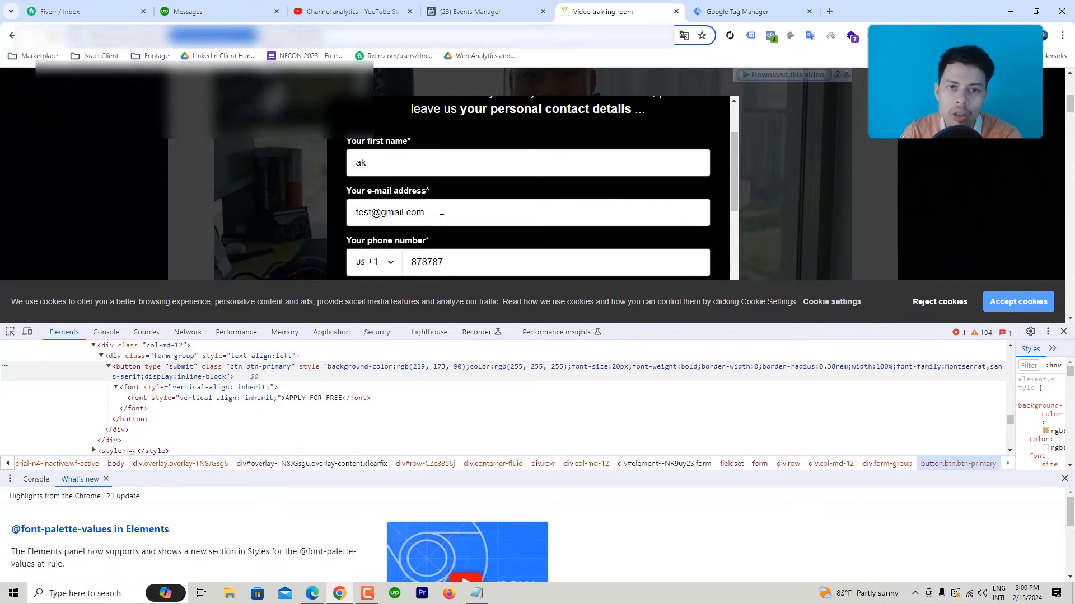
{"action": "left_click", "coordinate": [760, 4]}
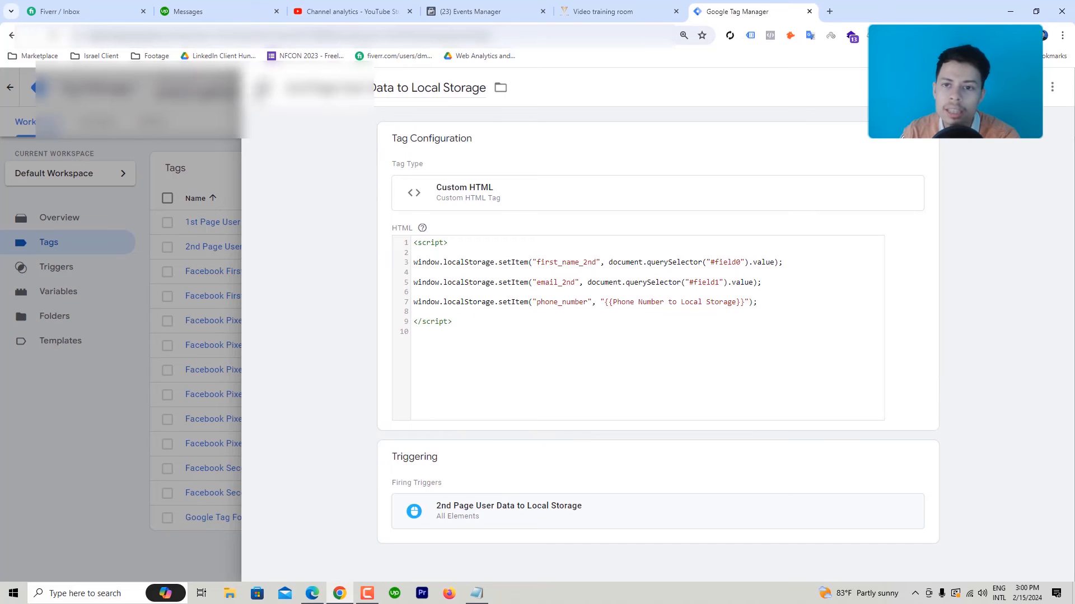
{"action": "left_click", "coordinate": [262, 88]}
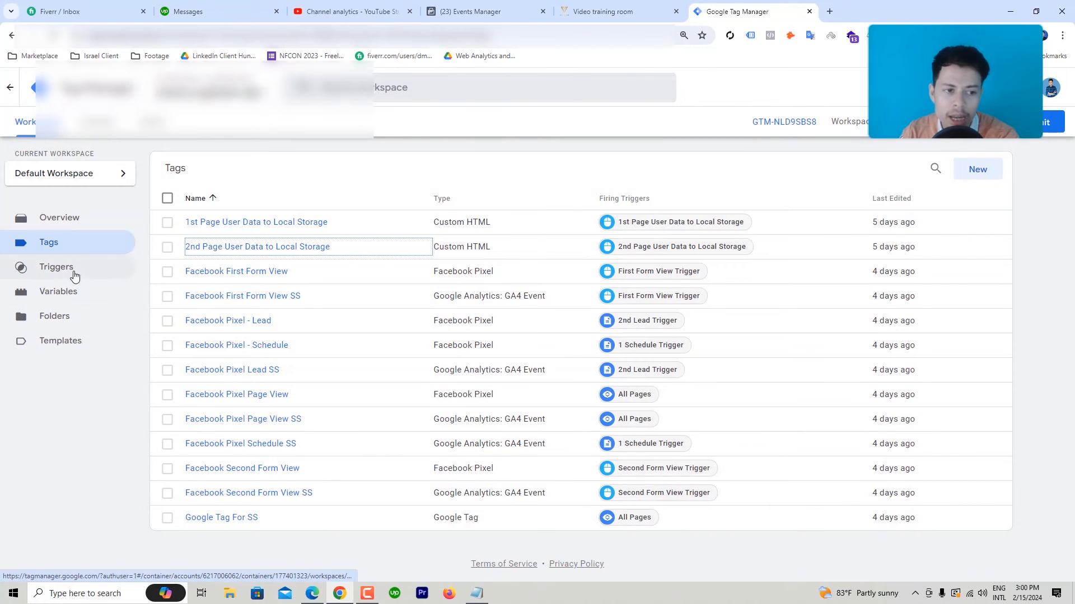
Step: Inspect the Email_2nd Custom JavaScript variable that reads email_2nd from local storage, then close it
{"action": "left_click", "coordinate": [79, 295]}
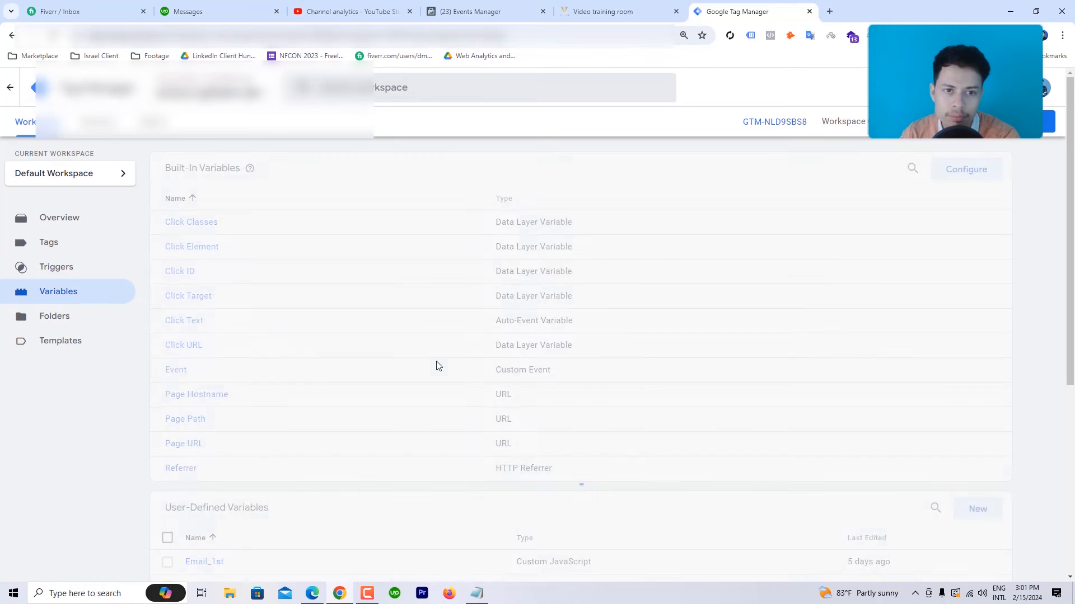
{"action": "scroll", "coordinate": [428, 361], "scroll_direction": "down", "scroll_amount": 5}
{"action": "scroll", "coordinate": [389, 334], "scroll_direction": "down", "scroll_amount": 1}
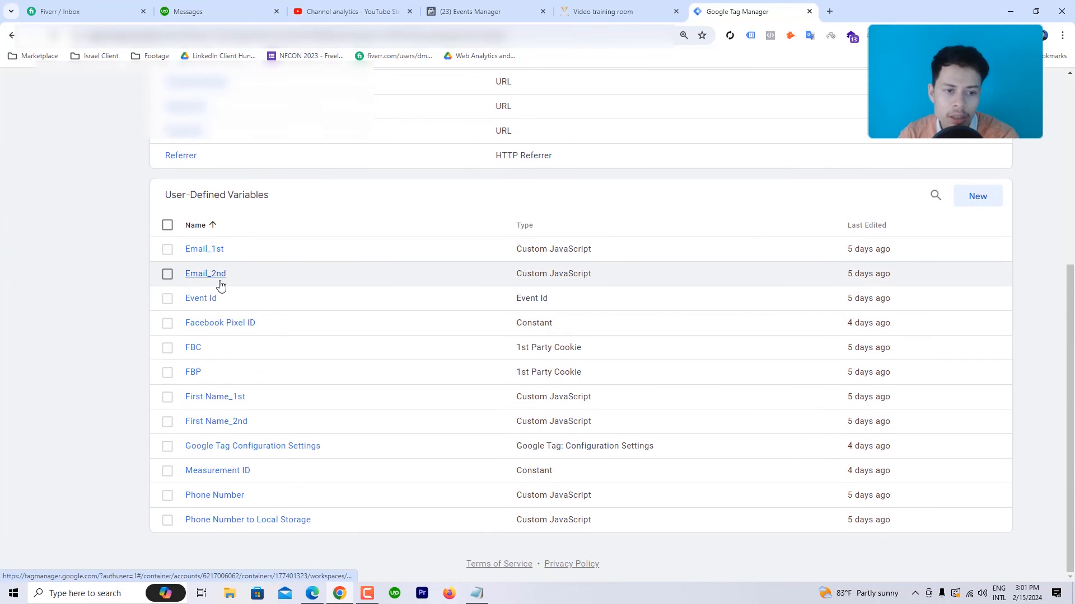
{"action": "left_click", "coordinate": [218, 280]}
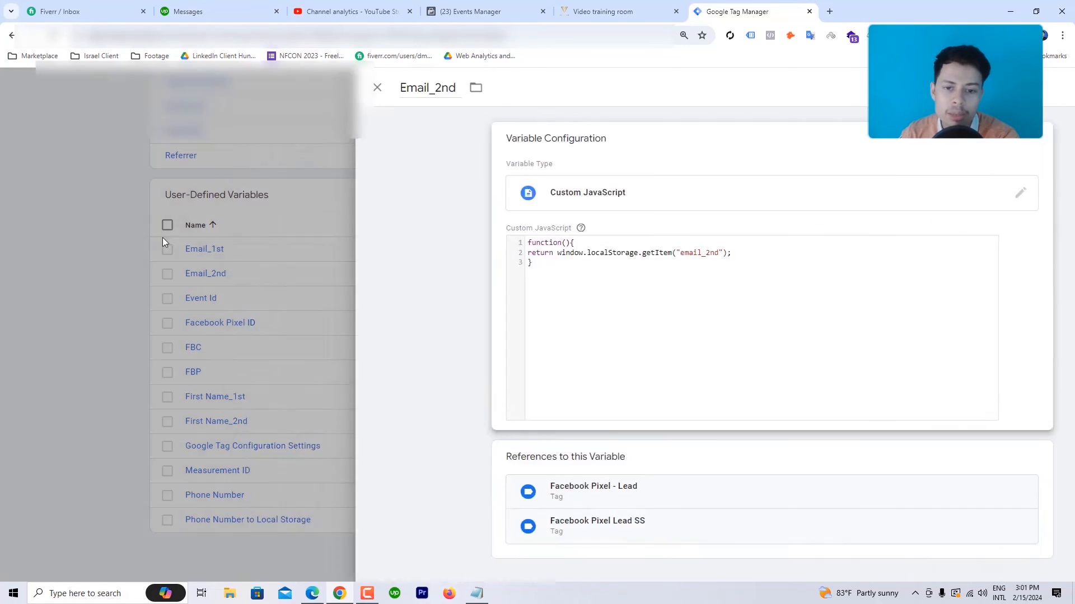
{"action": "left_click", "coordinate": [162, 238]}
Step: Review the email_2nd line in the '2nd Page User Data to Local Storage' tag's script, then return to Variables
{"action": "scroll", "coordinate": [158, 239], "scroll_direction": "up", "scroll_amount": 5}
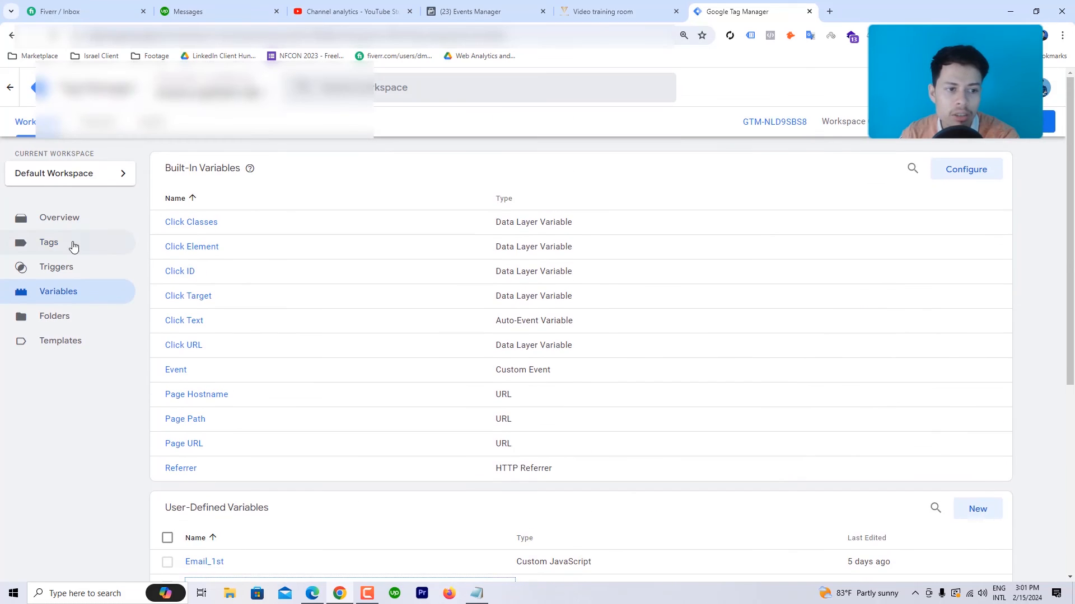
{"action": "left_click", "coordinate": [73, 247]}
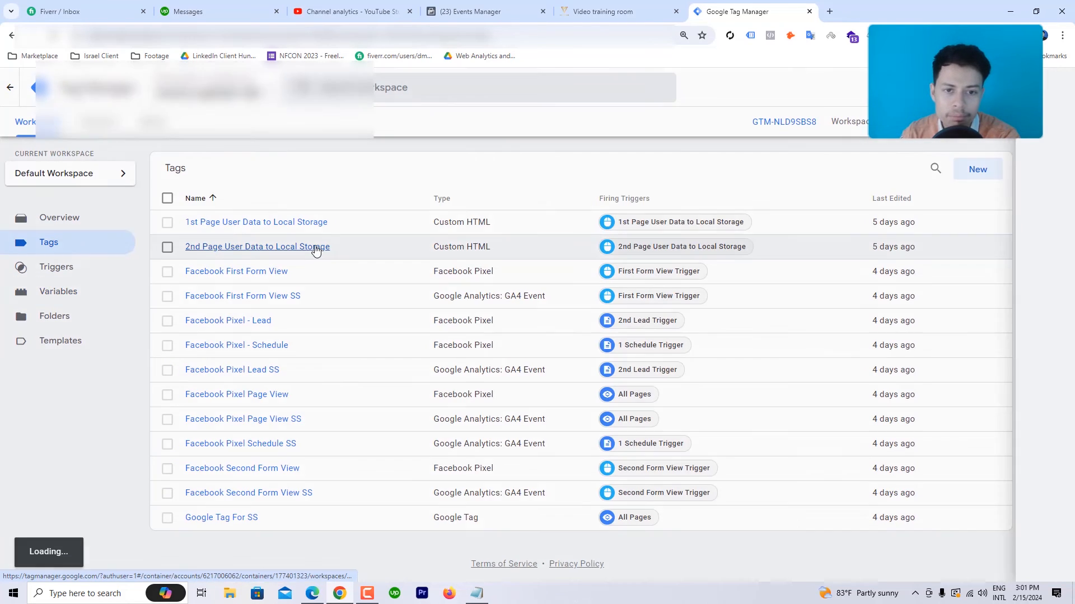
{"action": "left_click", "coordinate": [316, 247]}
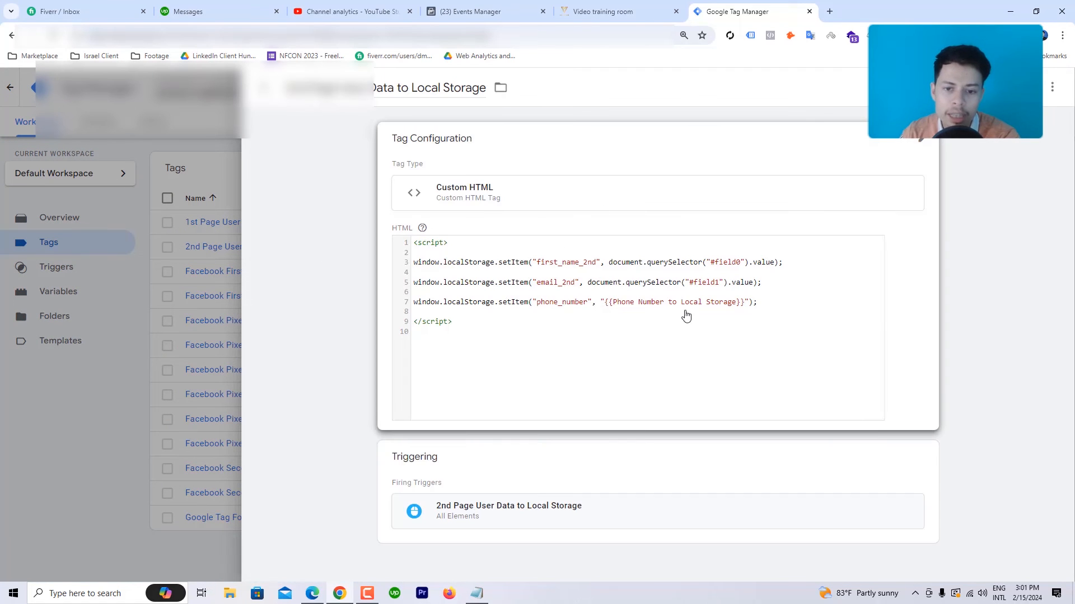
{"action": "left_click", "coordinate": [546, 291]}
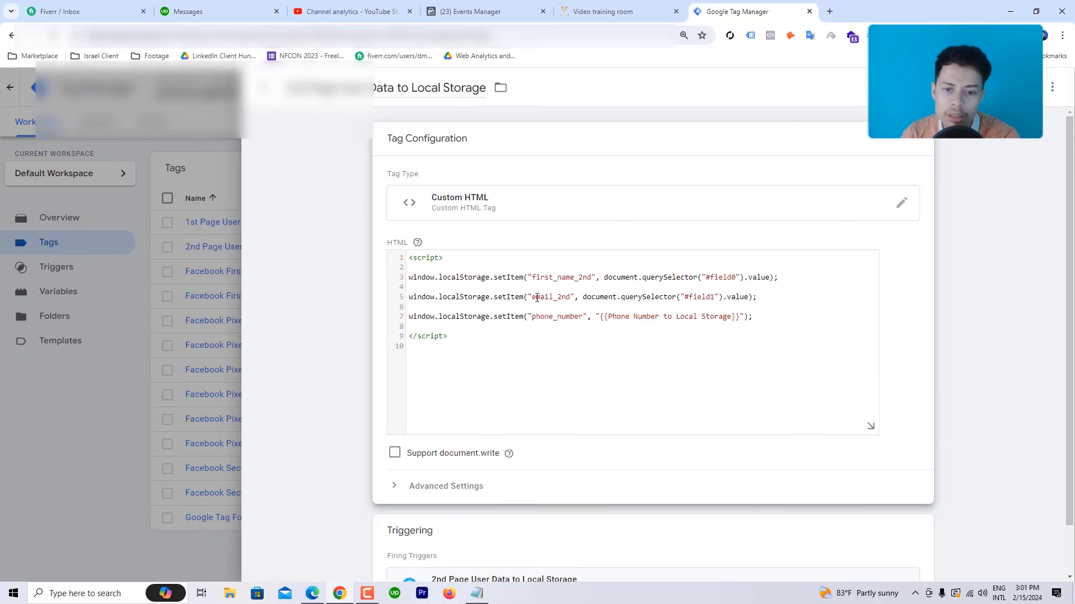
{"action": "left_click", "coordinate": [120, 343]}
{"action": "left_click", "coordinate": [61, 297]}
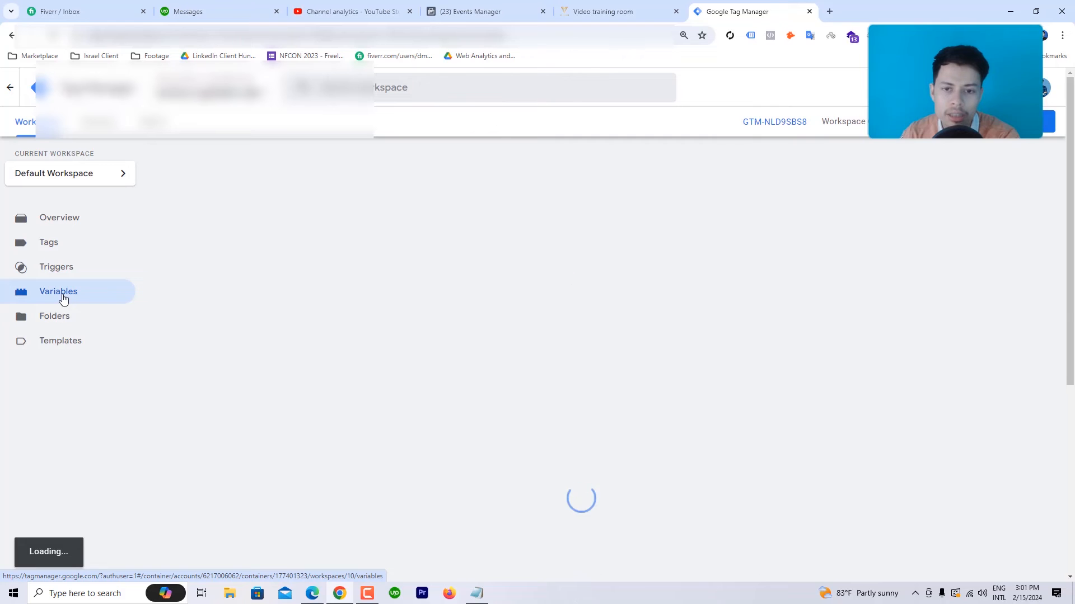
{"action": "scroll", "coordinate": [473, 336], "scroll_direction": "down", "scroll_amount": 5}
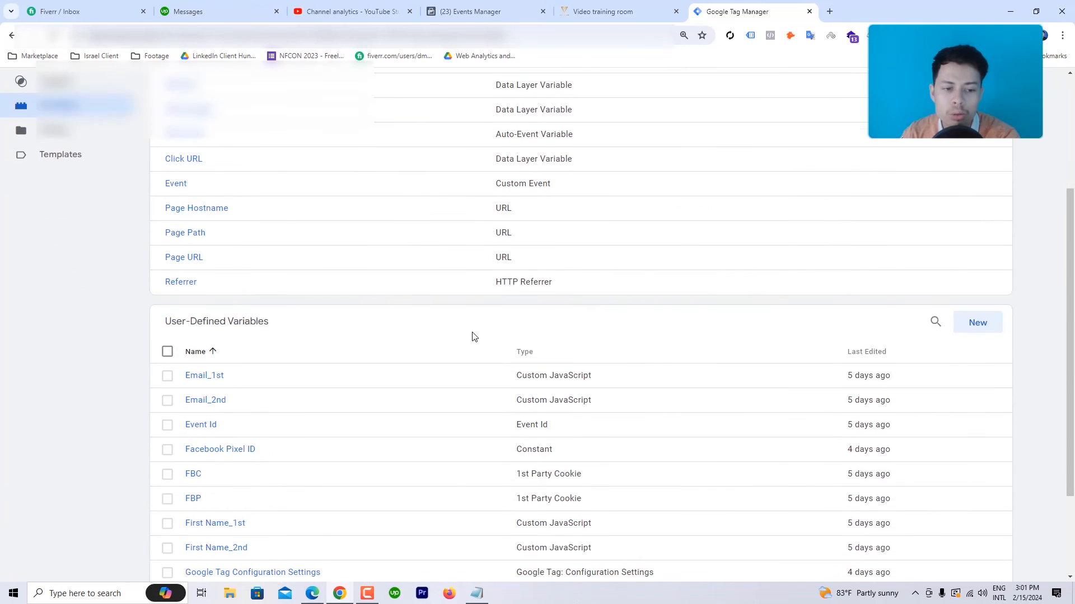
{"action": "left_click", "coordinate": [215, 275]}
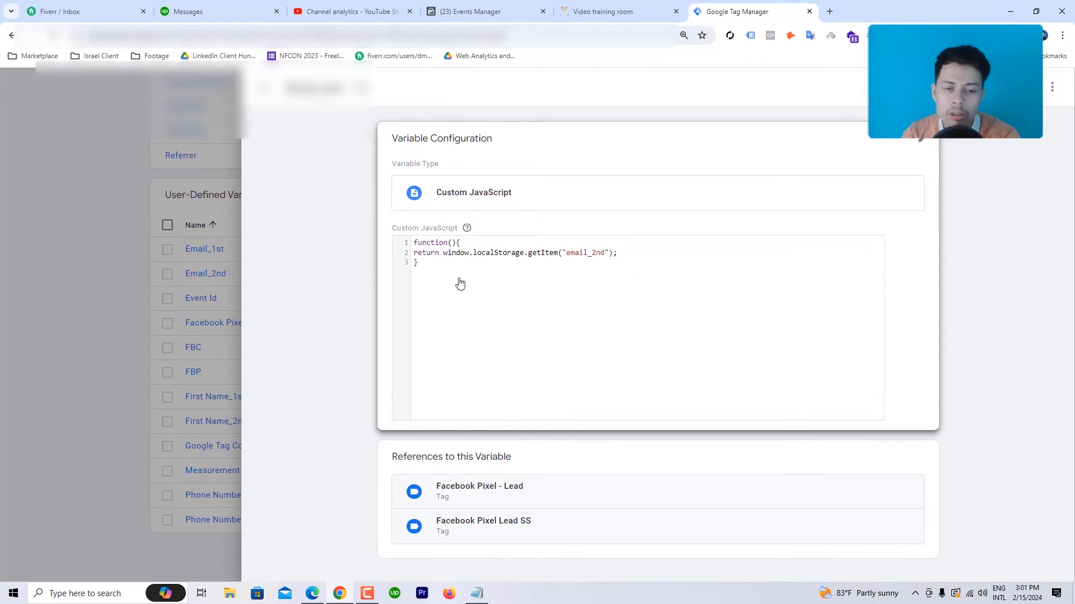
{"action": "left_click", "coordinate": [445, 268]}
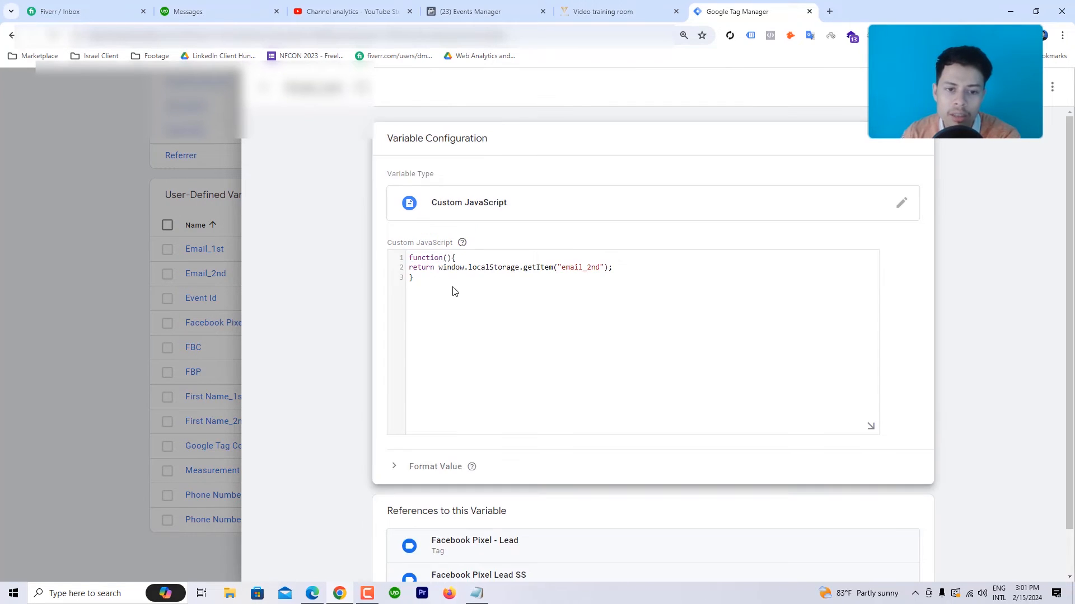
{"action": "left_click", "coordinate": [415, 278]}
{"action": "left_click_drag", "start_coordinate": [562, 267], "coordinate": [600, 267]}
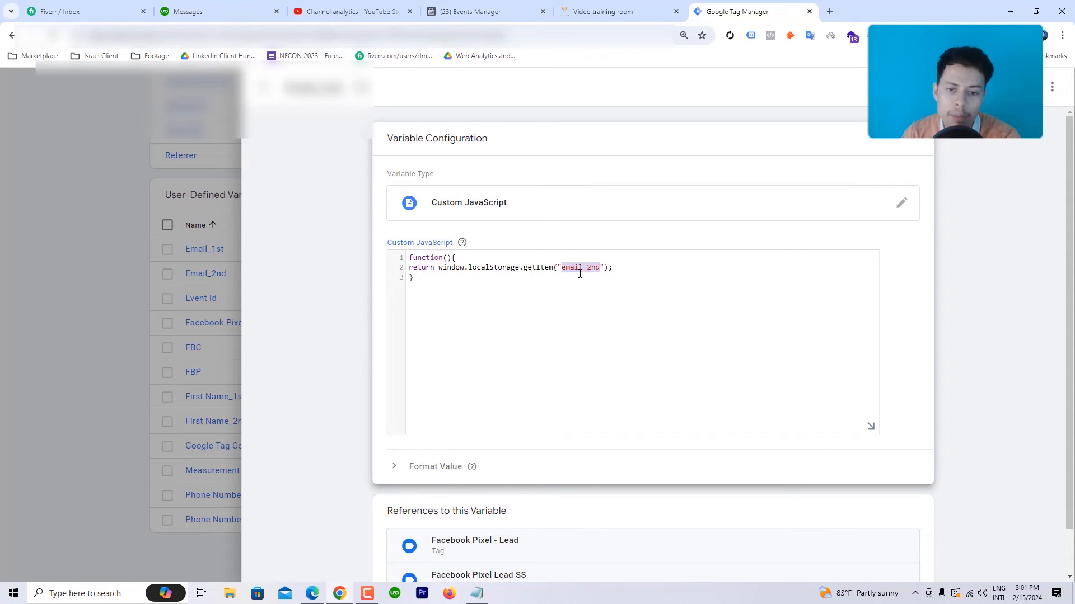
{"action": "left_click", "coordinate": [105, 327]}
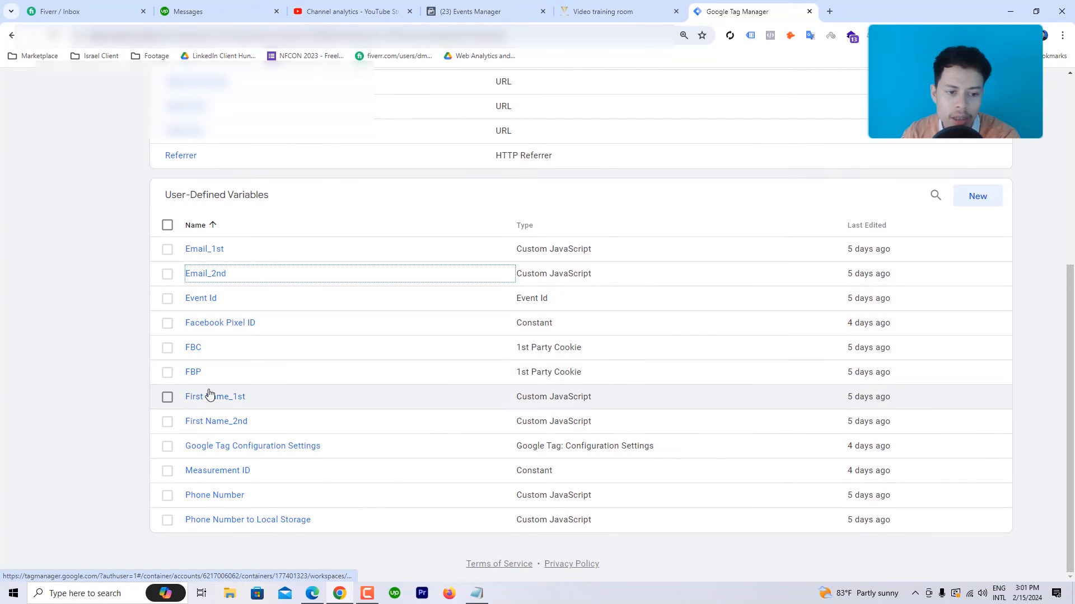
{"action": "left_click", "coordinate": [222, 496]}
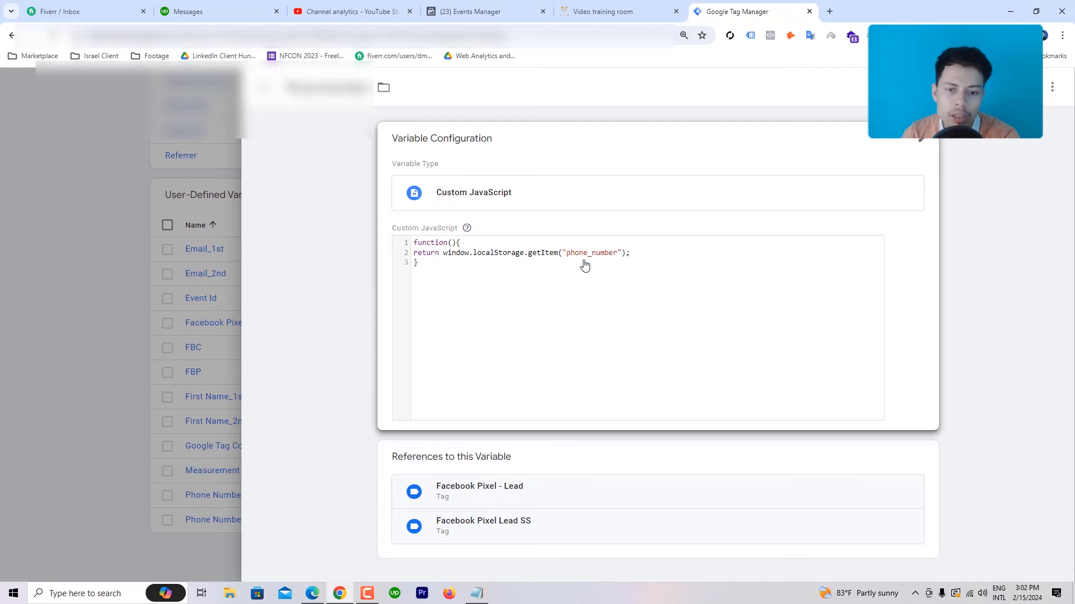
{"action": "left_click", "coordinate": [115, 352]}
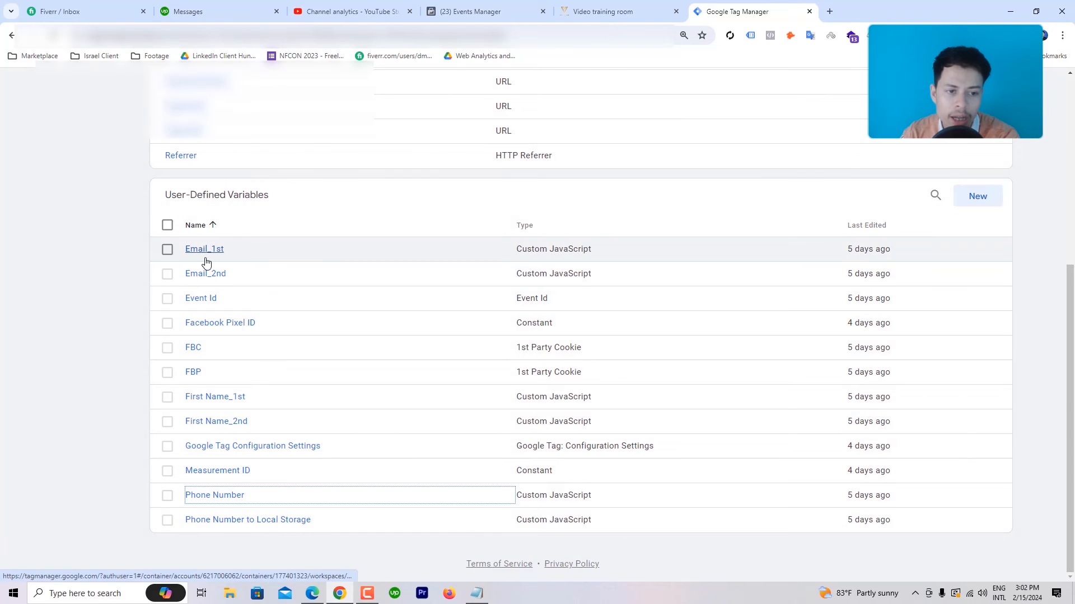
{"action": "left_click", "coordinate": [229, 421]}
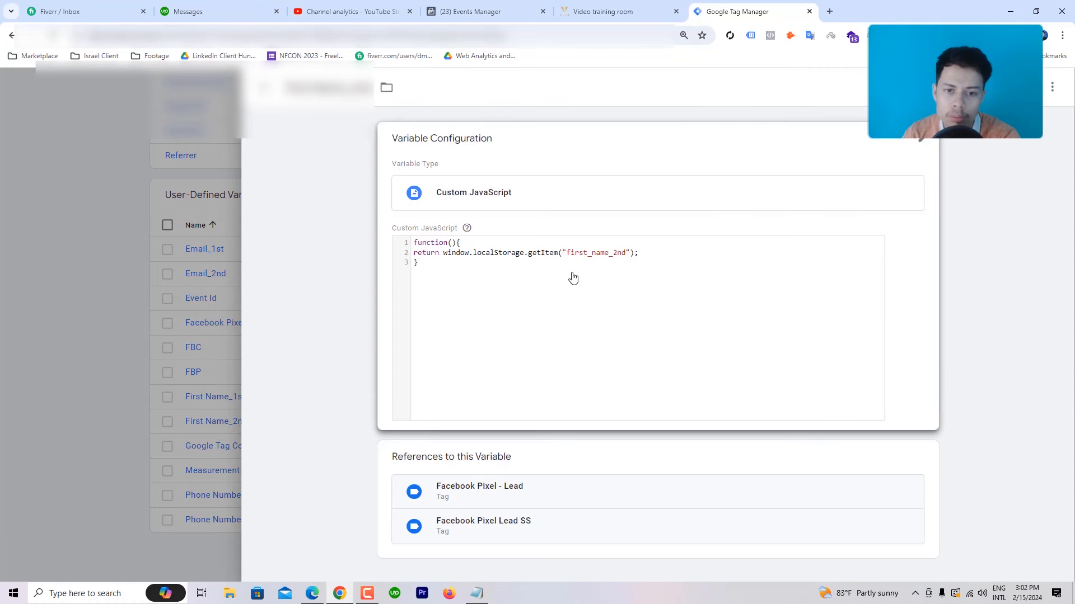
{"action": "left_click", "coordinate": [65, 227]}
{"action": "scroll", "coordinate": [392, 191], "scroll_direction": "up", "scroll_amount": 5}
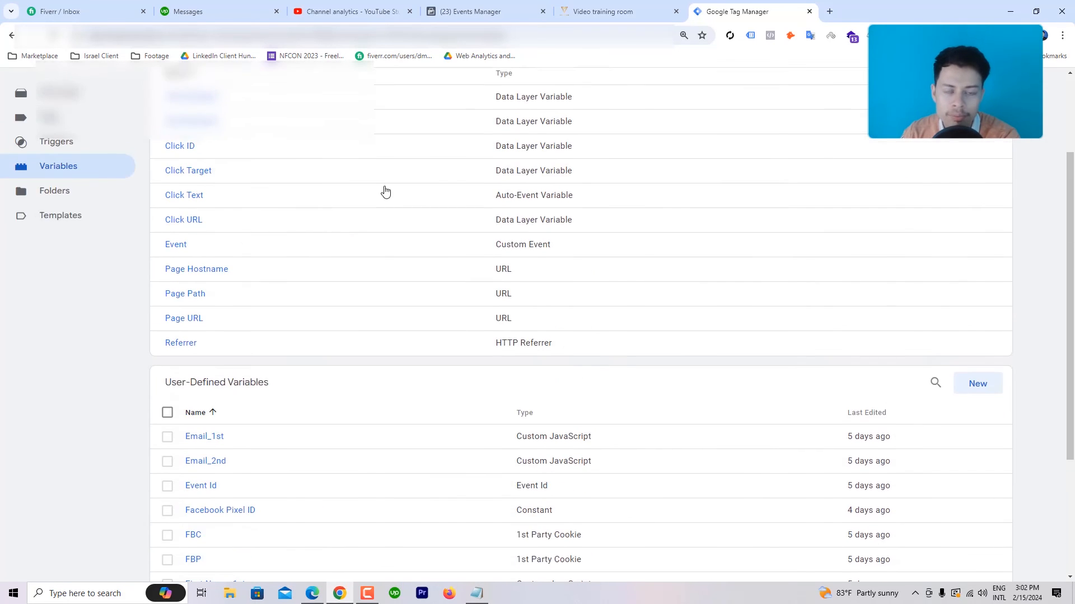
Step: Check Facebook Pixel - Lead's Email ({{Email_2nd}}), First Name and Phone parameters, then open 2nd Lead Trigger
{"action": "left_click", "coordinate": [98, 242]}
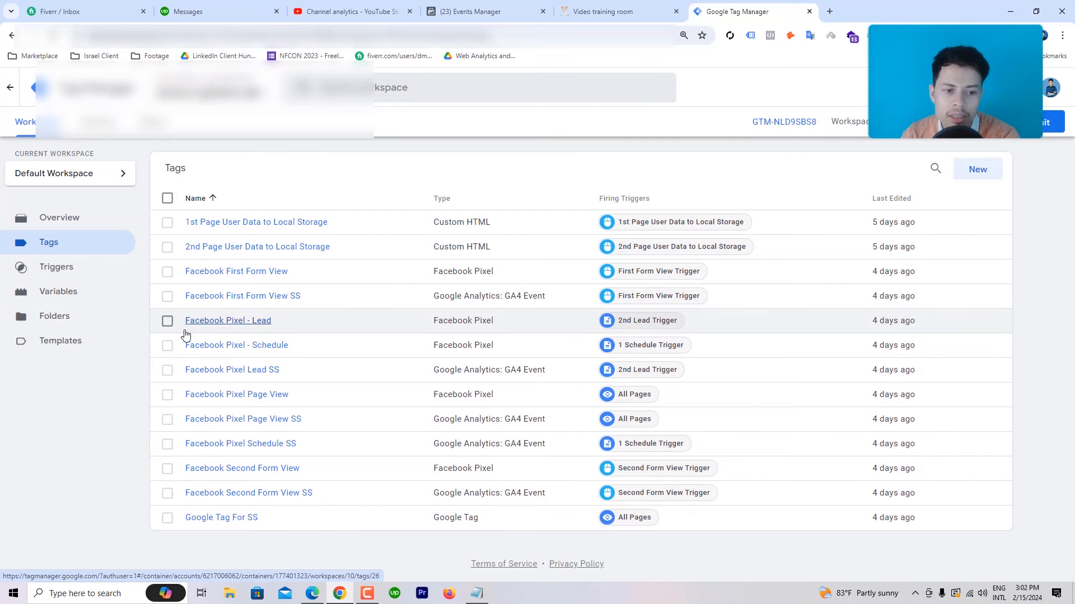
{"action": "left_click", "coordinate": [233, 324]}
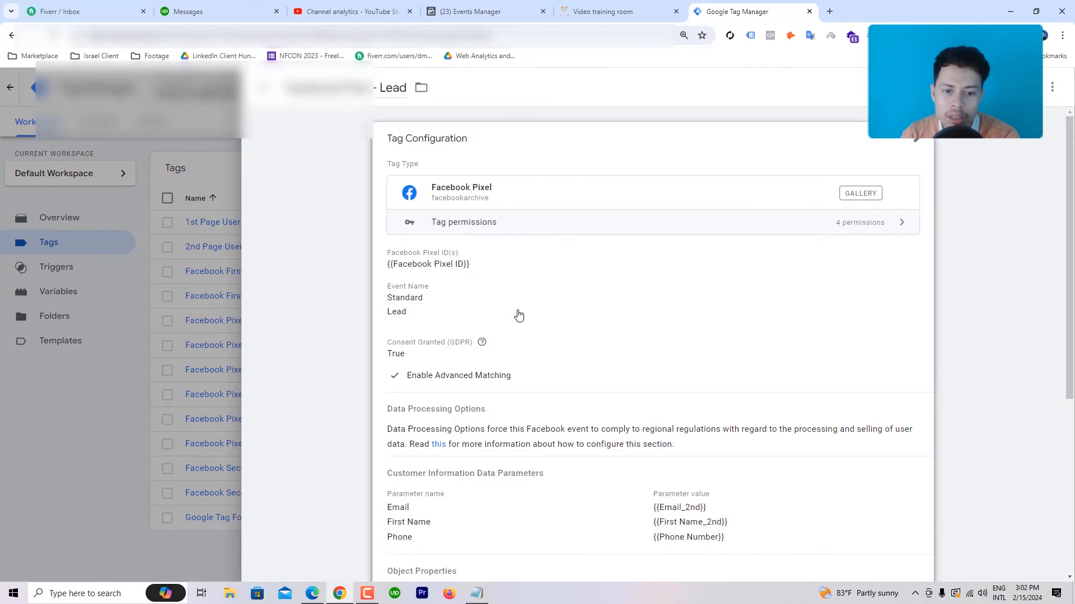
{"action": "scroll", "coordinate": [479, 384], "scroll_direction": "down", "scroll_amount": 4}
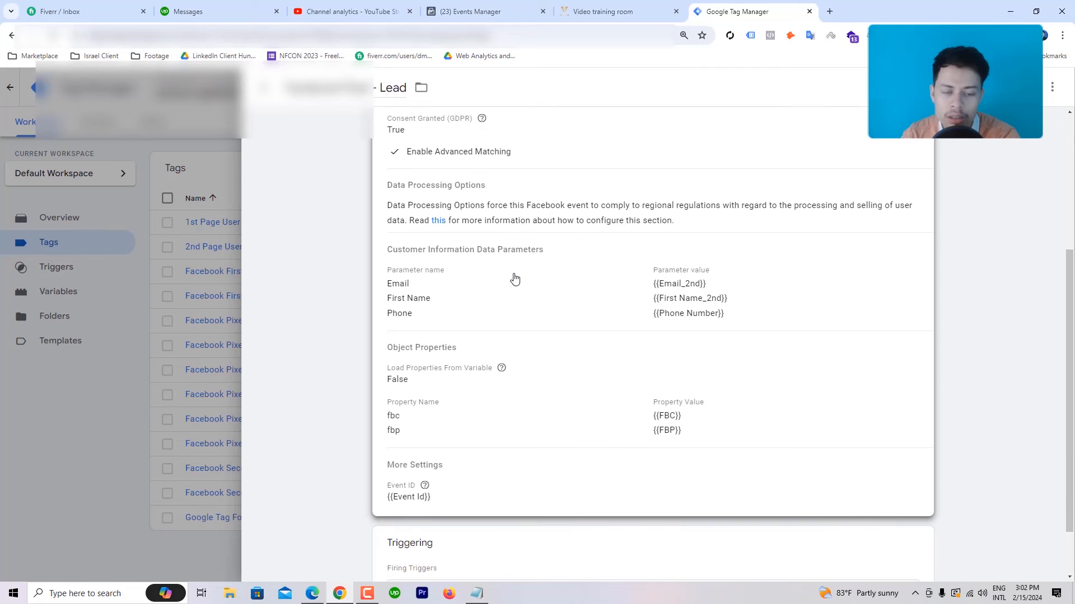
{"action": "left_click", "coordinate": [504, 297]}
{"action": "left_click", "coordinate": [400, 334]}
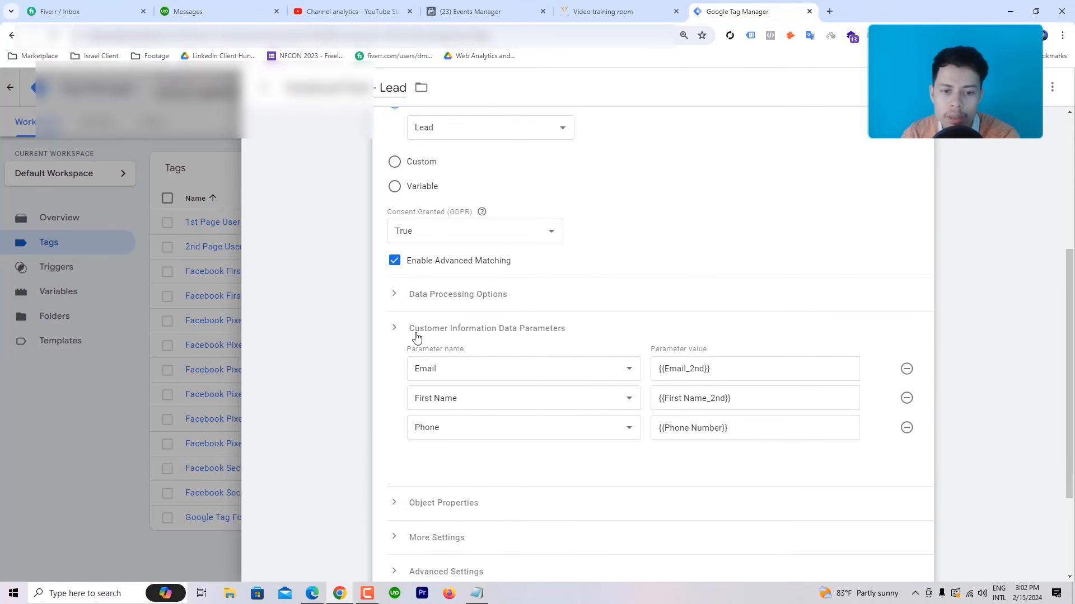
{"action": "scroll", "coordinate": [566, 291], "scroll_direction": "down", "scroll_amount": 2}
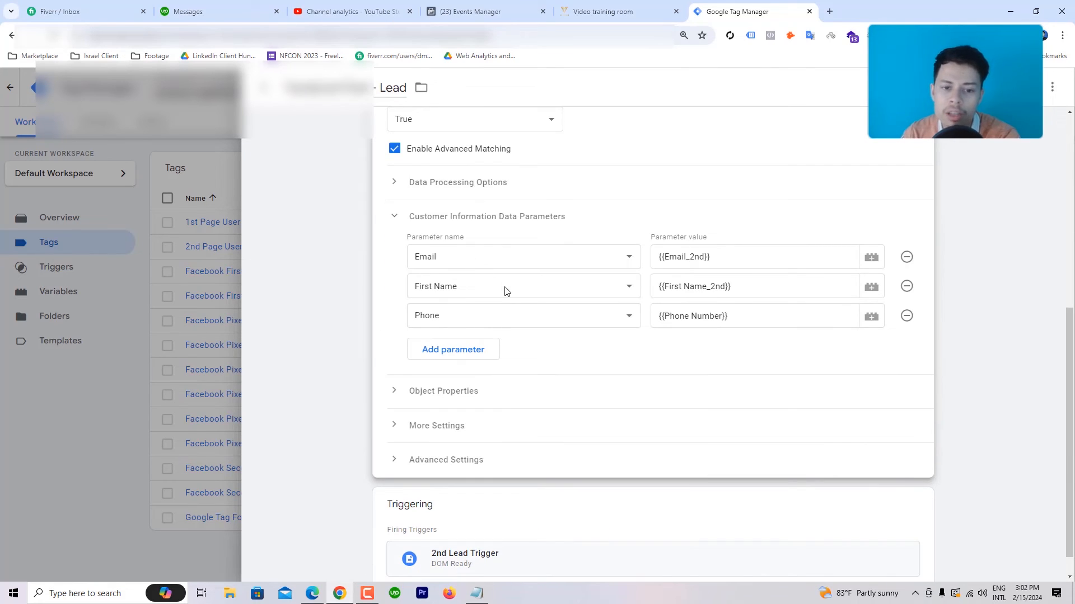
{"action": "left_click", "coordinate": [720, 254]}
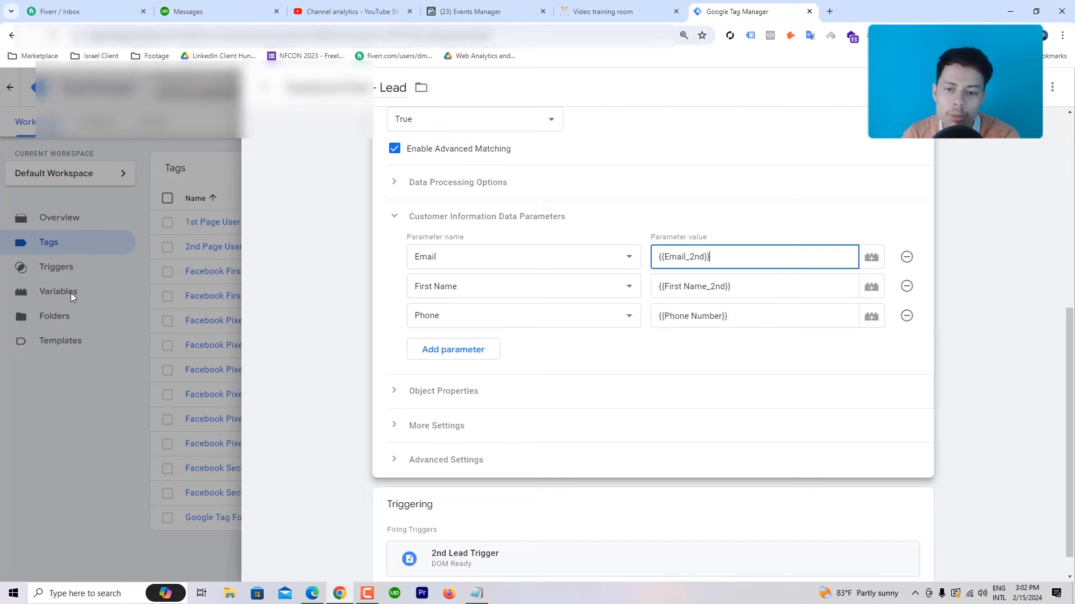
{"action": "scroll", "coordinate": [442, 395], "scroll_direction": "down", "scroll_amount": 1}
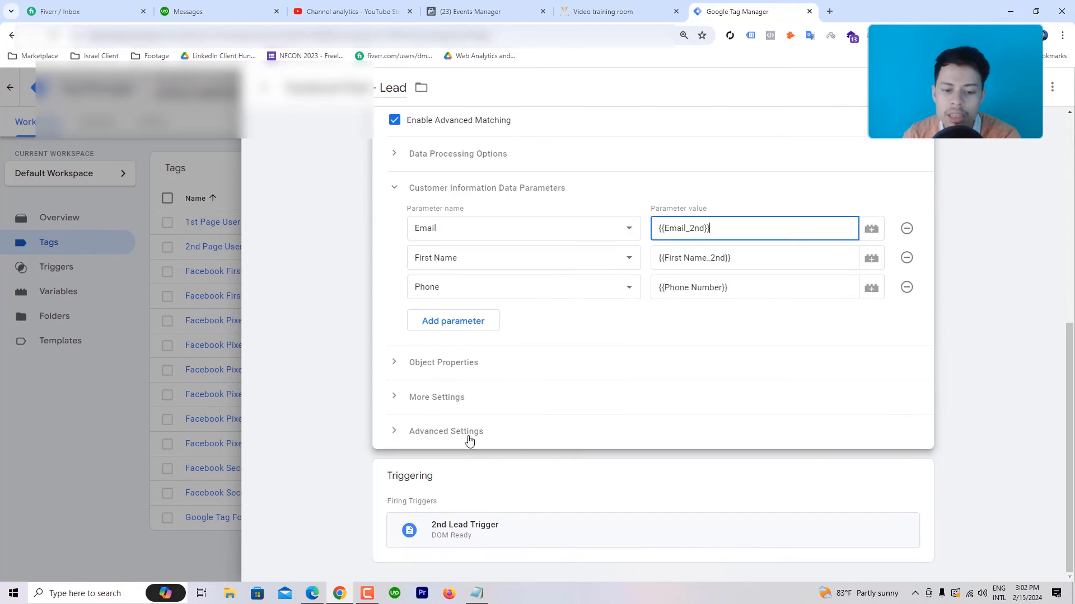
{"action": "left_click", "coordinate": [463, 532]}
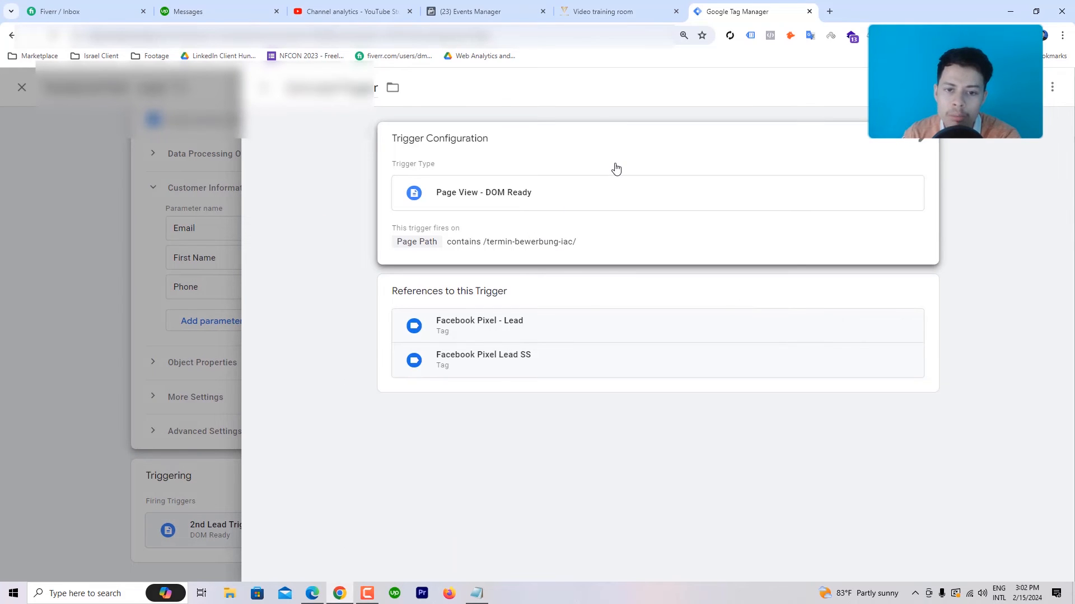
Step: Verify the Page Path contains /termin-bewerbung-iac/ condition against the client site, then close back to Tags
{"action": "left_click", "coordinate": [616, 169]}
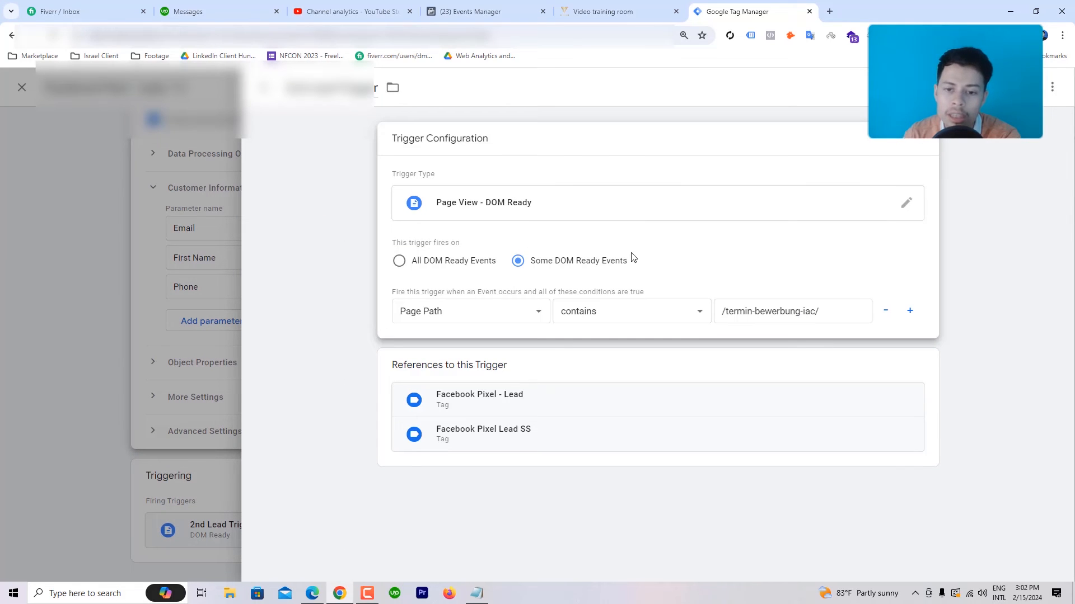
{"action": "left_click", "coordinate": [615, 8]}
{"action": "scroll", "coordinate": [595, 246], "scroll_direction": "down", "scroll_amount": 3}
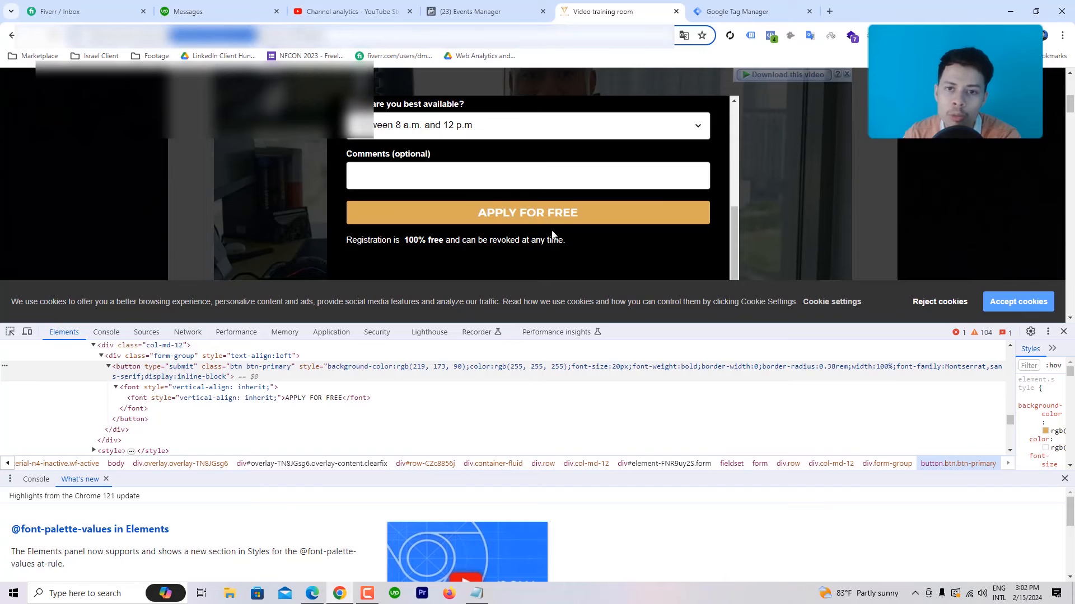
{"action": "left_click", "coordinate": [739, 12]}
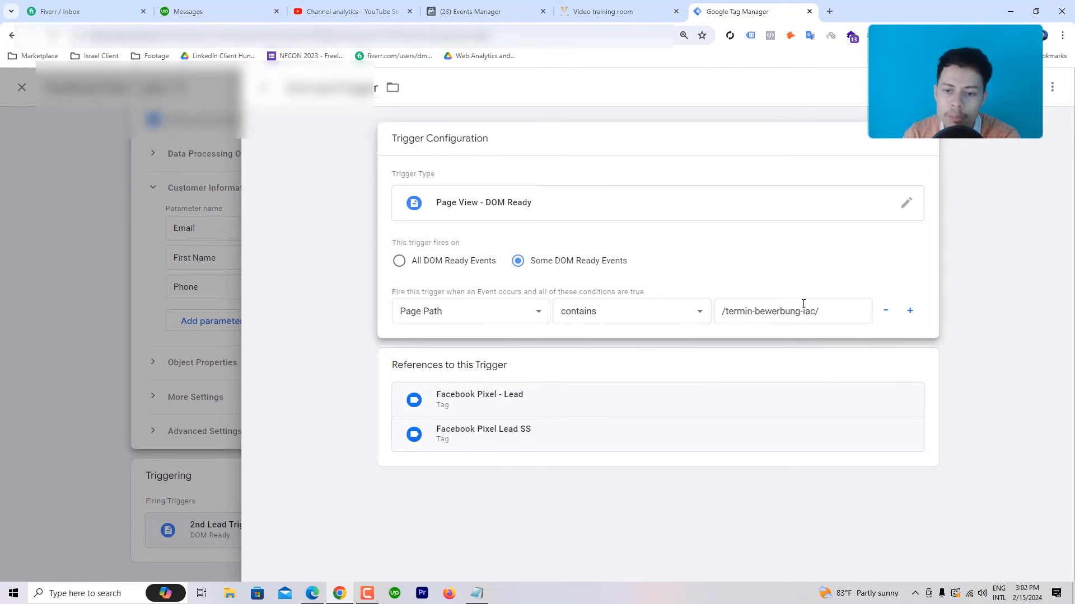
{"action": "left_click", "coordinate": [263, 88]}
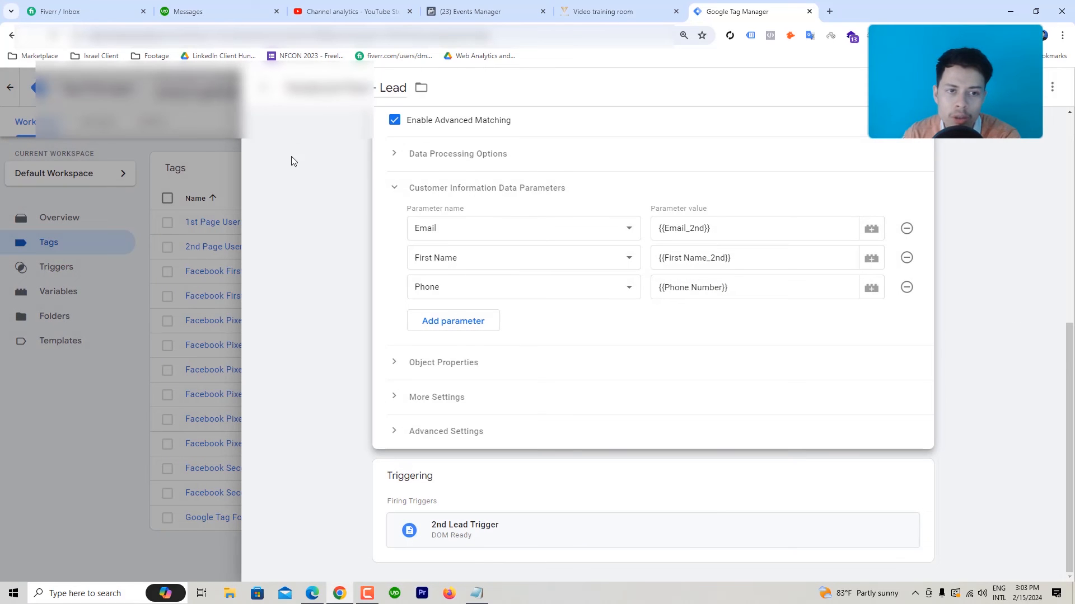
{"action": "left_click", "coordinate": [263, 87]}
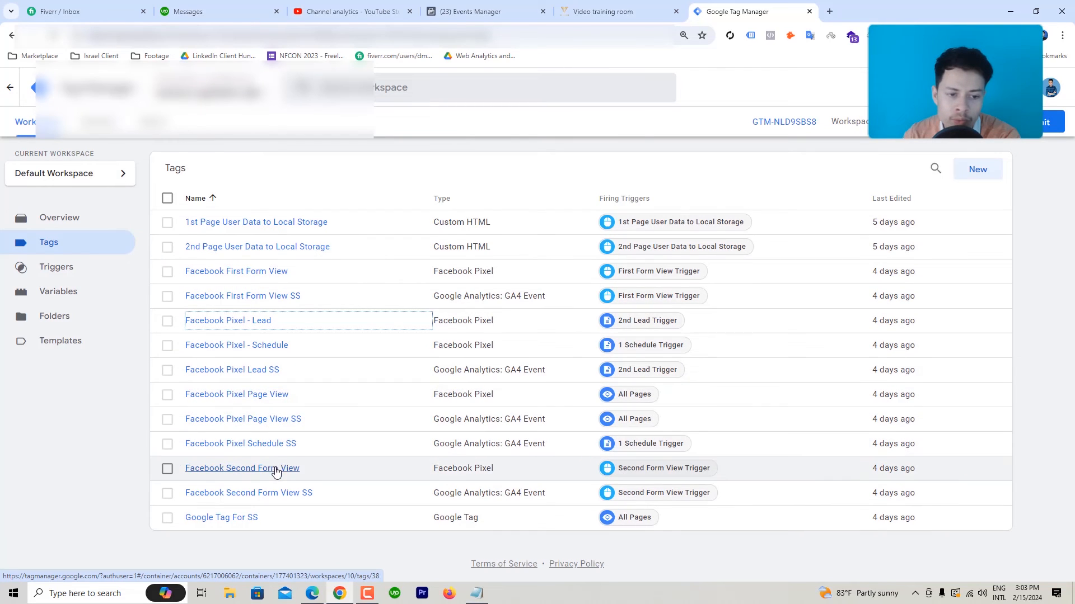
Step: Review the Facebook Pixel Lead SS GA4 tag's {{Email_2nd}}, {{Phone Number}} and {{First Name_2nd}} parameters
{"action": "left_click", "coordinate": [263, 374]}
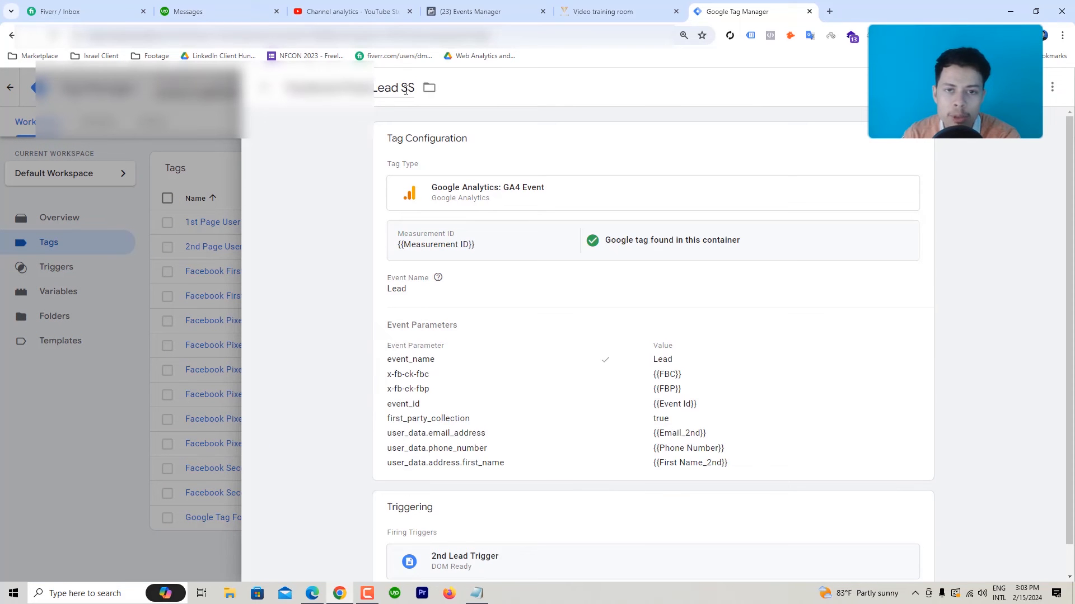
{"action": "left_click", "coordinate": [599, 162]}
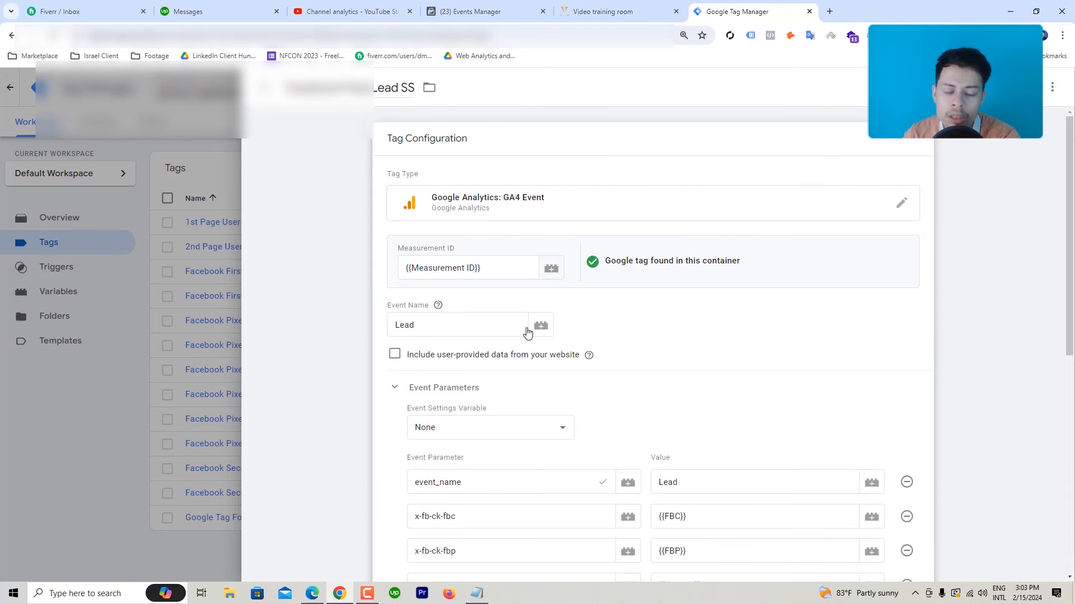
{"action": "scroll", "coordinate": [521, 329], "scroll_direction": "down", "scroll_amount": 3}
{"action": "scroll", "coordinate": [518, 331], "scroll_direction": "down", "scroll_amount": 5}
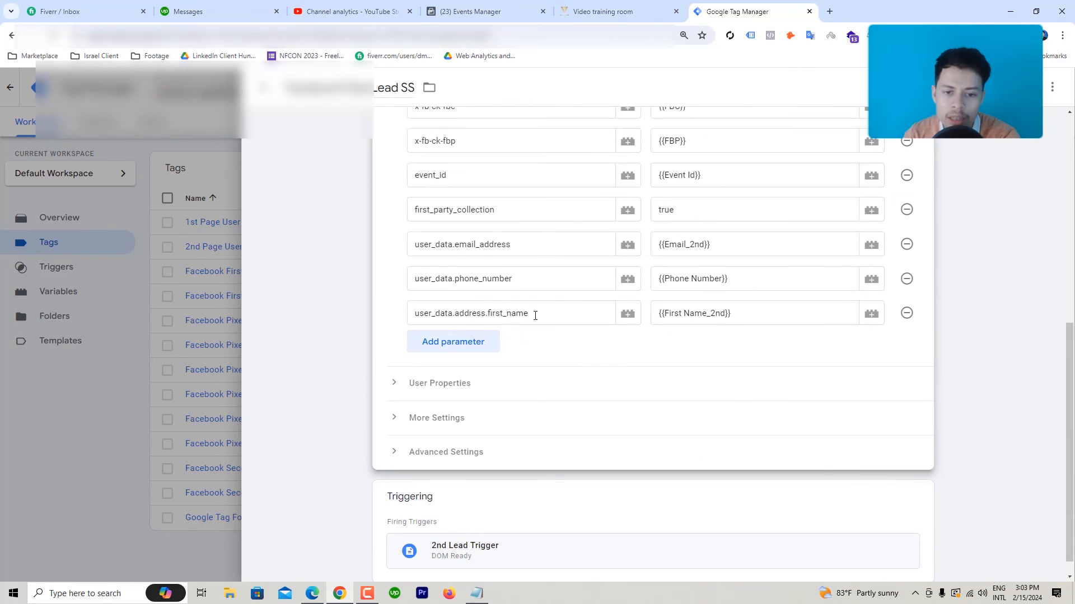
{"action": "left_click_drag", "start_coordinate": [535, 315], "coordinate": [411, 242]}
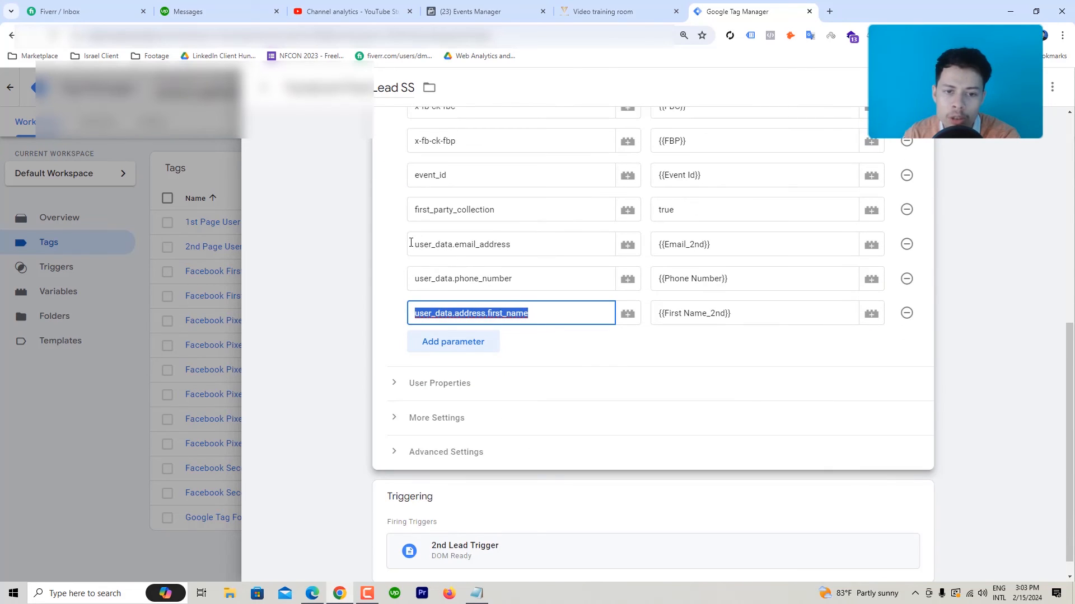
{"action": "left_click", "coordinate": [389, 270]}
{"action": "scroll", "coordinate": [469, 267], "scroll_direction": "up", "scroll_amount": 5}
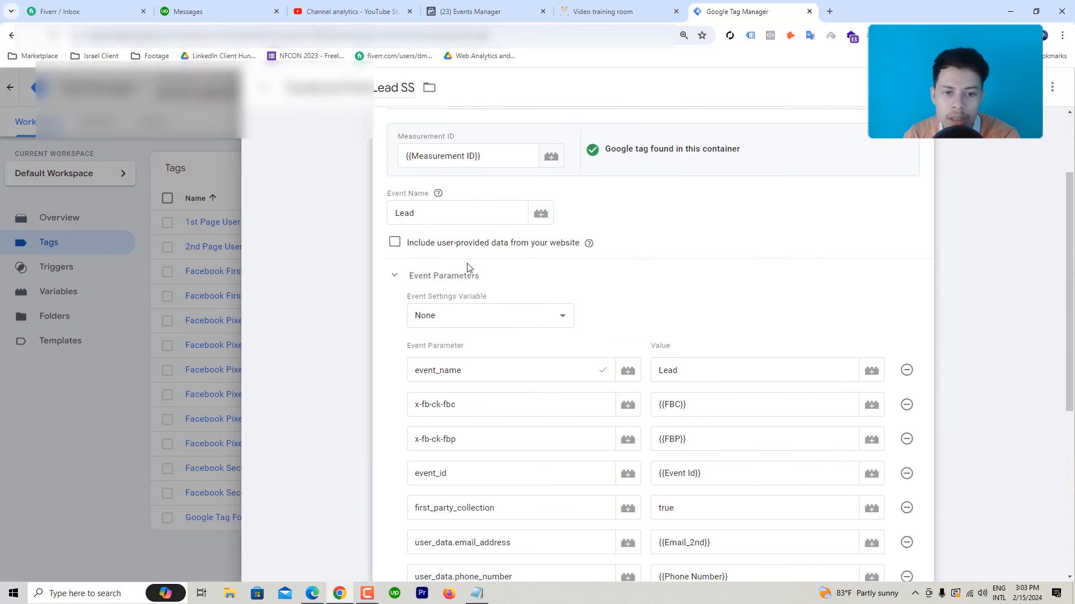
{"action": "scroll", "coordinate": [462, 359], "scroll_direction": "down", "scroll_amount": 6}
{"action": "scroll", "coordinate": [505, 338], "scroll_direction": "up", "scroll_amount": 1}
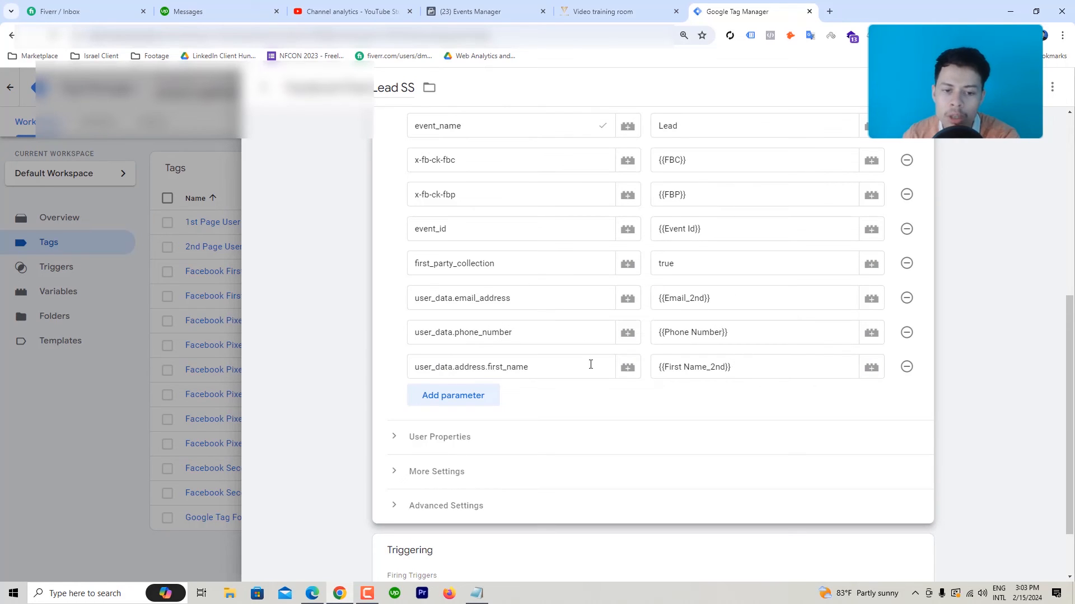
{"action": "scroll", "coordinate": [590, 364], "scroll_direction": "up", "scroll_amount": 6}
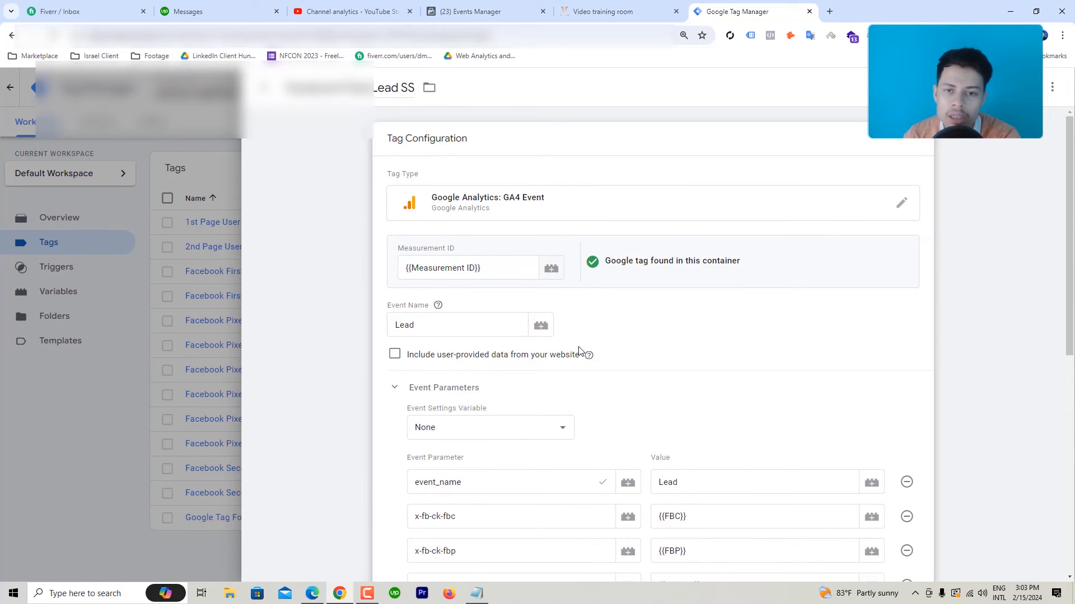
{"action": "left_click", "coordinate": [264, 88]}
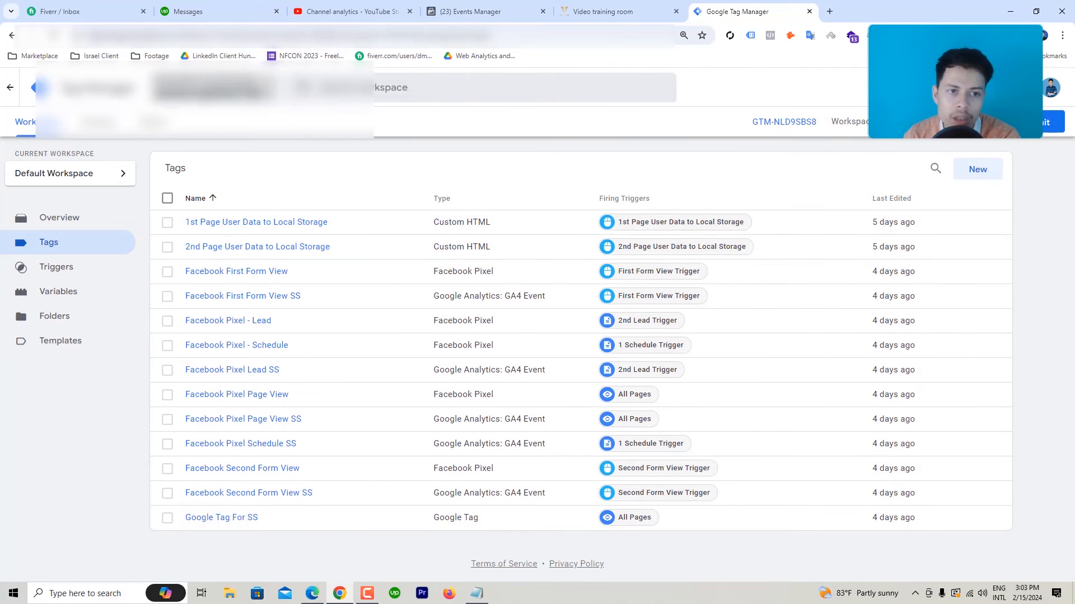
Step: Open the Vupham Server container in a new browser tab
{"action": "left_click", "coordinate": [213, 90]}
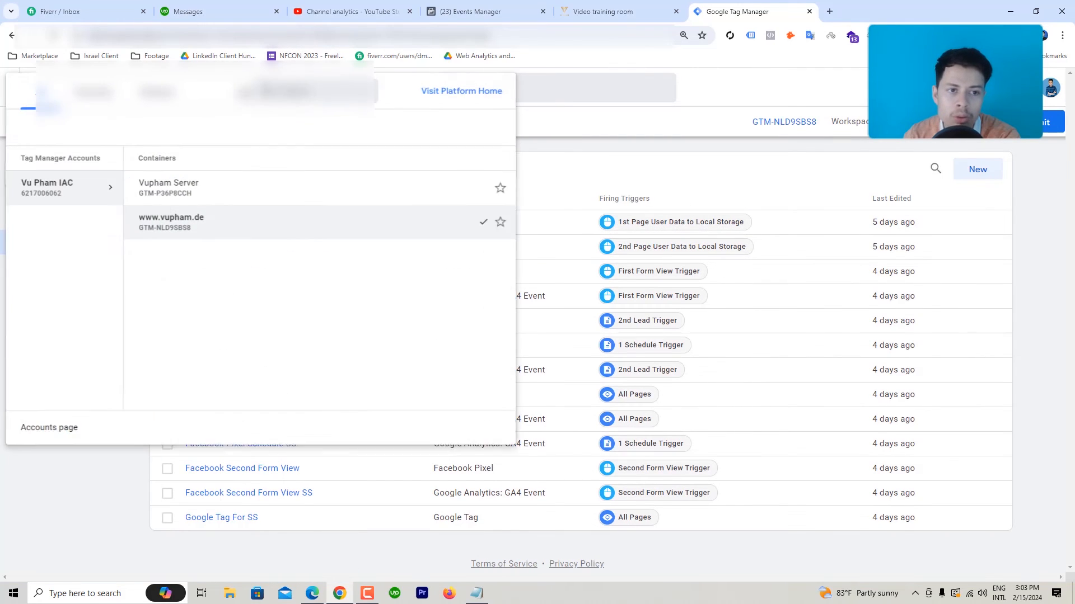
{"action": "right_click", "coordinate": [250, 182]}
{"action": "left_click", "coordinate": [285, 194]}
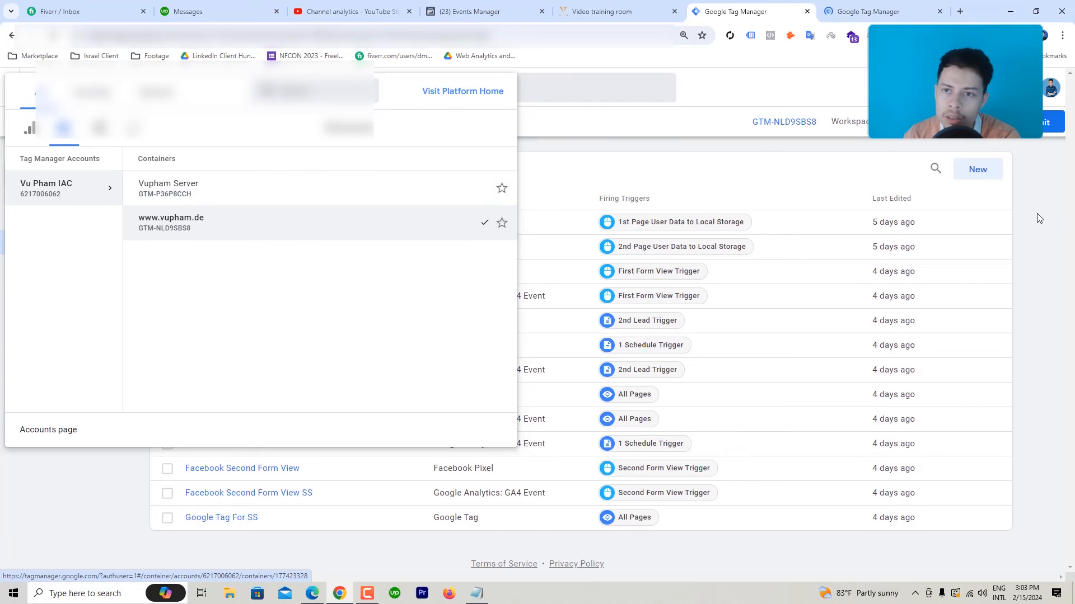
{"action": "left_click", "coordinate": [845, 11]}
Step: Copy the video training page's address and return to the web container's Tags list
{"action": "left_click", "coordinate": [647, 9]}
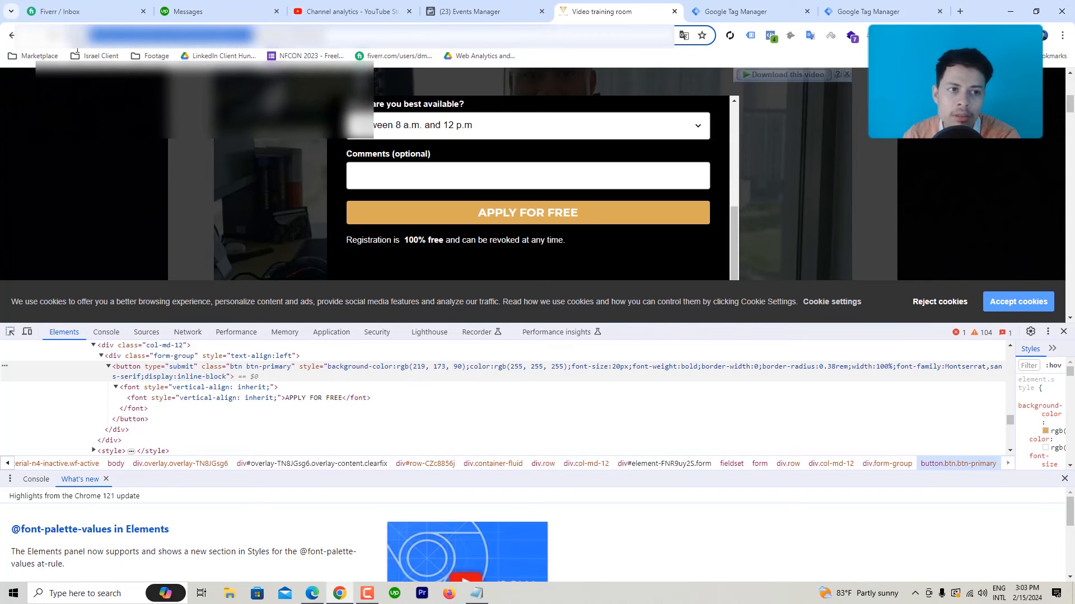
{"action": "right_click", "coordinate": [131, 30]}
{"action": "left_click", "coordinate": [193, 142]}
{"action": "left_click", "coordinate": [840, 8]}
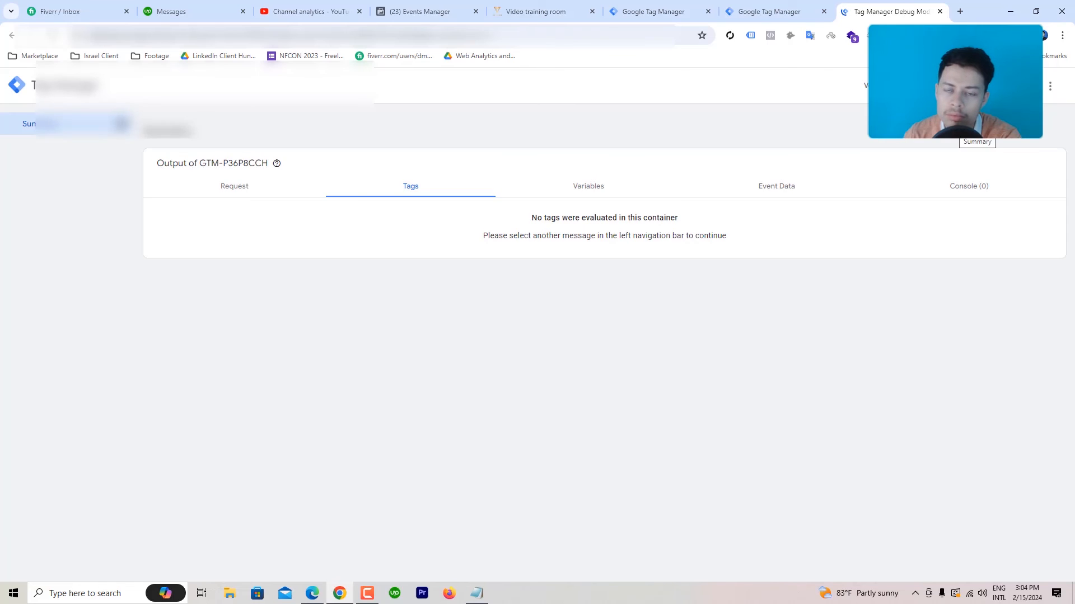
{"action": "left_click", "coordinate": [626, 5]}
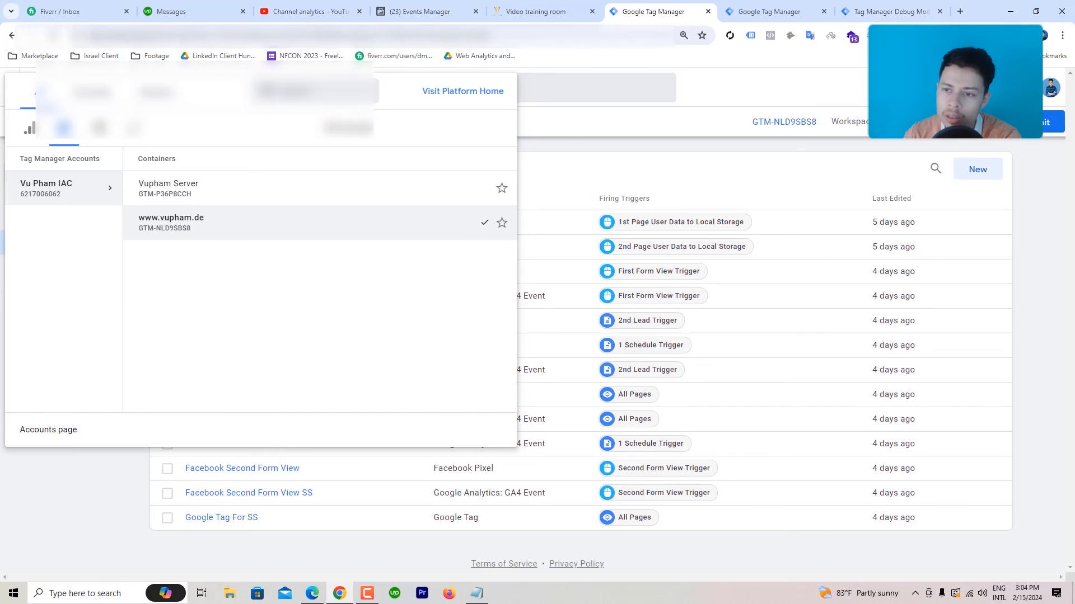
{"action": "key", "text": "Escape"}
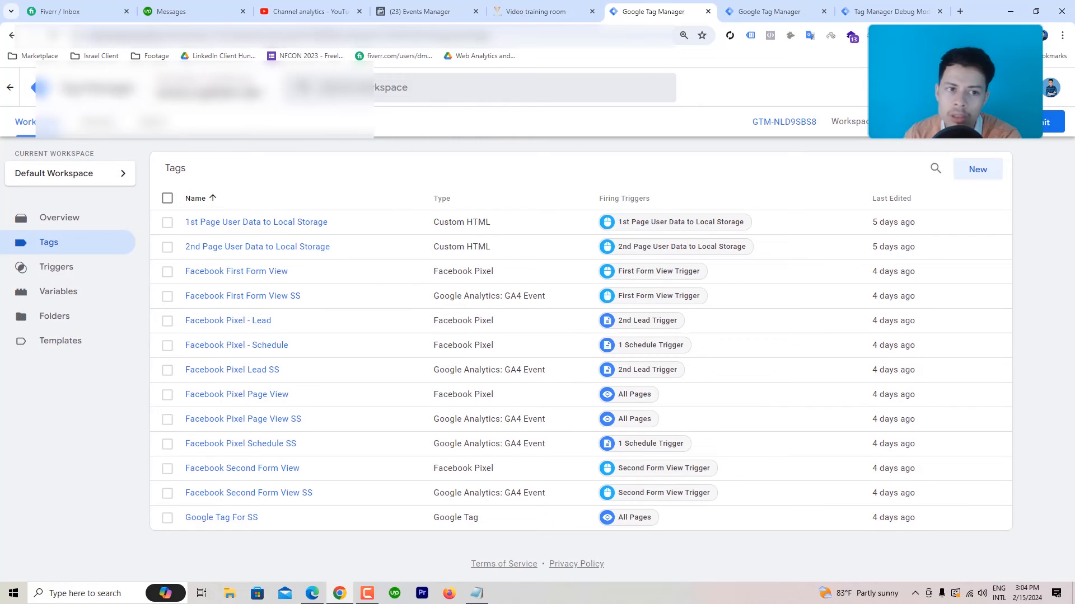
Step: Preview container GTM-NLD9SBS8 by pasting the vupham.de training page URL and connecting
{"action": "left_click", "coordinate": [972, 121]}
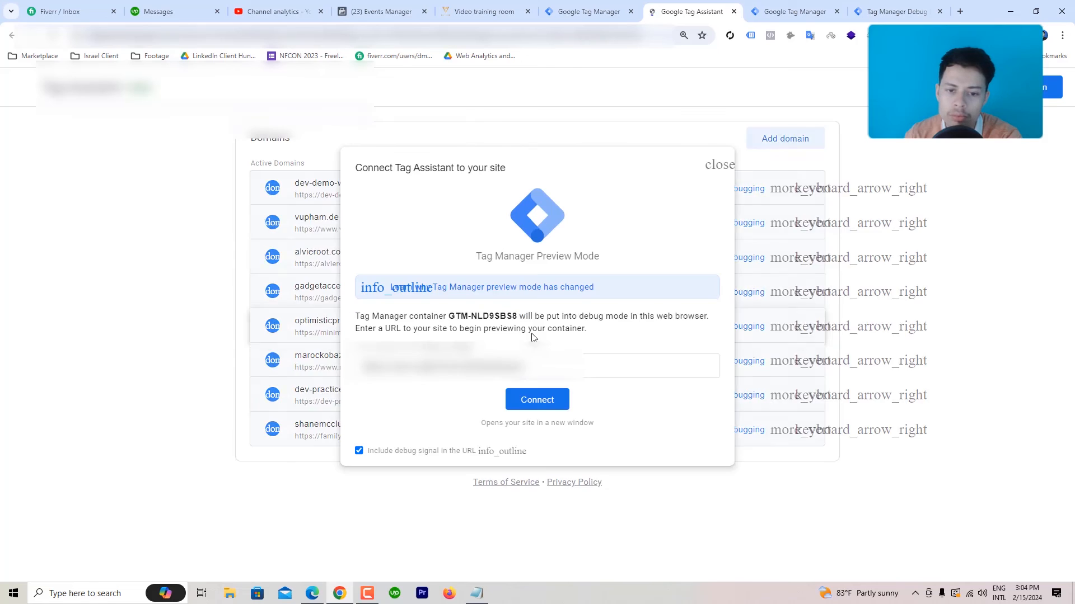
{"action": "left_click_drag", "start_coordinate": [507, 367], "coordinate": [360, 367]}
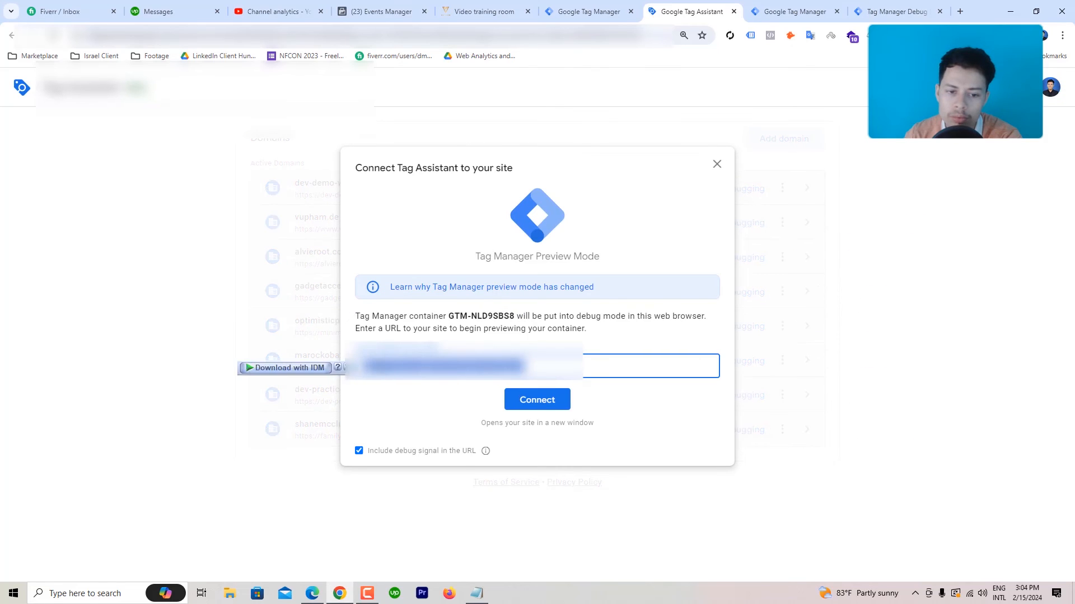
{"action": "right_click", "coordinate": [383, 366]}
{"action": "left_click", "coordinate": [440, 146]}
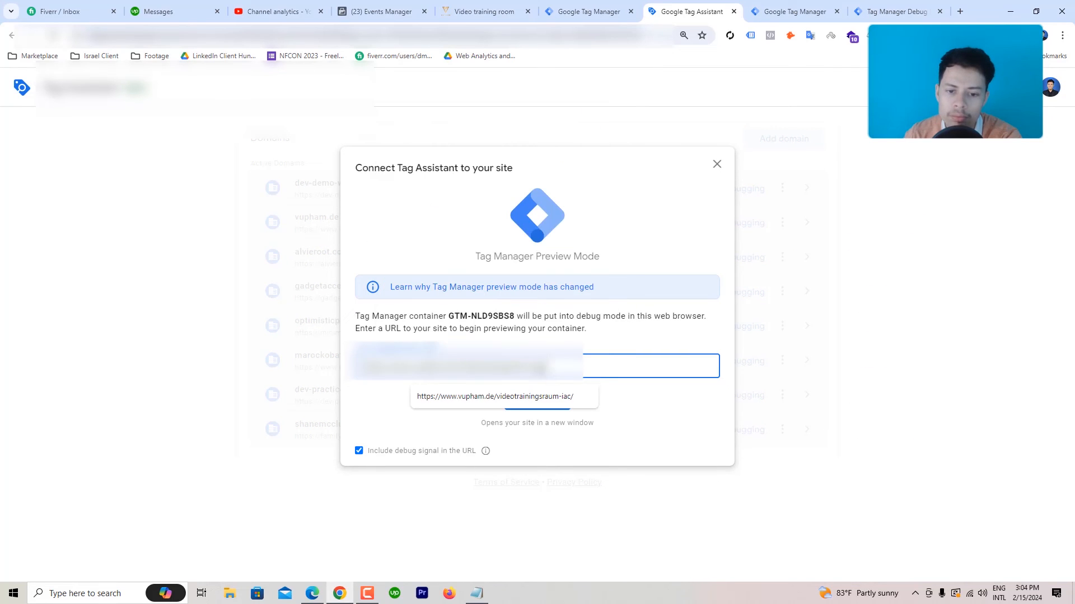
{"action": "left_click", "coordinate": [553, 410]}
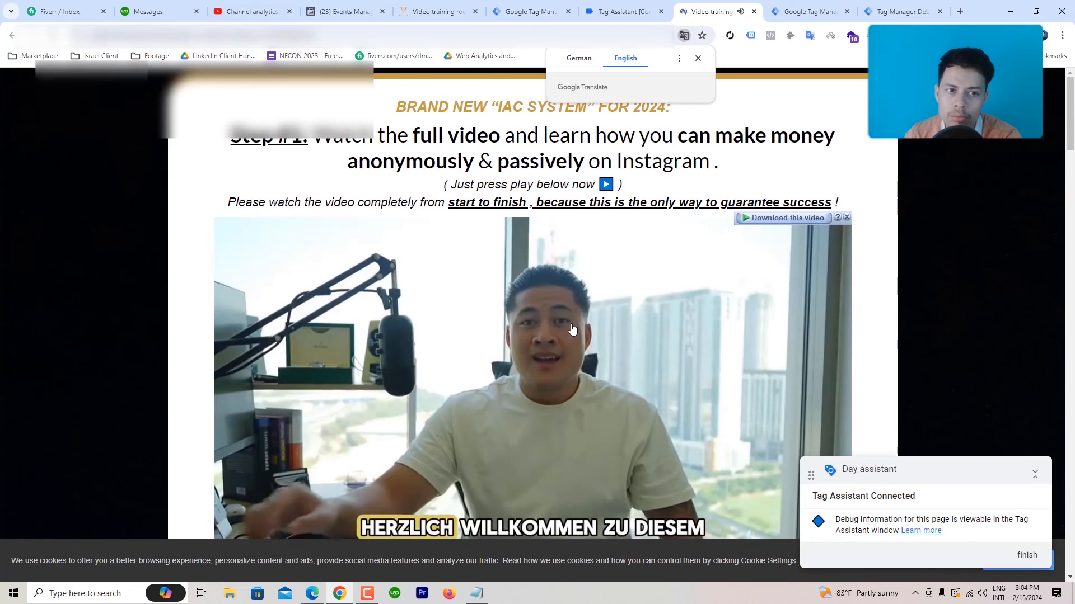
Step: Play the training video, scroll to the free-call section and switch the page back to German
{"action": "scroll", "coordinate": [570, 329], "scroll_direction": "down", "scroll_amount": 1}
{"action": "left_click", "coordinate": [532, 356]}
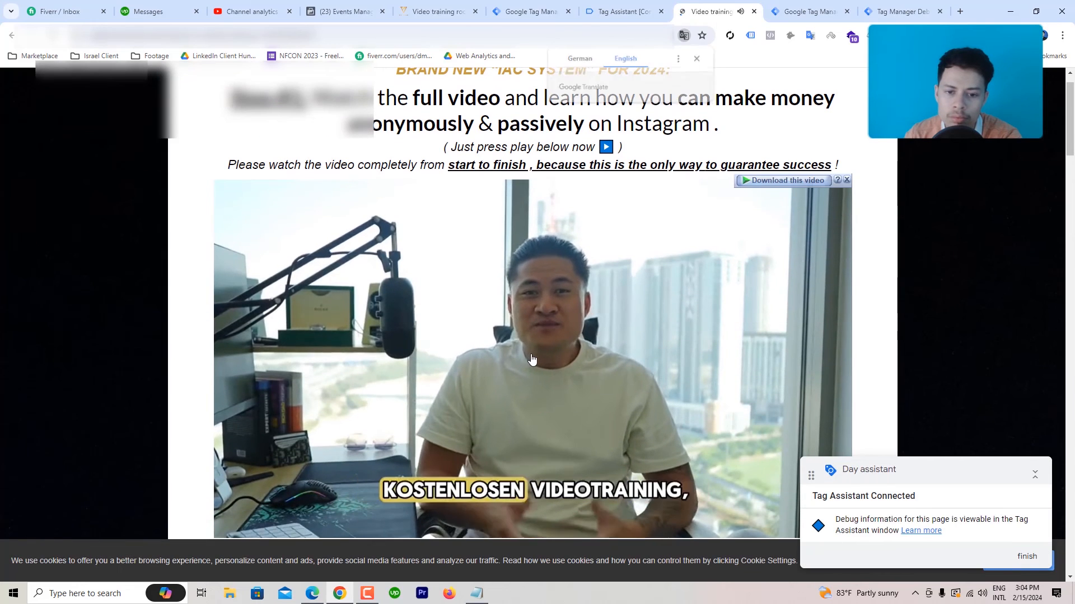
{"action": "scroll", "coordinate": [503, 366], "scroll_direction": "down", "scroll_amount": 5}
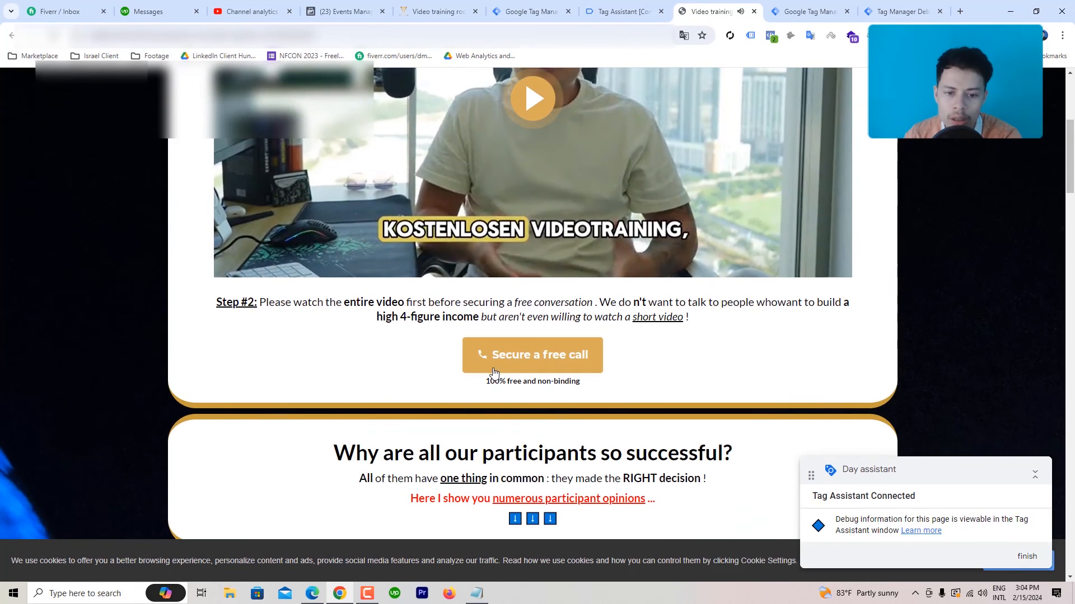
{"action": "left_click", "coordinate": [684, 36]}
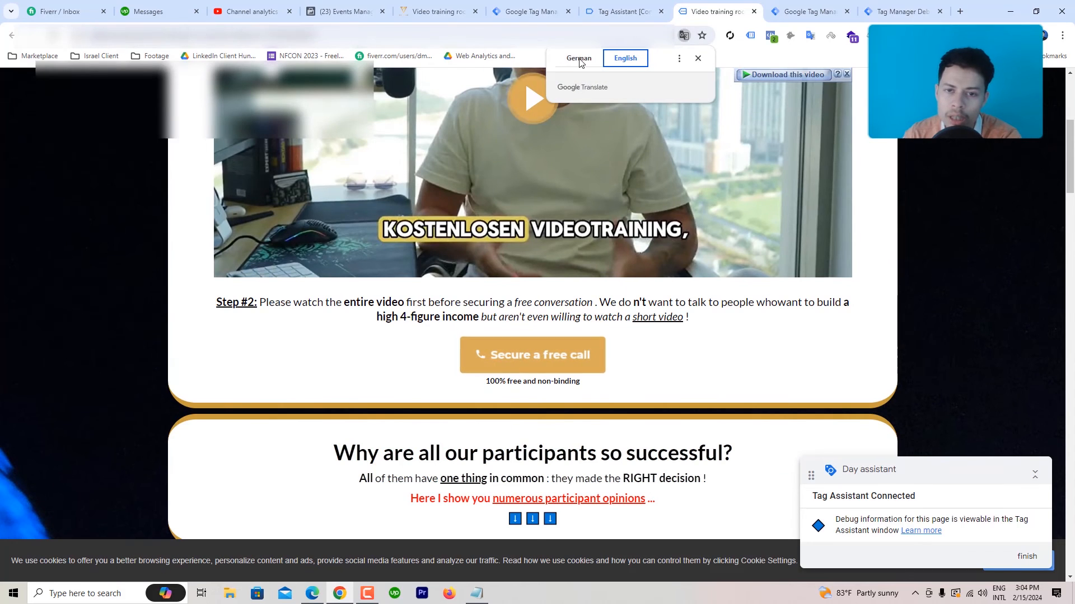
{"action": "left_click", "coordinate": [580, 61]}
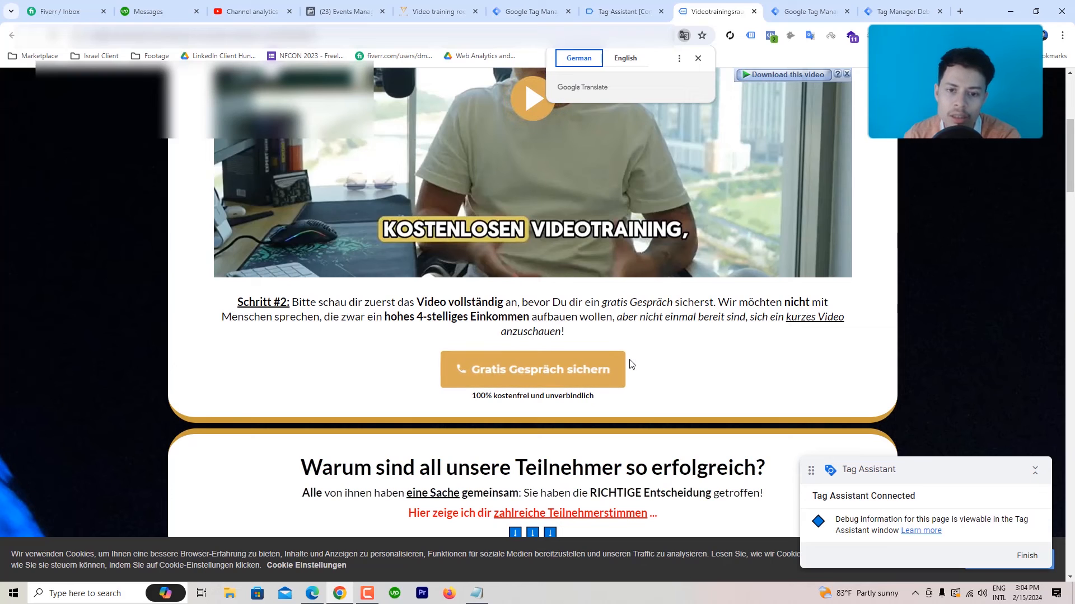
Step: Open the free consultation form and enter a test name, e-mail address and phone number
{"action": "left_click", "coordinate": [527, 377]}
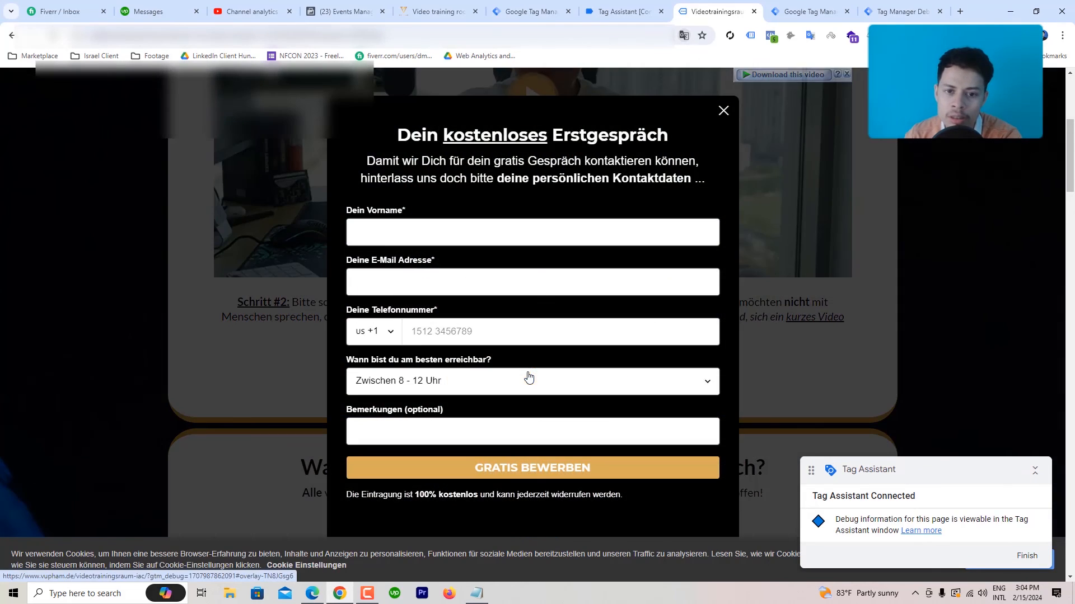
{"action": "left_click", "coordinate": [405, 231]}
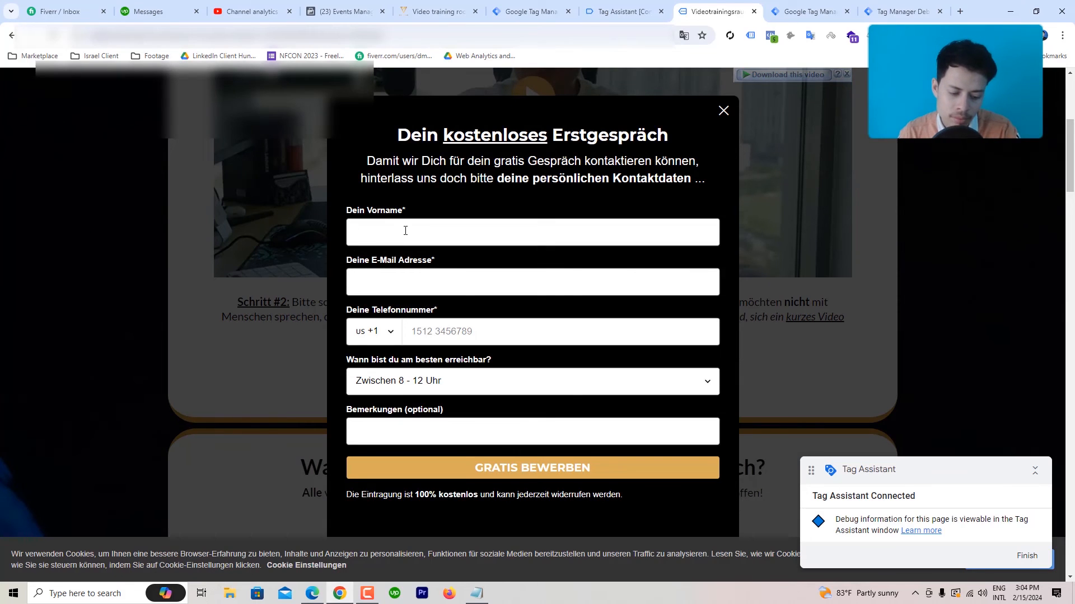
{"action": "left_click", "coordinate": [411, 278]}
{"action": "type", "text": "test@"}
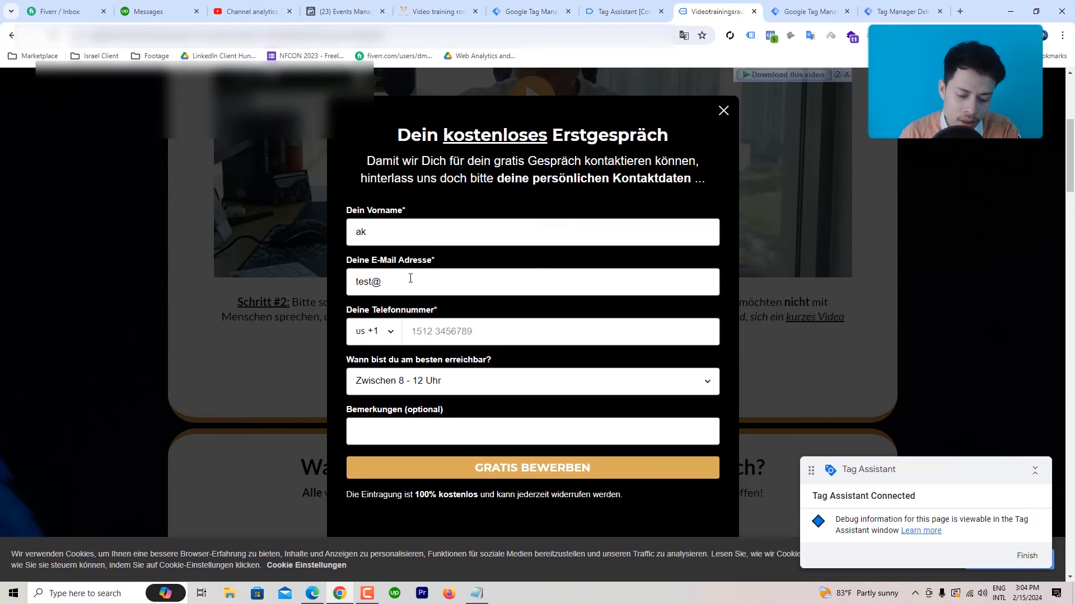
{"action": "type", "text": "gmai"}
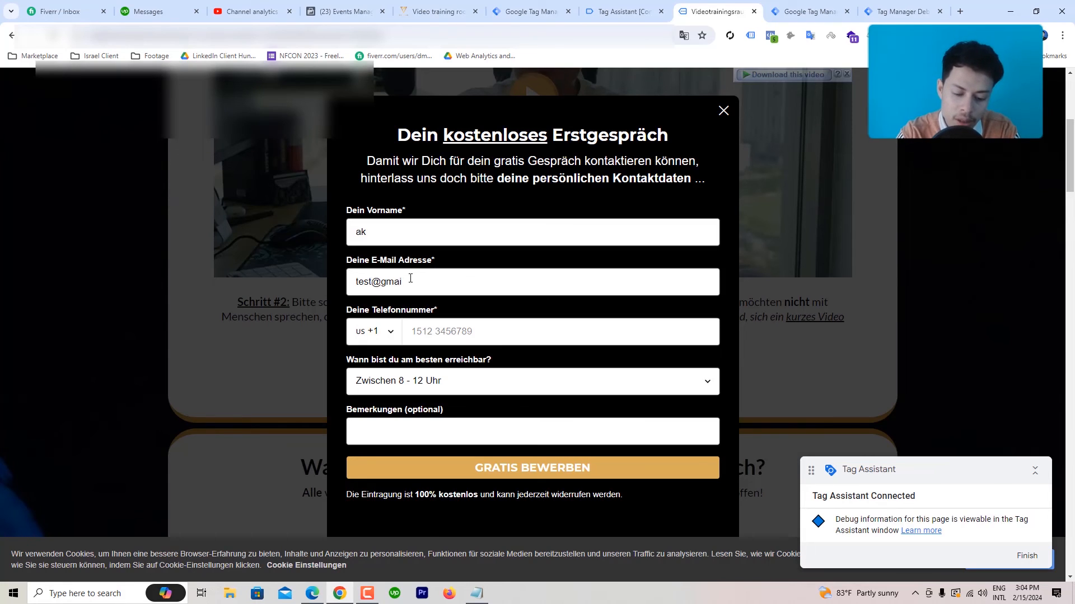
{"action": "type", "text": "l.com"}
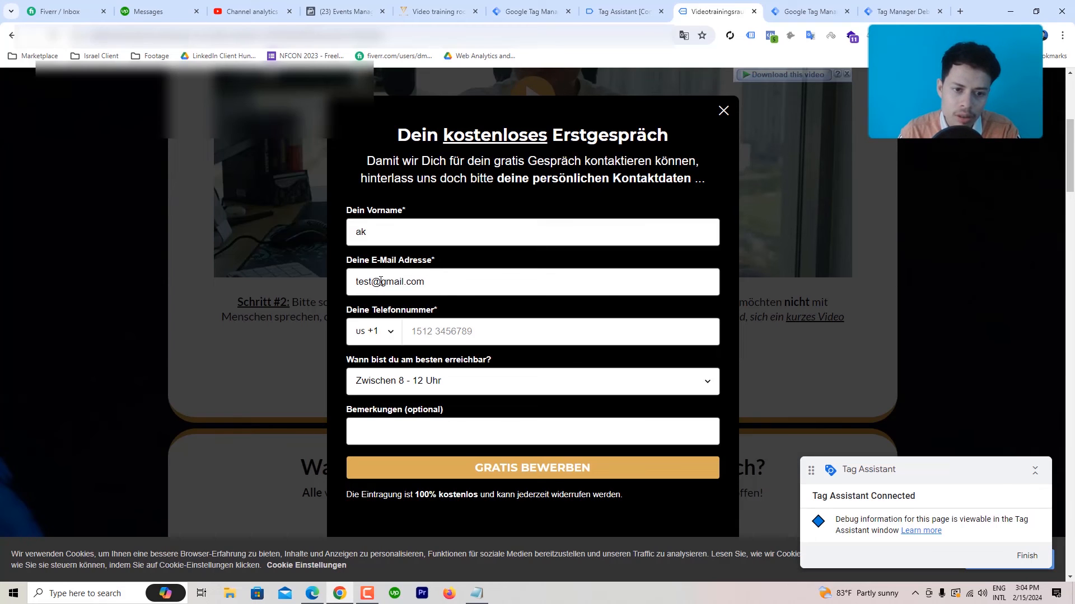
{"action": "left_click_drag", "start_coordinate": [380, 282], "coordinate": [346, 284]}
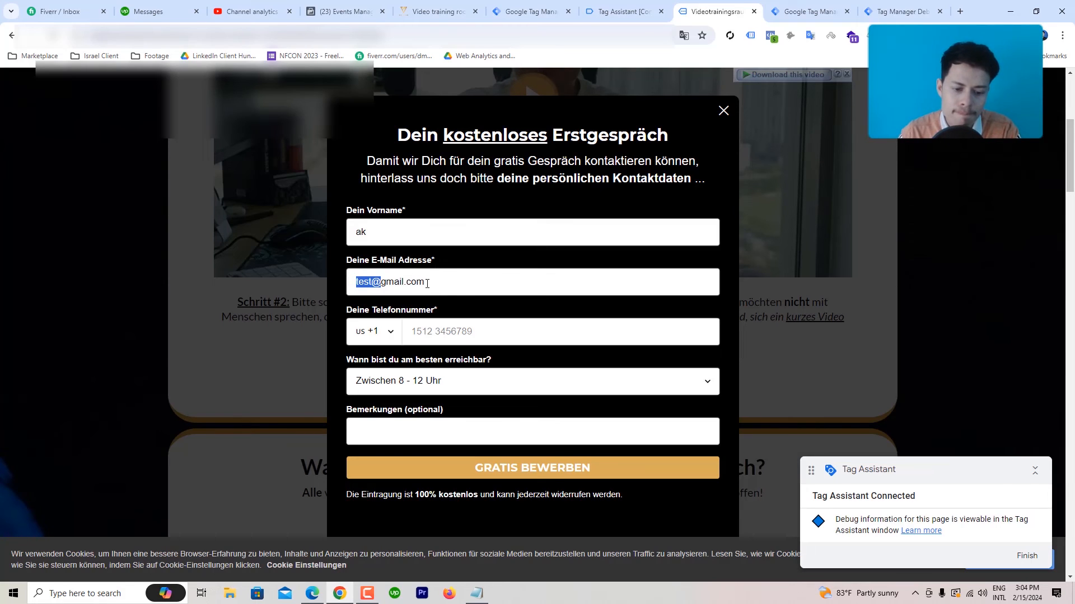
{"action": "key", "text": "BackSpace"}
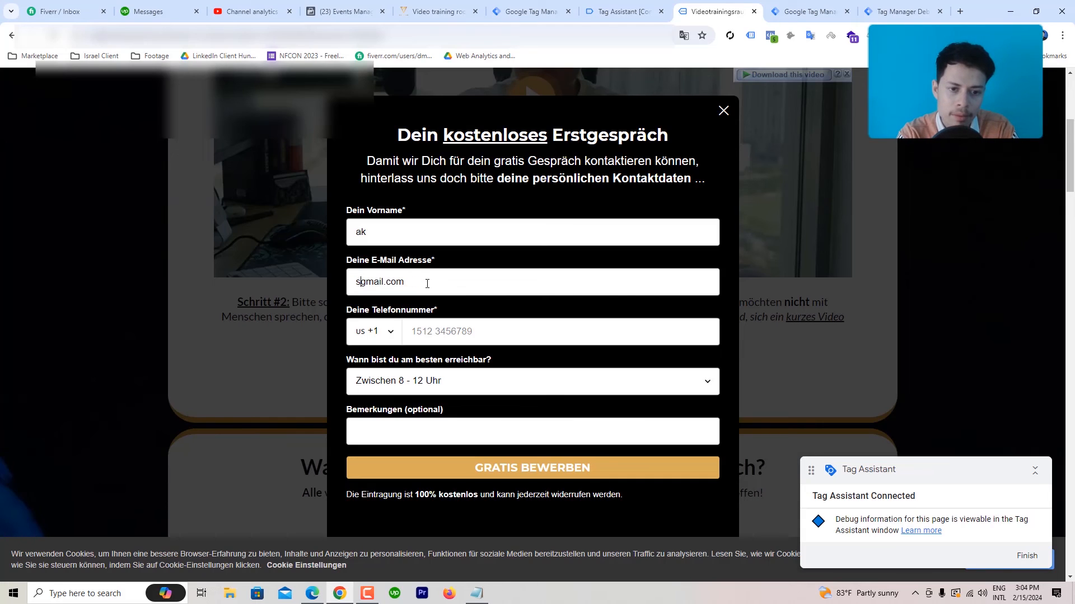
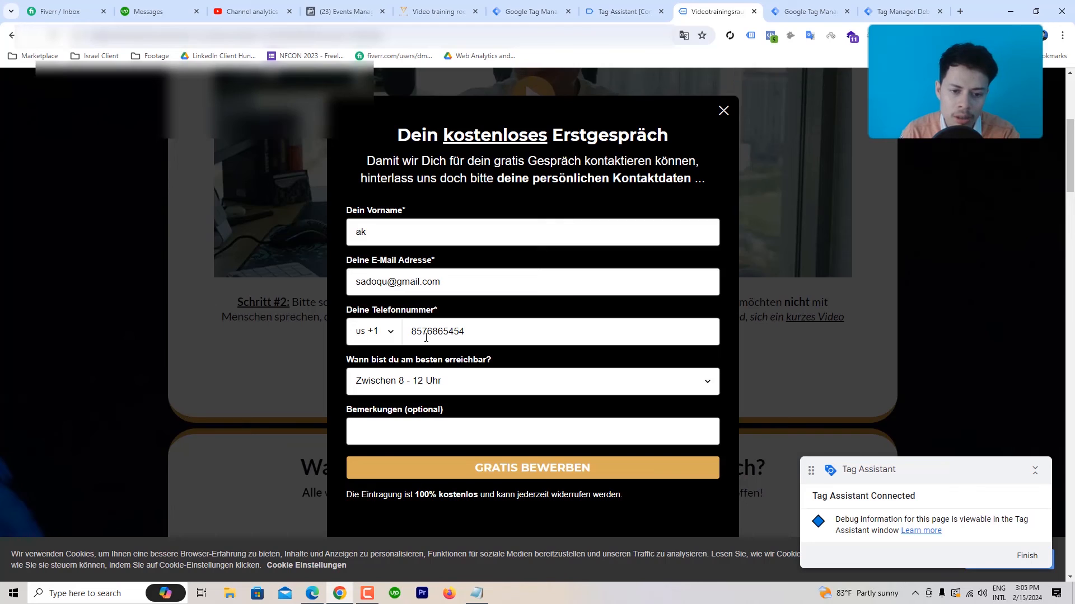
Step: Choose 'Zwischen 12 - 16 Uhr' as the preferred contact time
{"action": "scroll", "coordinate": [428, 337], "scroll_direction": "down", "scroll_amount": 2}
{"action": "left_click", "coordinate": [440, 385]}
{"action": "left_click", "coordinate": [441, 412]}
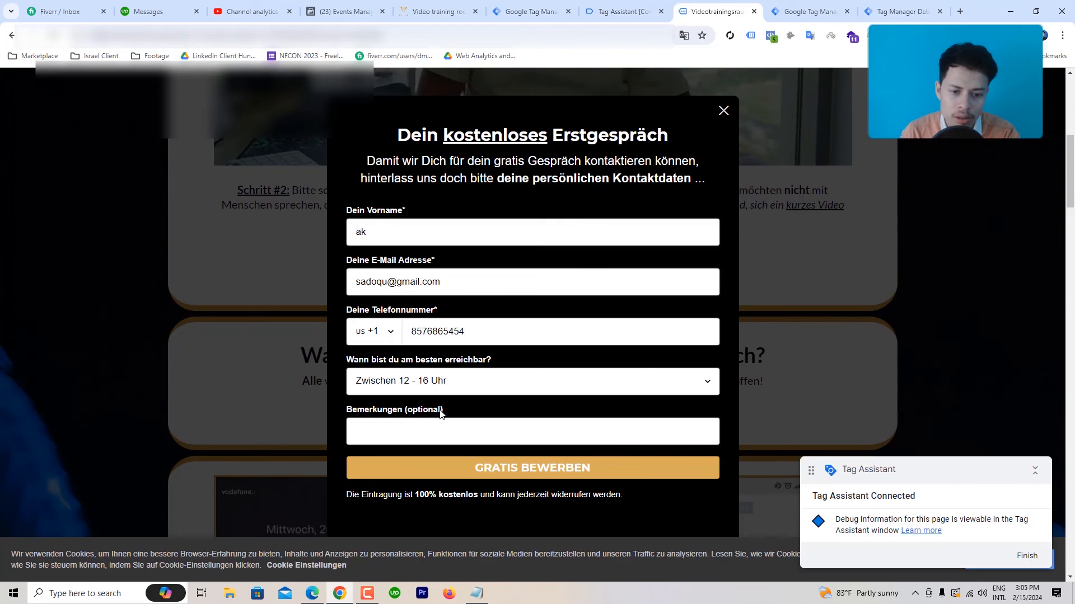
Step: Submit the form with GRATIS BEWERBEN, then mute and restore the video's sound
{"action": "left_click", "coordinate": [492, 473]}
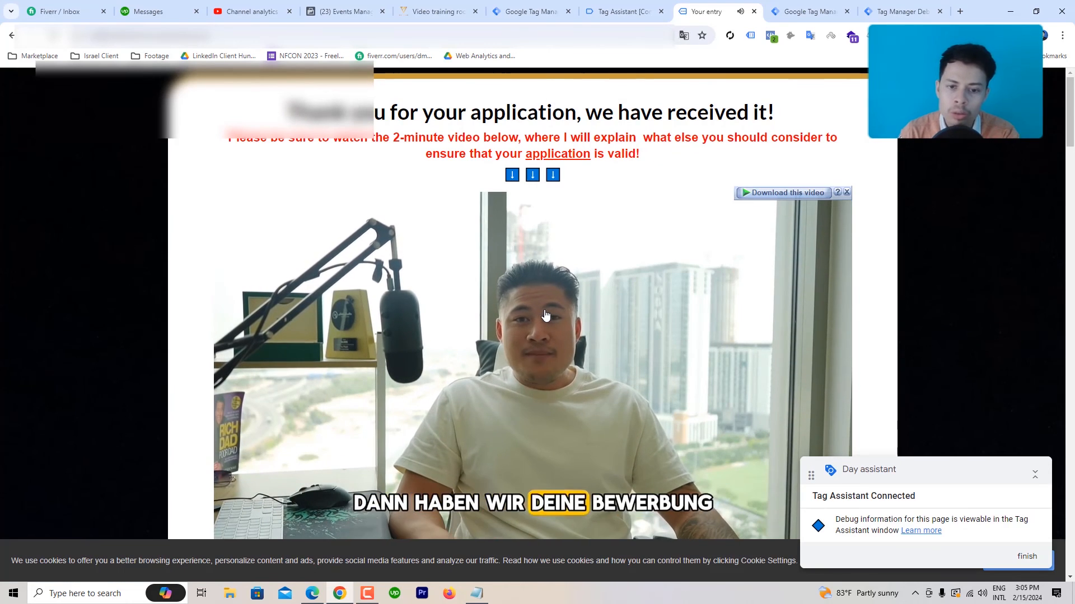
{"action": "scroll", "coordinate": [554, 377], "scroll_direction": "down", "scroll_amount": 2}
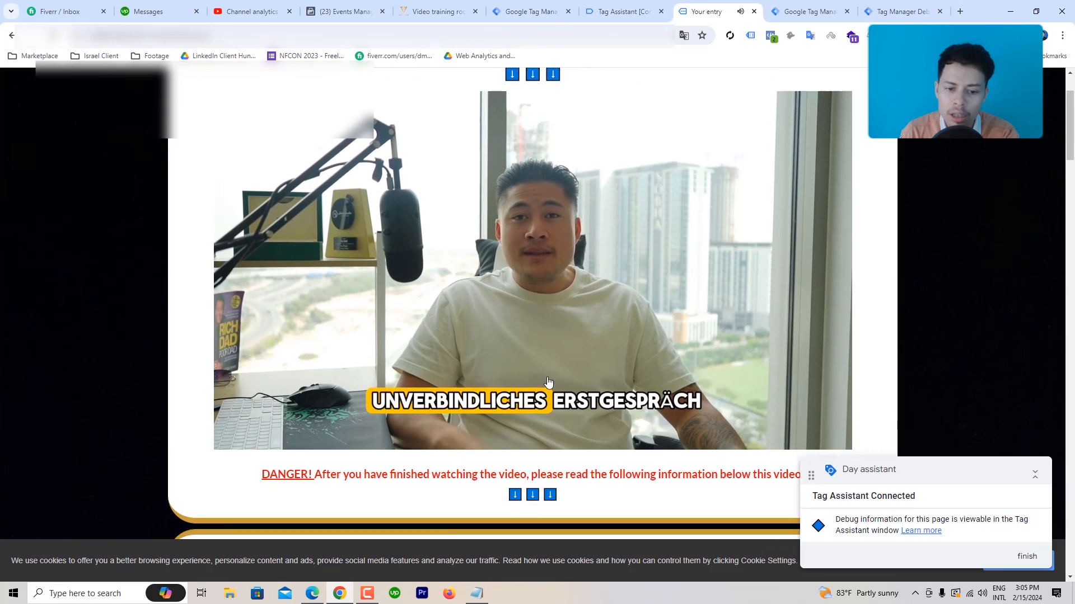
{"action": "left_click", "coordinate": [981, 593]}
{"action": "left_click", "coordinate": [892, 566]}
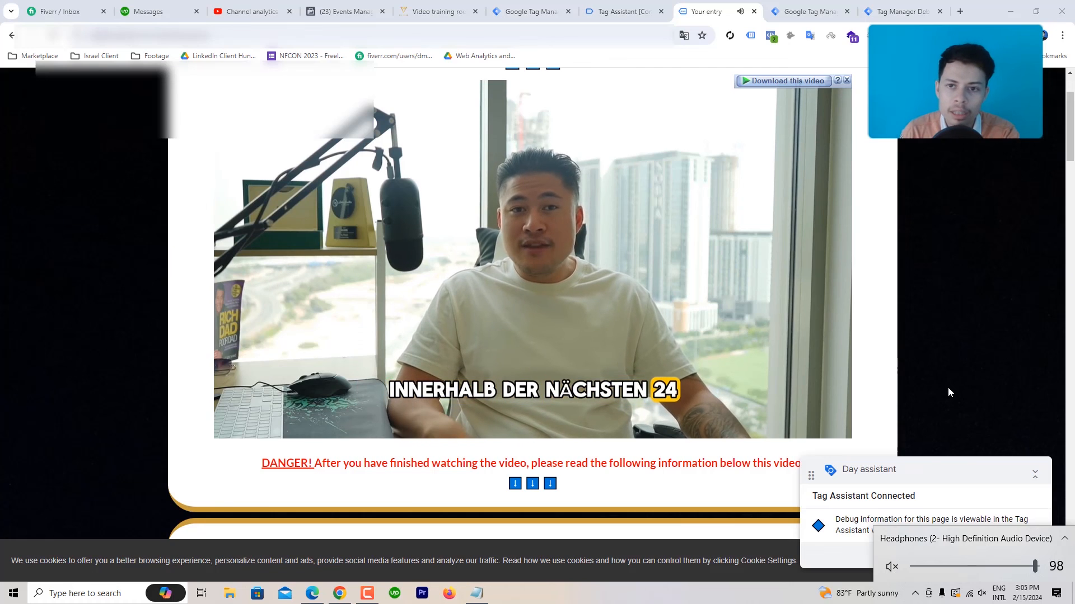
{"action": "key", "text": "XF86AudioRaiseVolume"}
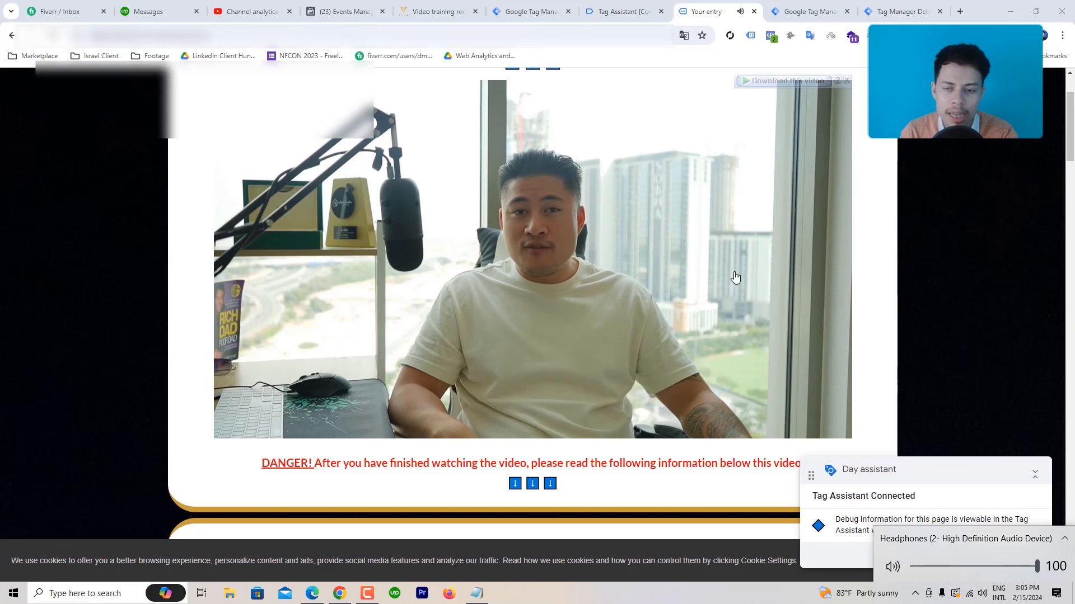
{"action": "left_click", "coordinate": [926, 193]}
{"action": "right_click", "coordinate": [926, 193]}
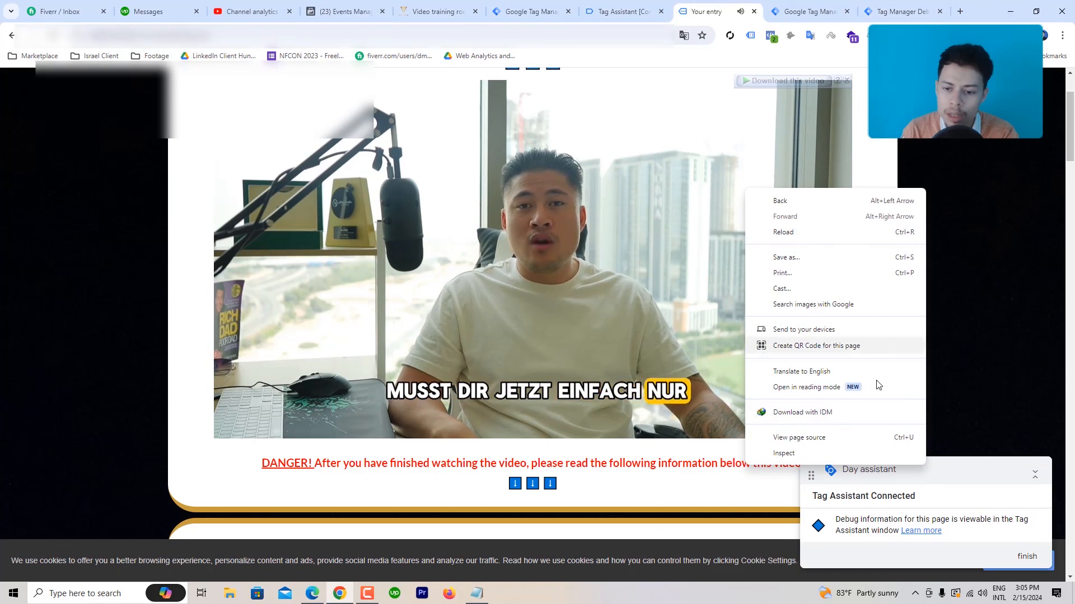
Step: Open DevTools, enlarge it, and show the site's local storage under Application
{"action": "left_click", "coordinate": [805, 451]}
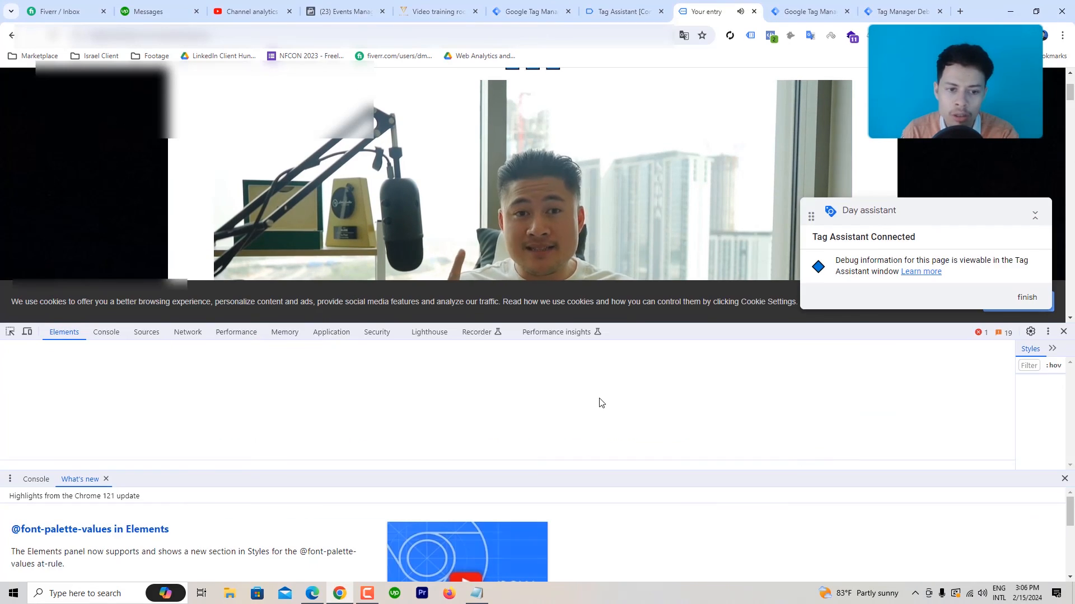
{"action": "left_click_drag", "start_coordinate": [450, 325], "coordinate": [453, 168]}
{"action": "left_click", "coordinate": [351, 176]}
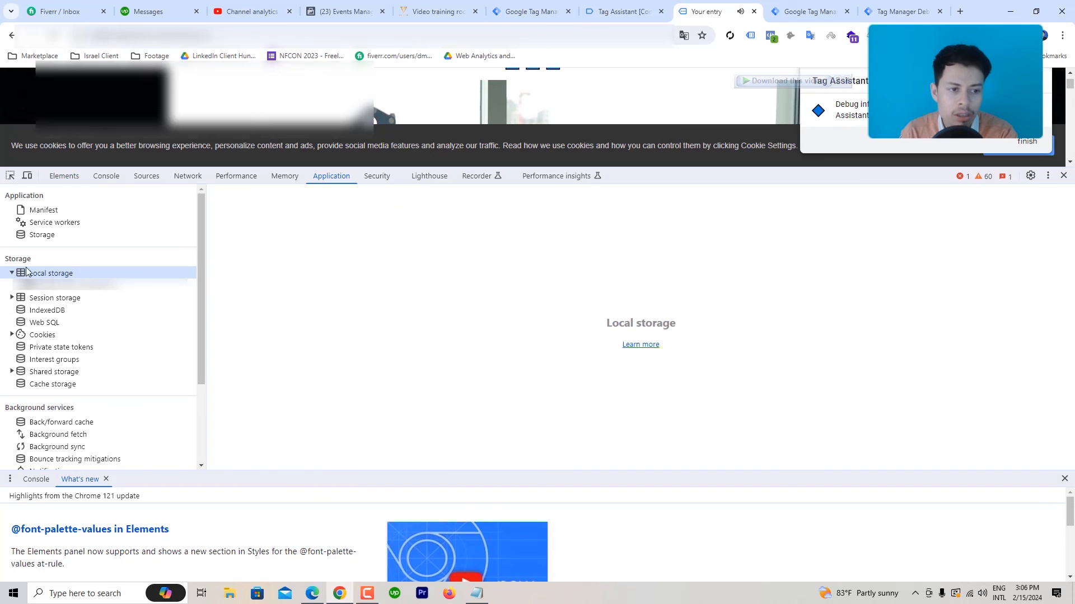
{"action": "left_click", "coordinate": [70, 287]}
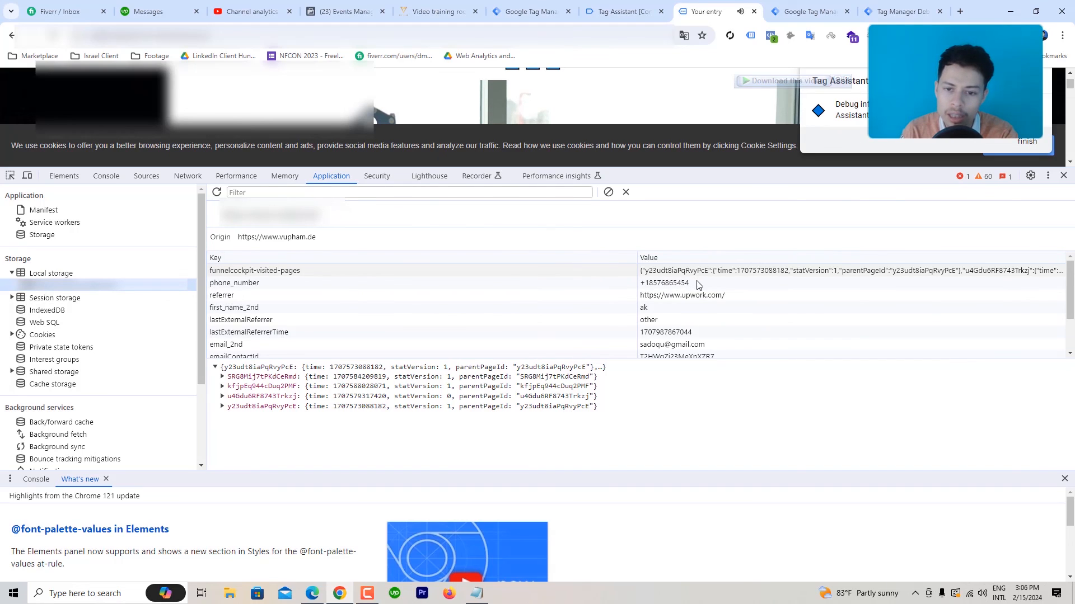
Step: Check that the submitted phone number is stored under the phone_number key
{"action": "left_click", "coordinate": [680, 285]}
{"action": "left_click_drag", "start_coordinate": [689, 285], "coordinate": [651, 287]}
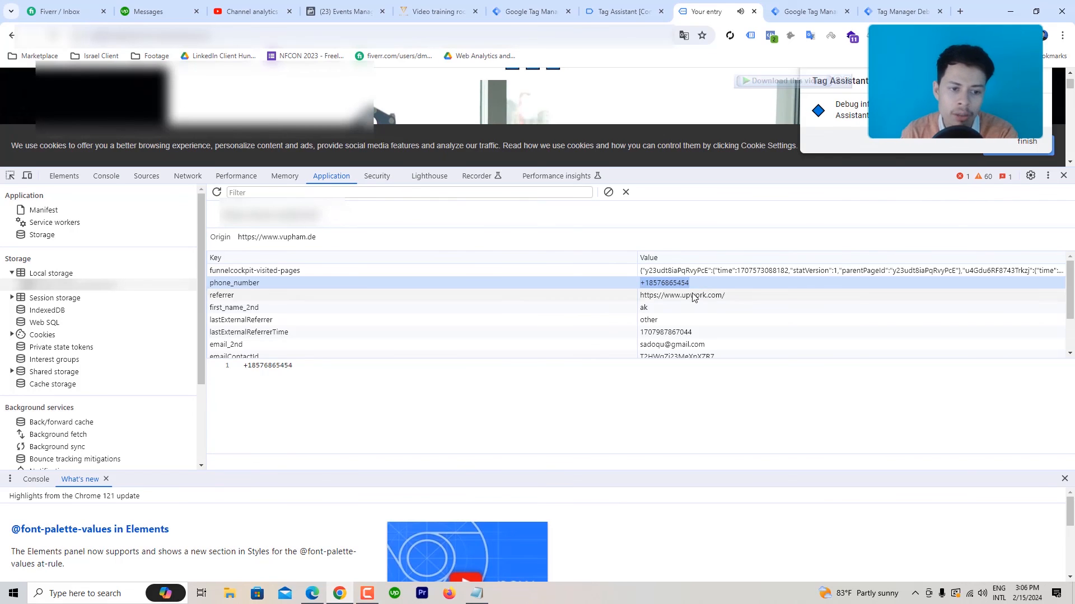
{"action": "scroll", "coordinate": [529, 328], "scroll_direction": "down", "scroll_amount": 1}
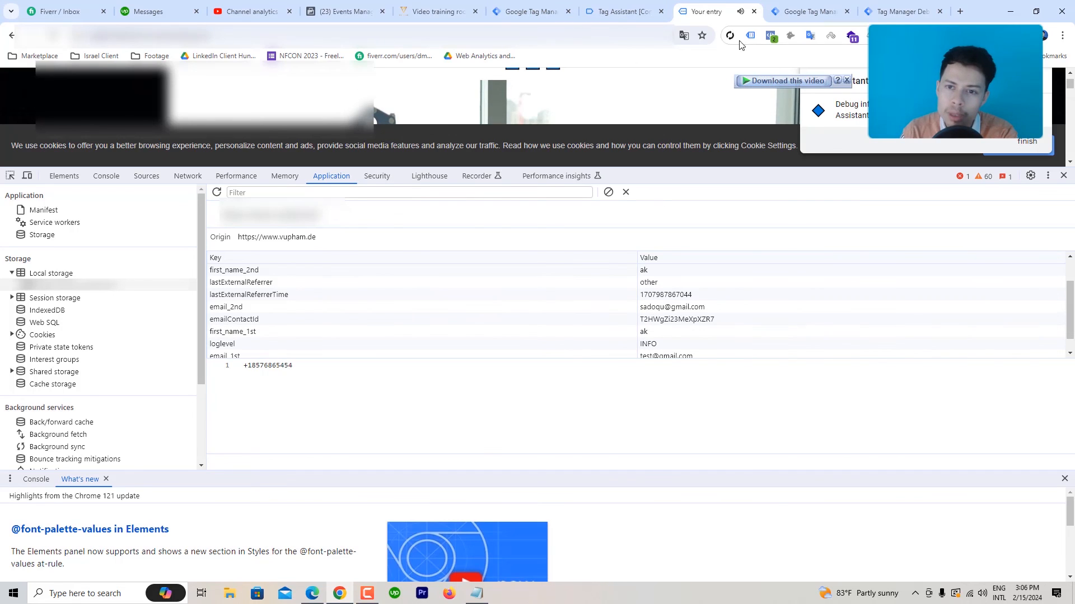
{"action": "left_click", "coordinate": [556, 6]}
Step: In Tag Assistant's DOM Ready event, confirm the Facebook Pixel - Lead tag fired successfully
{"action": "left_click", "coordinate": [640, 7]}
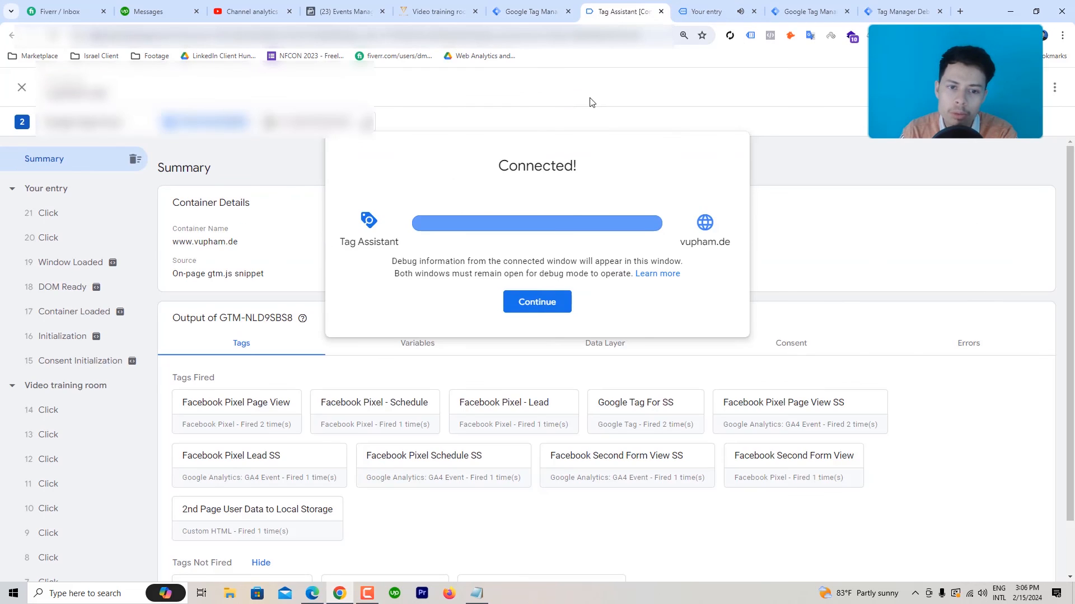
{"action": "left_click", "coordinate": [567, 303]}
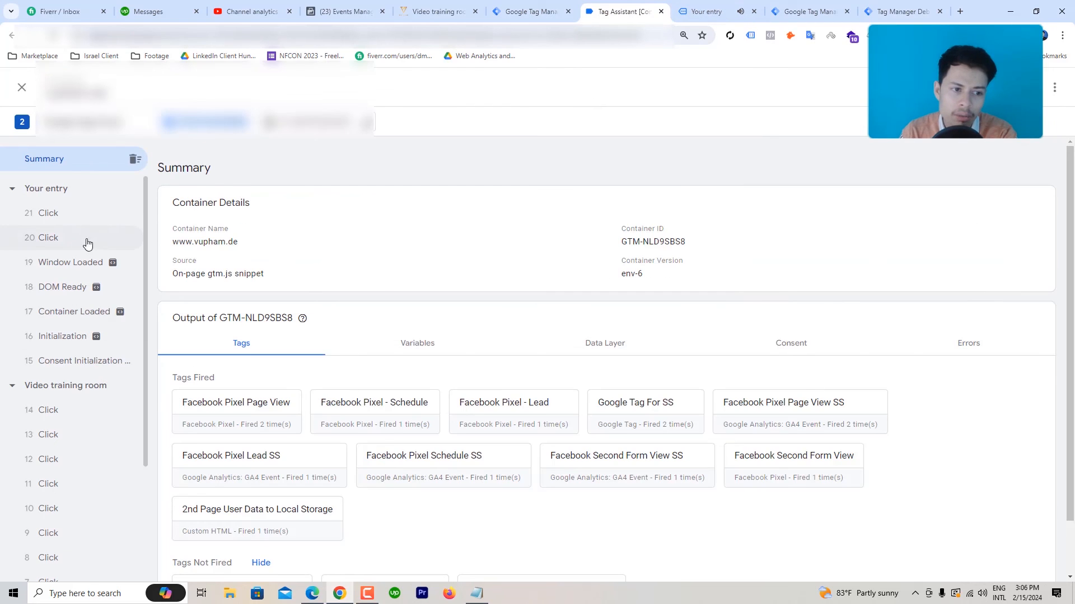
{"action": "left_click", "coordinate": [76, 293]}
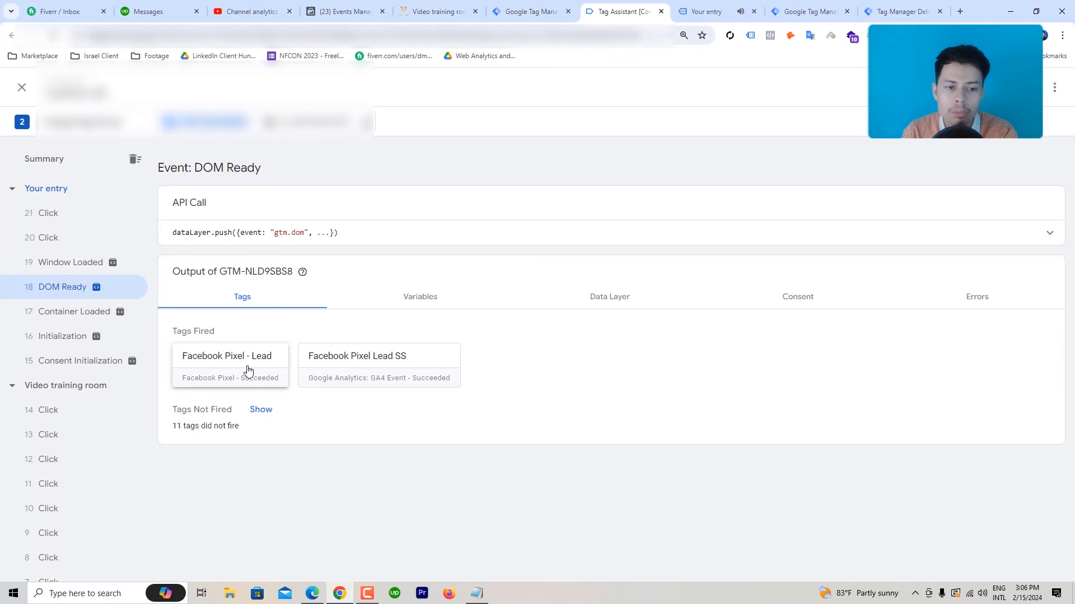
{"action": "left_click", "coordinate": [227, 367]}
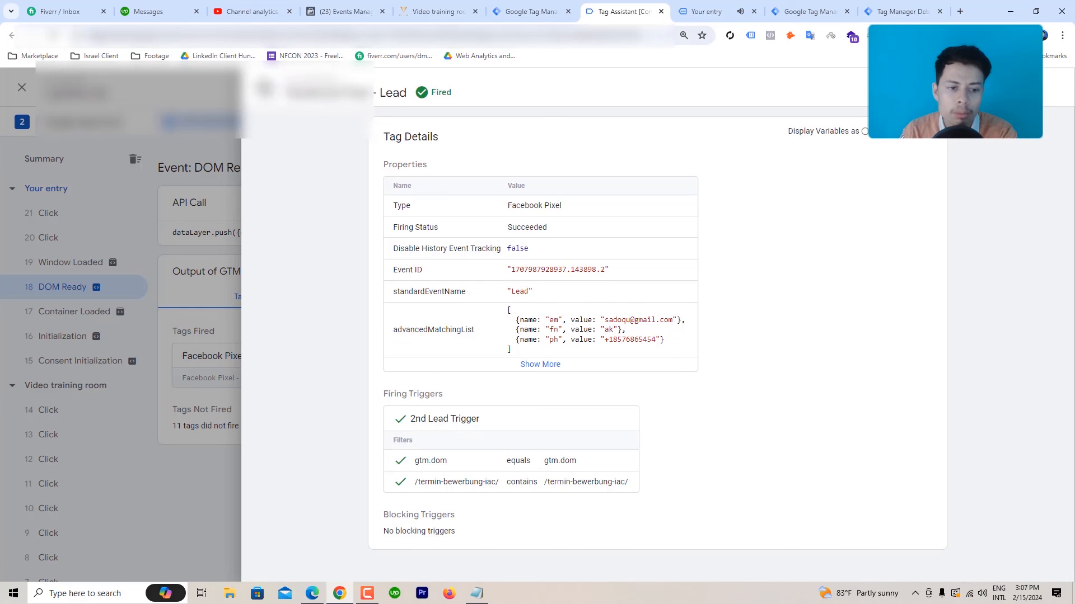
{"action": "left_click", "coordinate": [261, 88]}
Step: Confirm the Facebook Pixel Lead SS tag also fired successfully on DOM Ready
{"action": "left_click", "coordinate": [350, 364]}
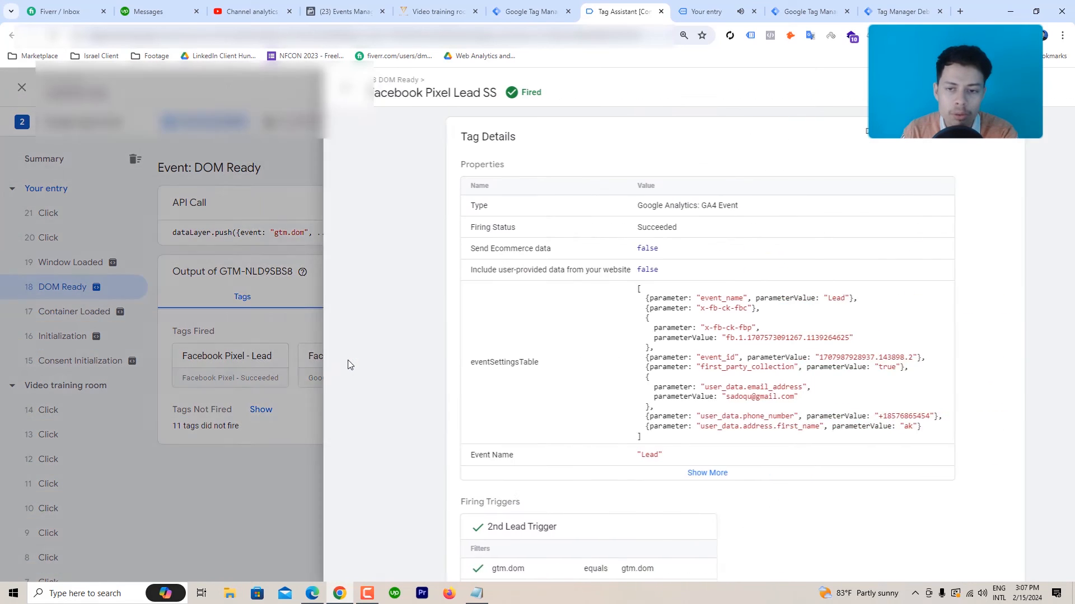
{"action": "scroll", "coordinate": [613, 321], "scroll_direction": "down", "scroll_amount": 3}
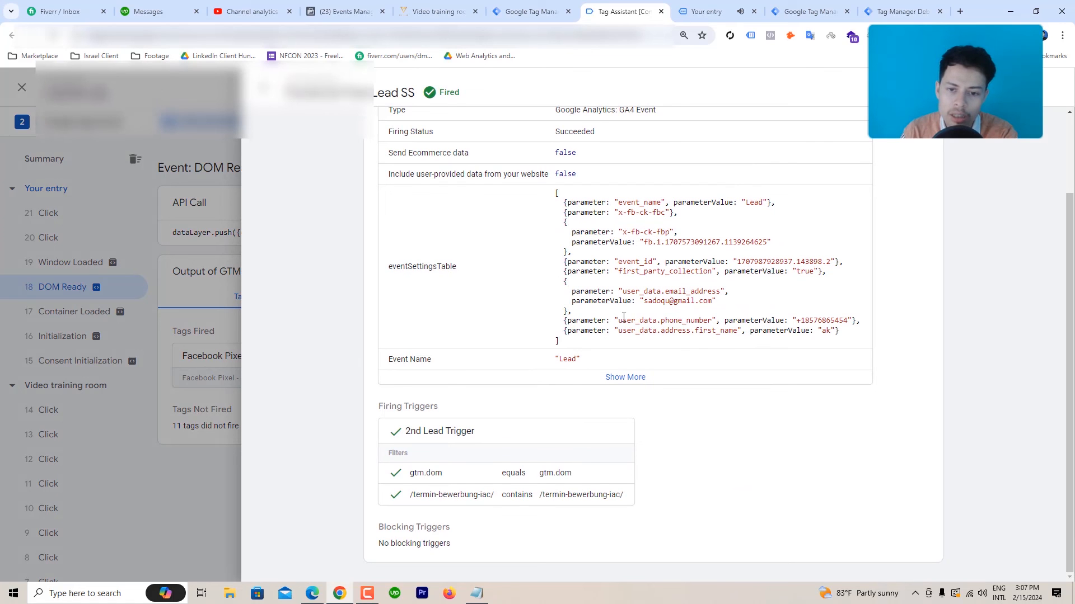
{"action": "left_click", "coordinate": [166, 491]}
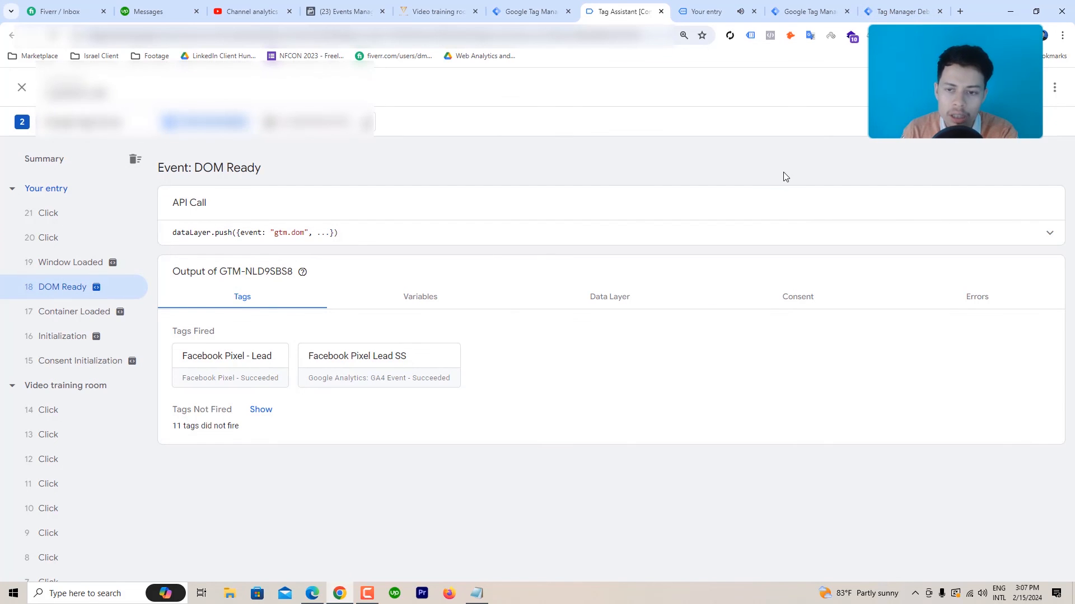
{"action": "left_click", "coordinate": [890, 10]}
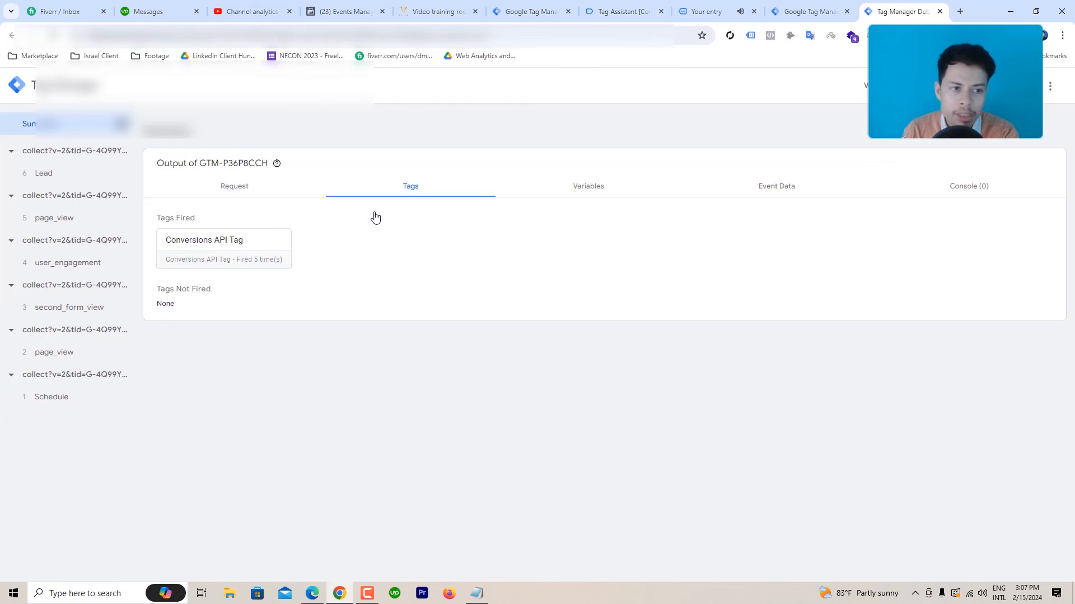
Step: Review the Conversions API Tag's full details on the Lead event to confirm it succeeded
{"action": "left_click", "coordinate": [75, 170]}
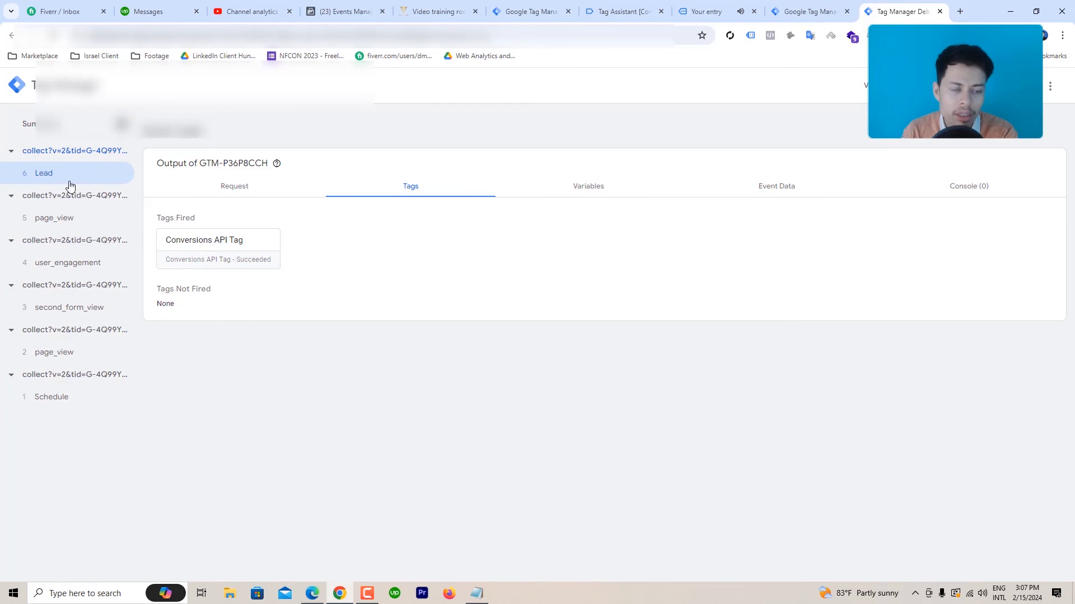
{"action": "left_click", "coordinate": [196, 241]}
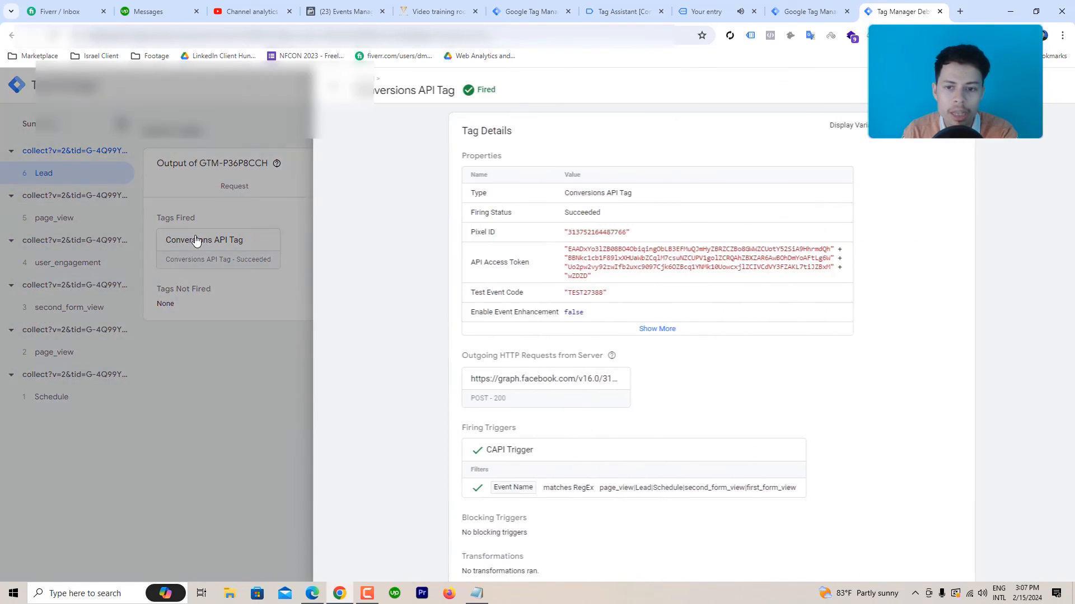
{"action": "left_click", "coordinate": [614, 330]}
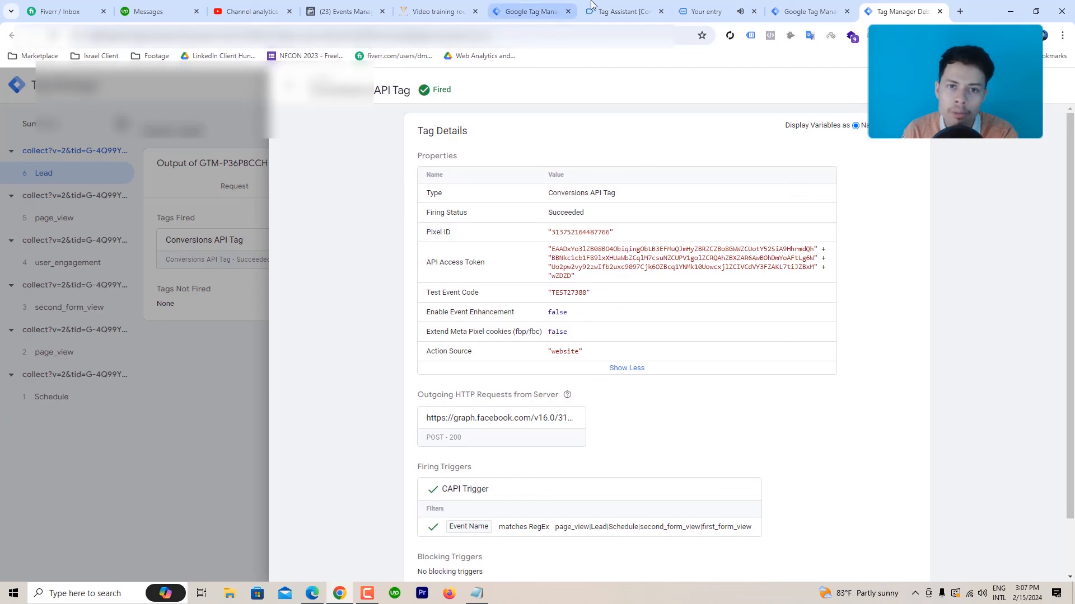
{"action": "left_click", "coordinate": [638, 5]}
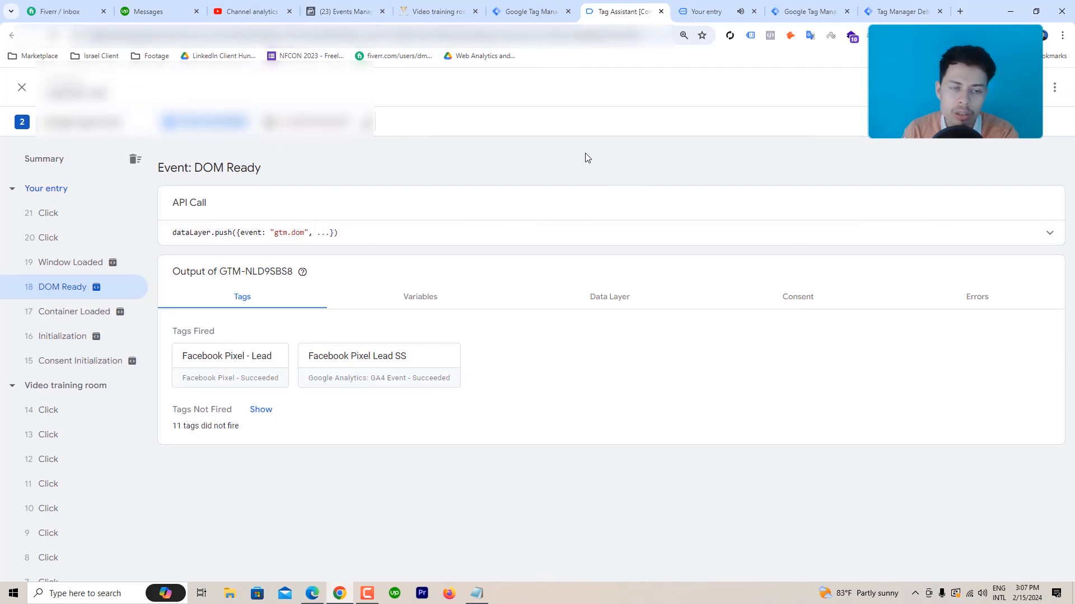